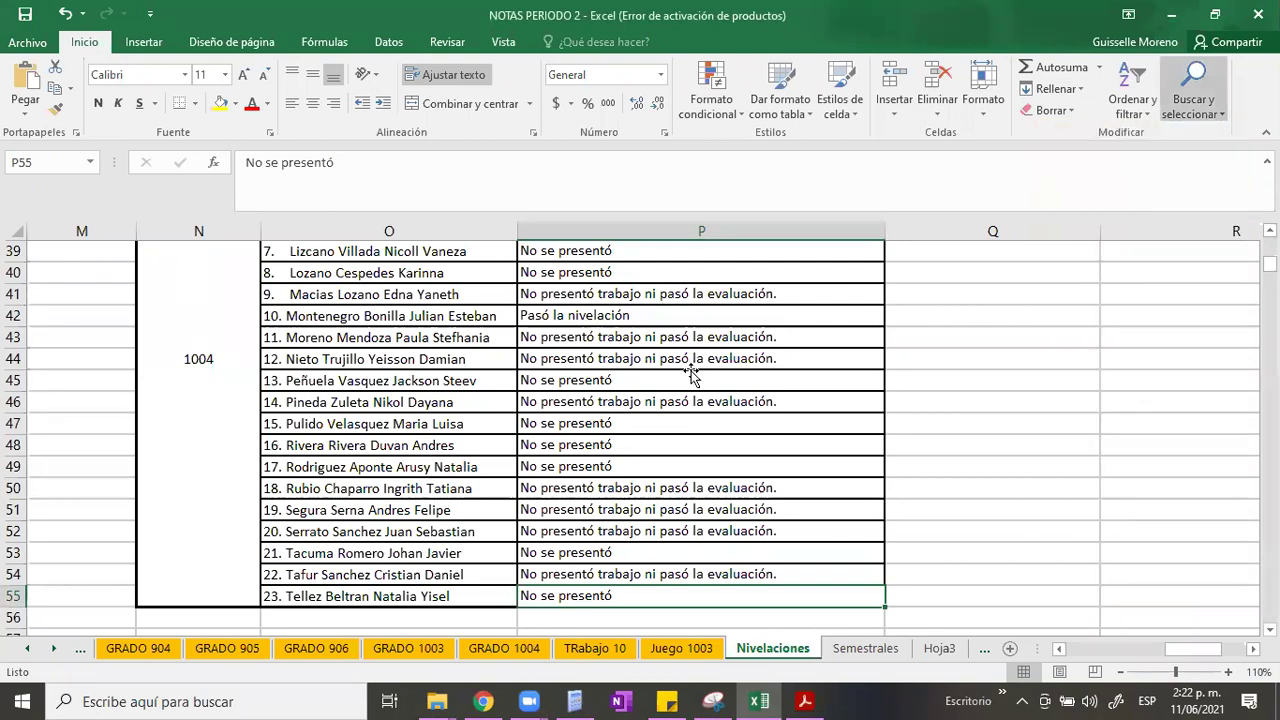
Review the Resultado column from the end of the grade 1004 list back up to the start of the grade 1003 list
{"action": "key", "text": "ctrl+Up"}
{"action": "key", "text": "Down"}
{"action": "key", "text": "Up"}
{"action": "key", "text": "Up"}
{"action": "key", "text": "Up"}
{"action": "key", "text": "Up"}
{"action": "key", "text": "Up"}
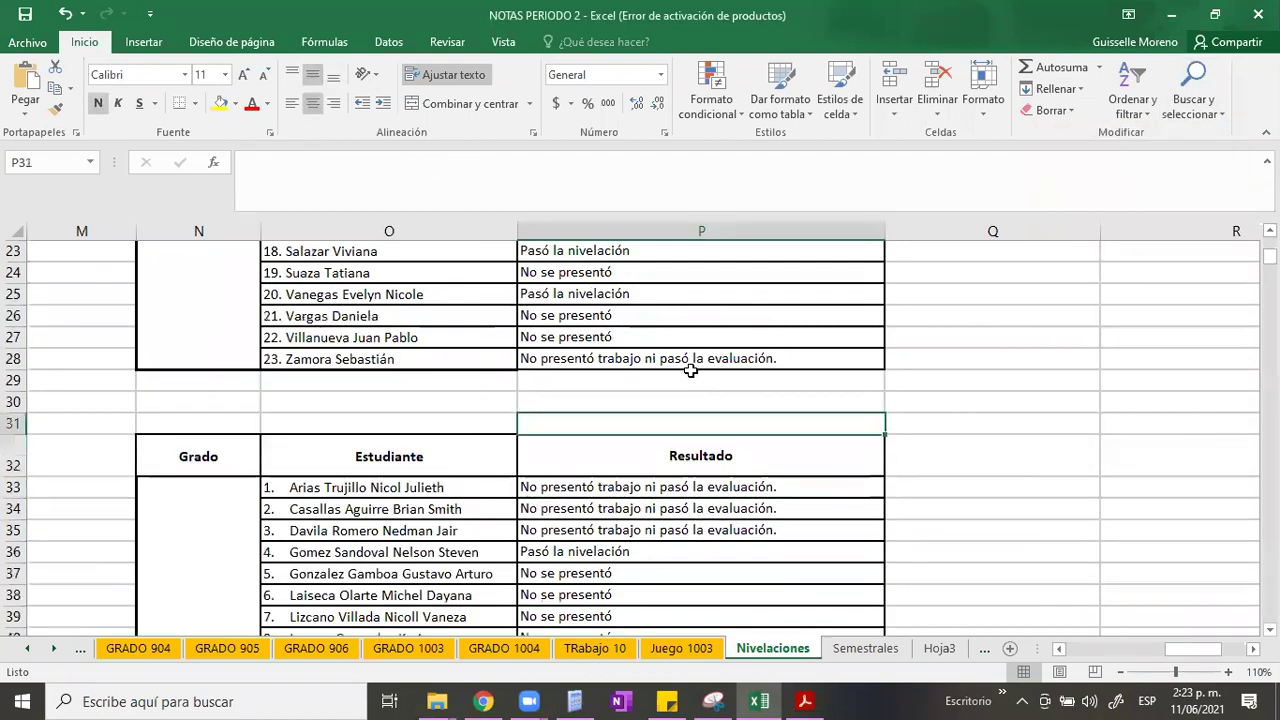
{"action": "key", "text": "Up"}
{"action": "key", "text": "Up"}
{"action": "key", "text": "Up"}
{"action": "key", "text": "Up"}
{"action": "key", "text": "Up"}
{"action": "key", "text": "Up"}
{"action": "key", "text": "Up"}
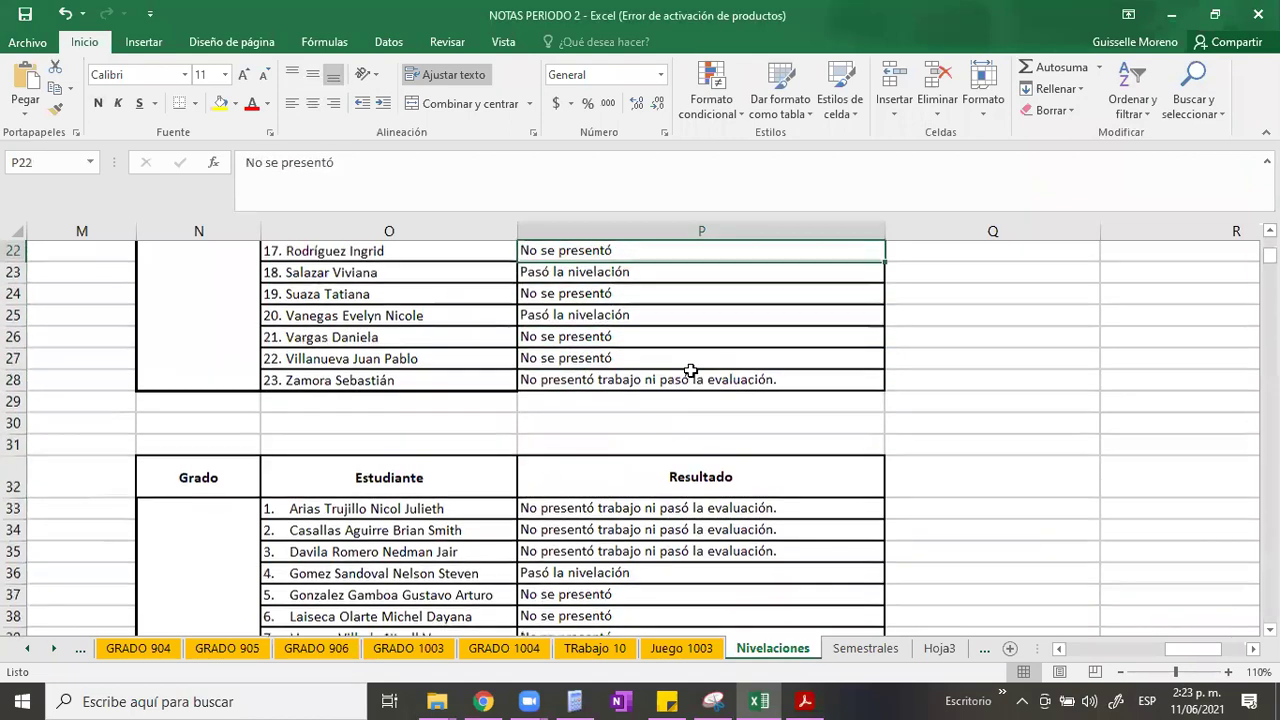
{"action": "key", "text": "Up"}
{"action": "key", "text": "Up"}
{"action": "key", "text": "Up"}
{"action": "key", "text": "Up"}
{"action": "key", "text": "Up"}
{"action": "key", "text": "Up"}
{"action": "key", "text": "Up"}
{"action": "key", "text": "Up"}
{"action": "key", "text": "Up"}
{"action": "key", "text": "Up"}
{"action": "key", "text": "Up"}
{"action": "key", "text": "Up"}
{"action": "key", "text": "Up"}
{"action": "key", "text": "Up"}
{"action": "key", "text": "Up"}
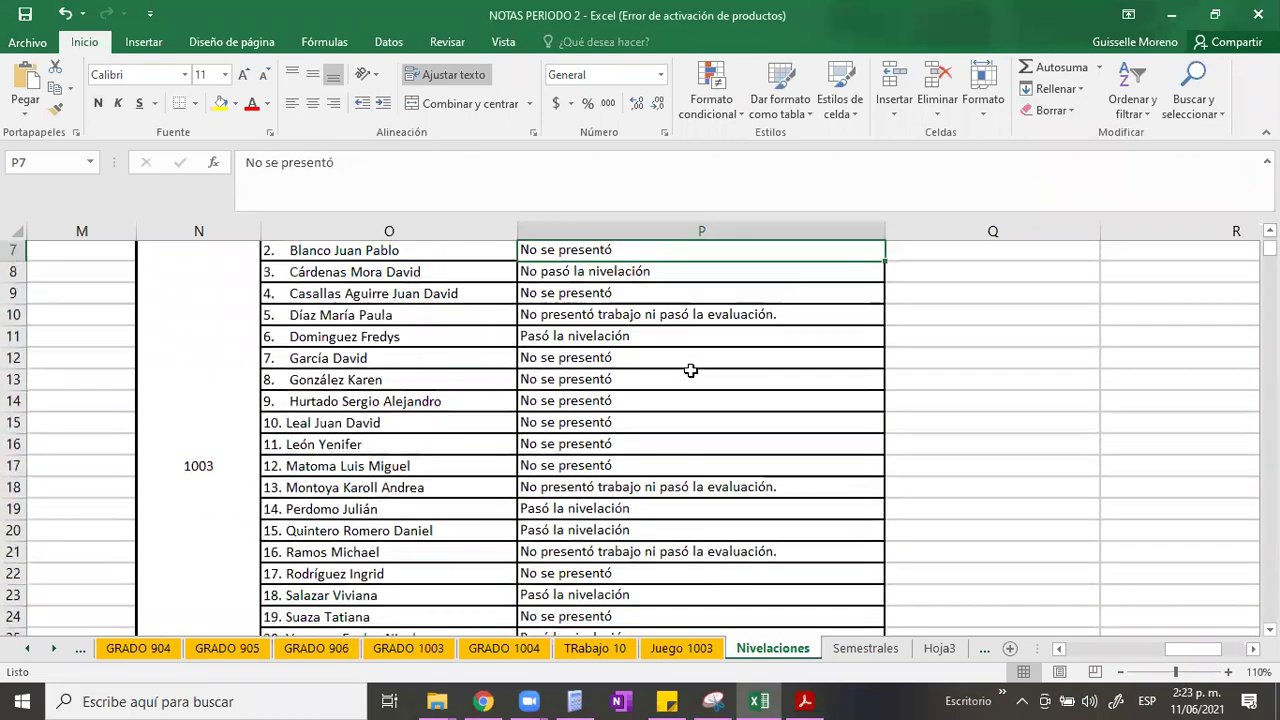
{"action": "key", "text": "Up"}
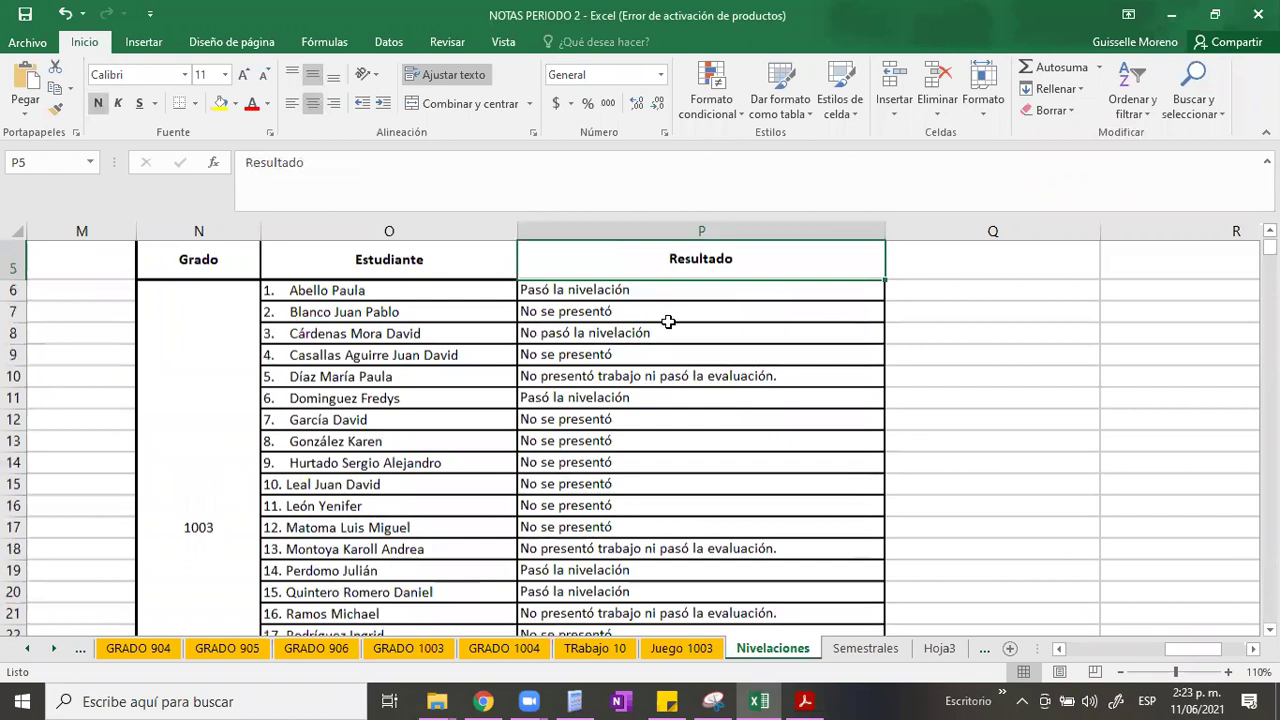
Examine the recovery results of the first five students in the grade 1003 list, rows 6 to 10
{"action": "left_click", "coordinate": [740, 298]}
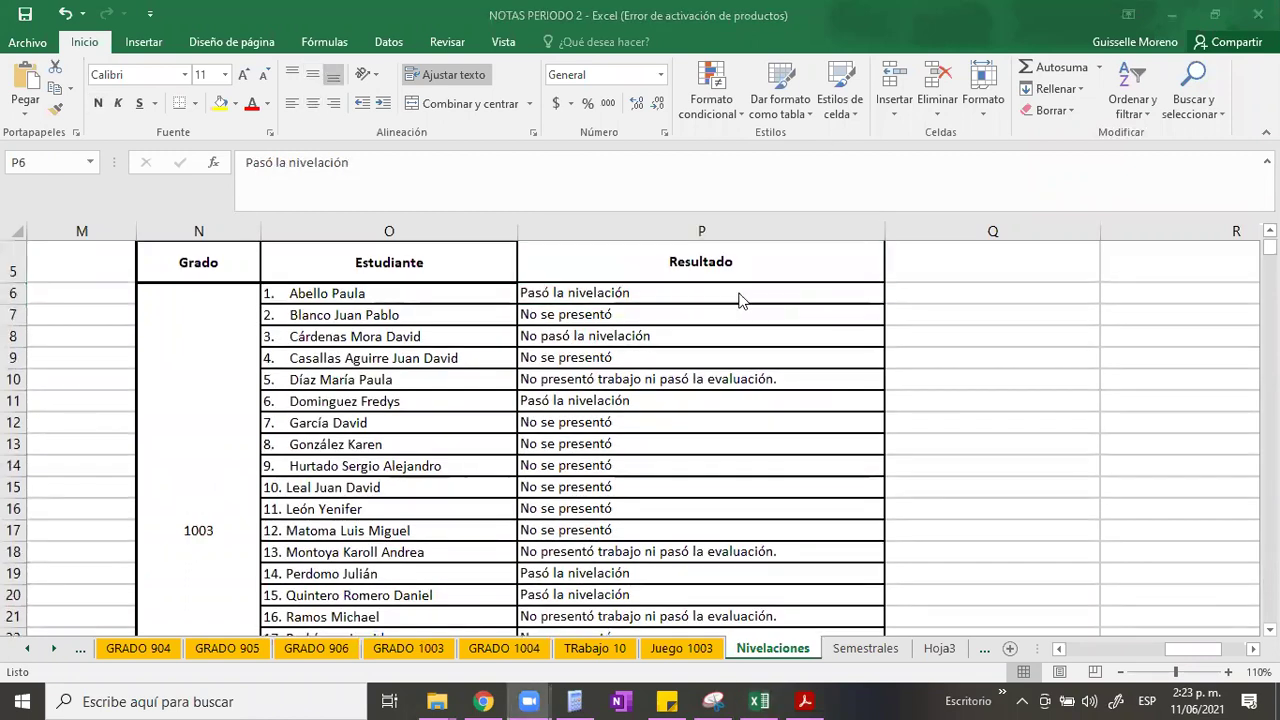
{"action": "left_click", "coordinate": [582, 297]}
{"action": "key", "text": "Down"}
{"action": "key", "text": "Up"}
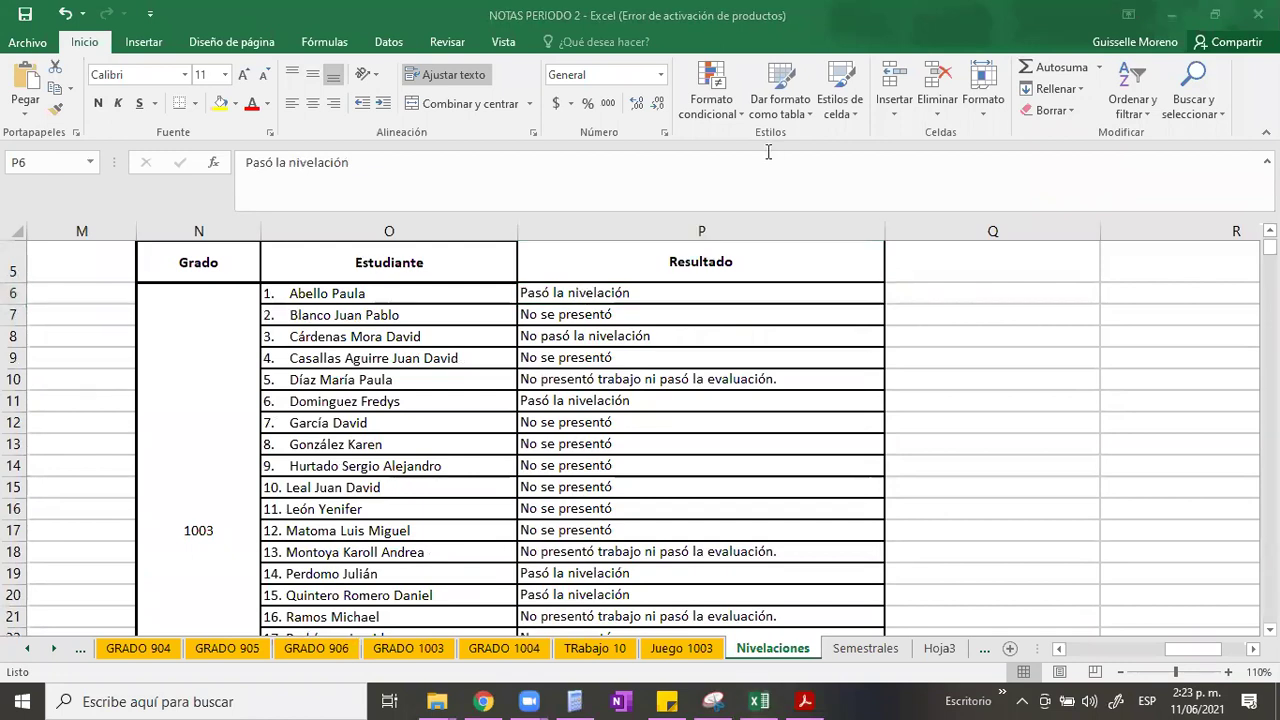
{"action": "left_click", "coordinate": [557, 315]}
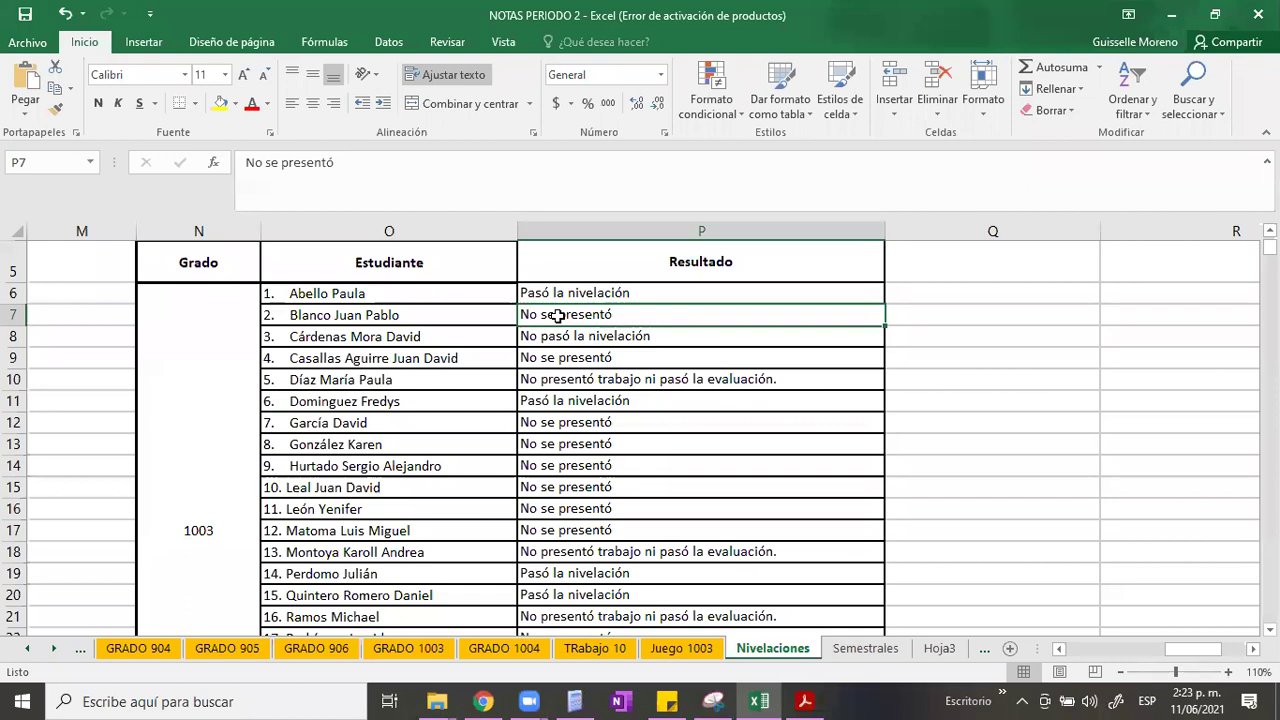
{"action": "key", "text": "Down"}
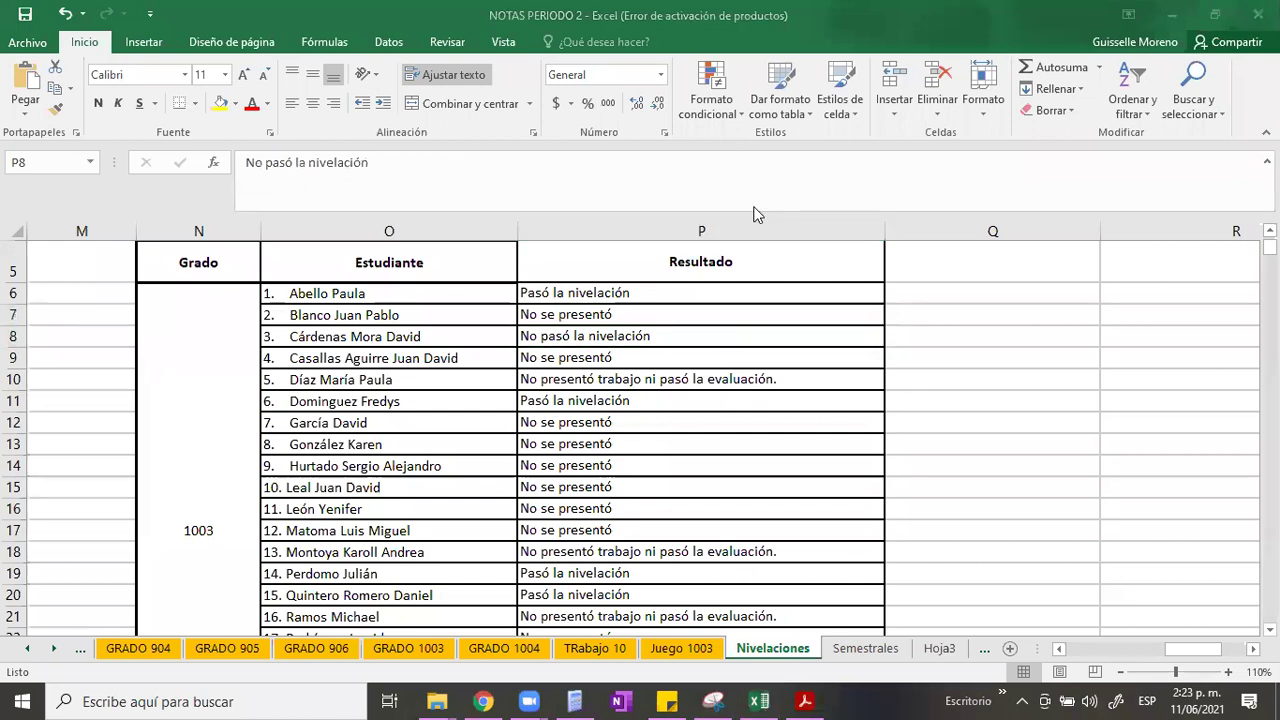
{"action": "left_click", "coordinate": [612, 350]}
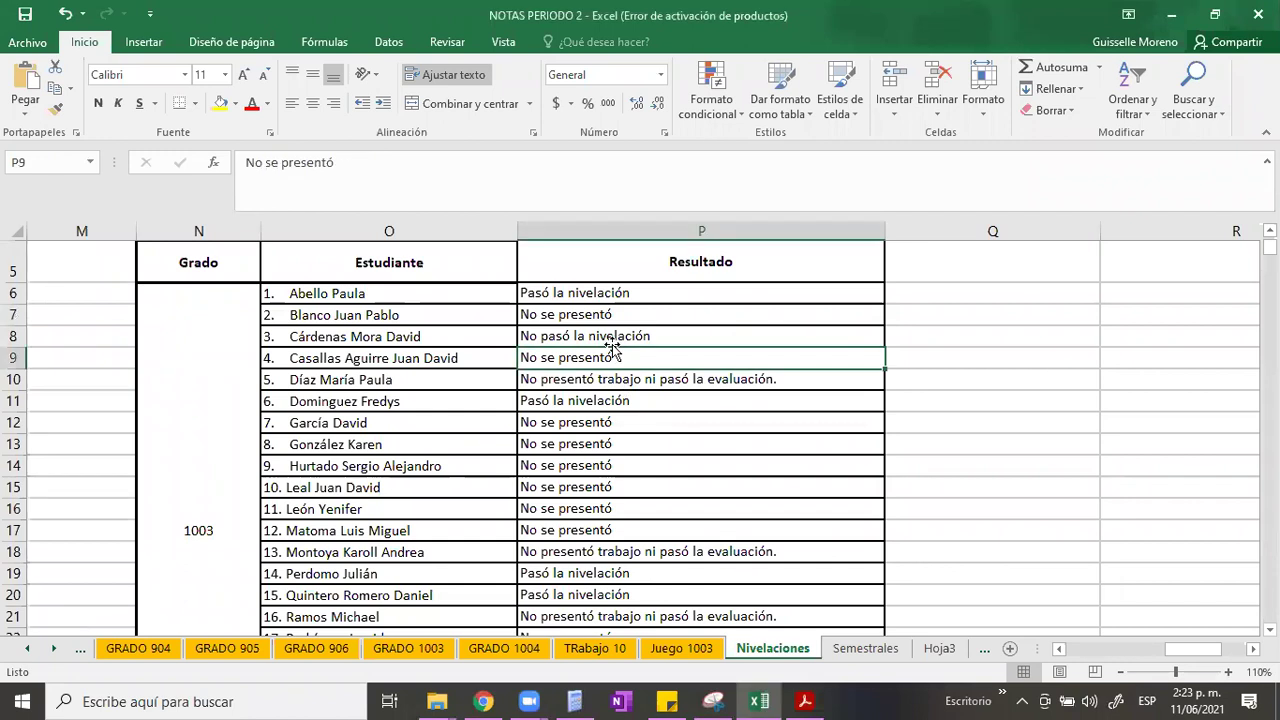
{"action": "key", "text": "Down"}
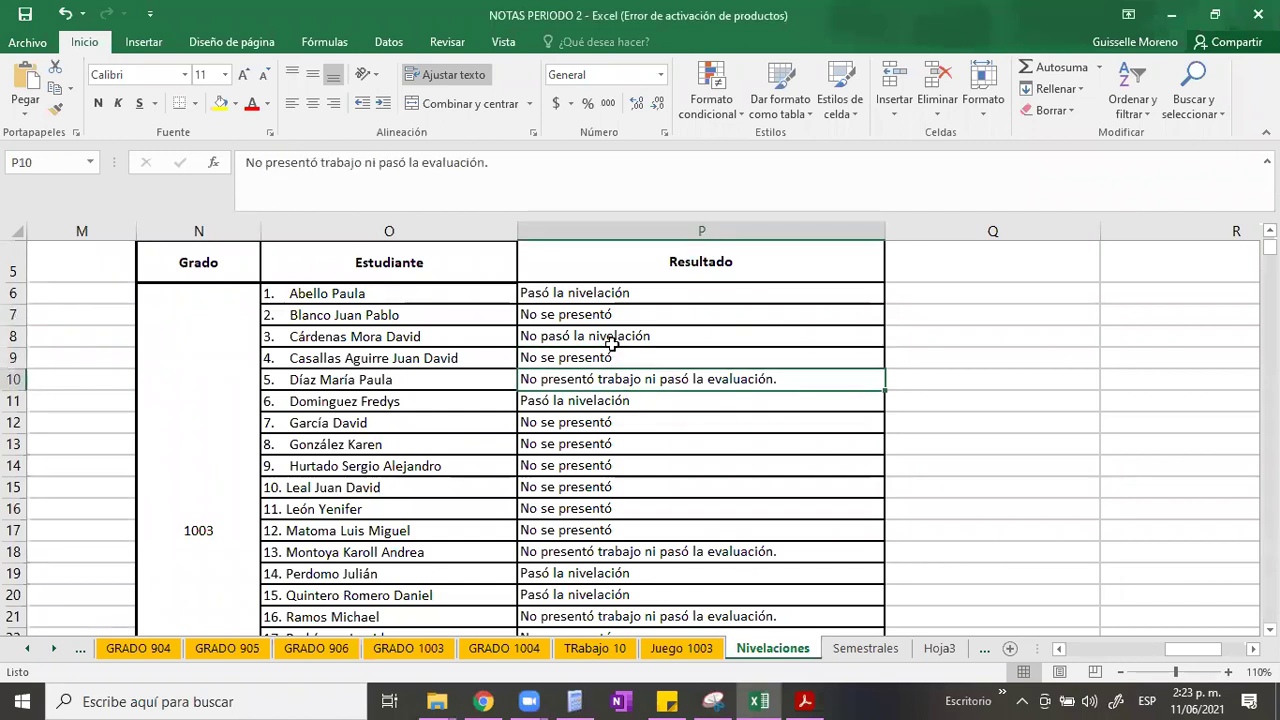
{"action": "key", "text": "Down"}
{"action": "key", "text": "Up"}
{"action": "key", "text": "Down"}
{"action": "key", "text": "Up"}
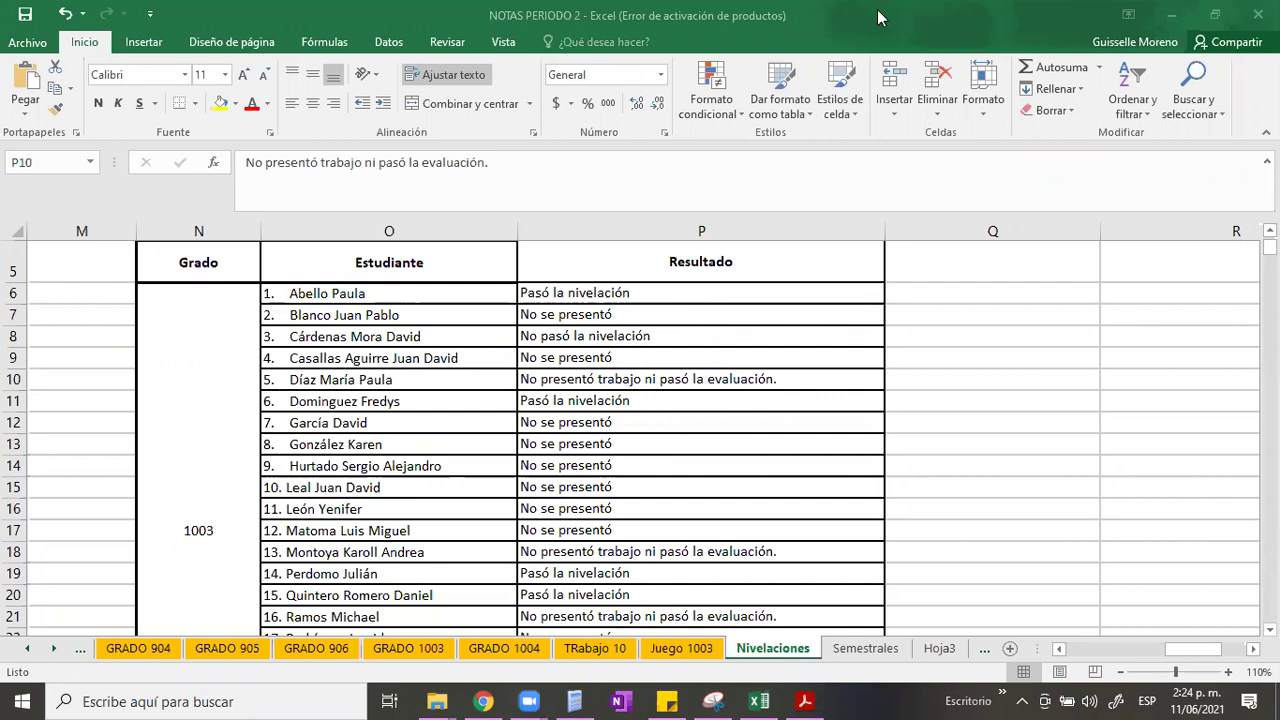
Compare the results of the fifth, sixth and seventh students in the grade 1003 list, rows 10 to 12
{"action": "left_click", "coordinate": [626, 373]}
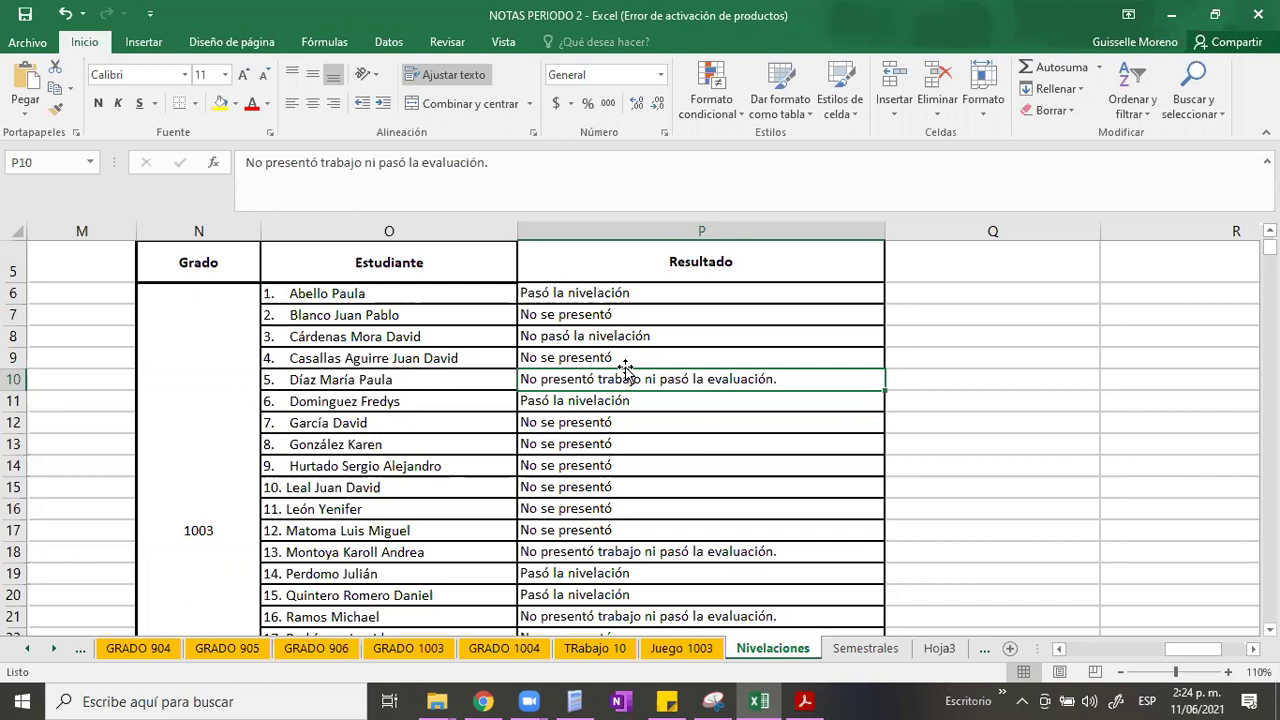
{"action": "key", "text": "Down"}
{"action": "key", "text": "Up"}
{"action": "key", "text": "Up"}
{"action": "key", "text": "Down"}
{"action": "key", "text": "Down"}
{"action": "key", "text": "Down"}
{"action": "key", "text": "Up"}
{"action": "key", "text": "Up"}
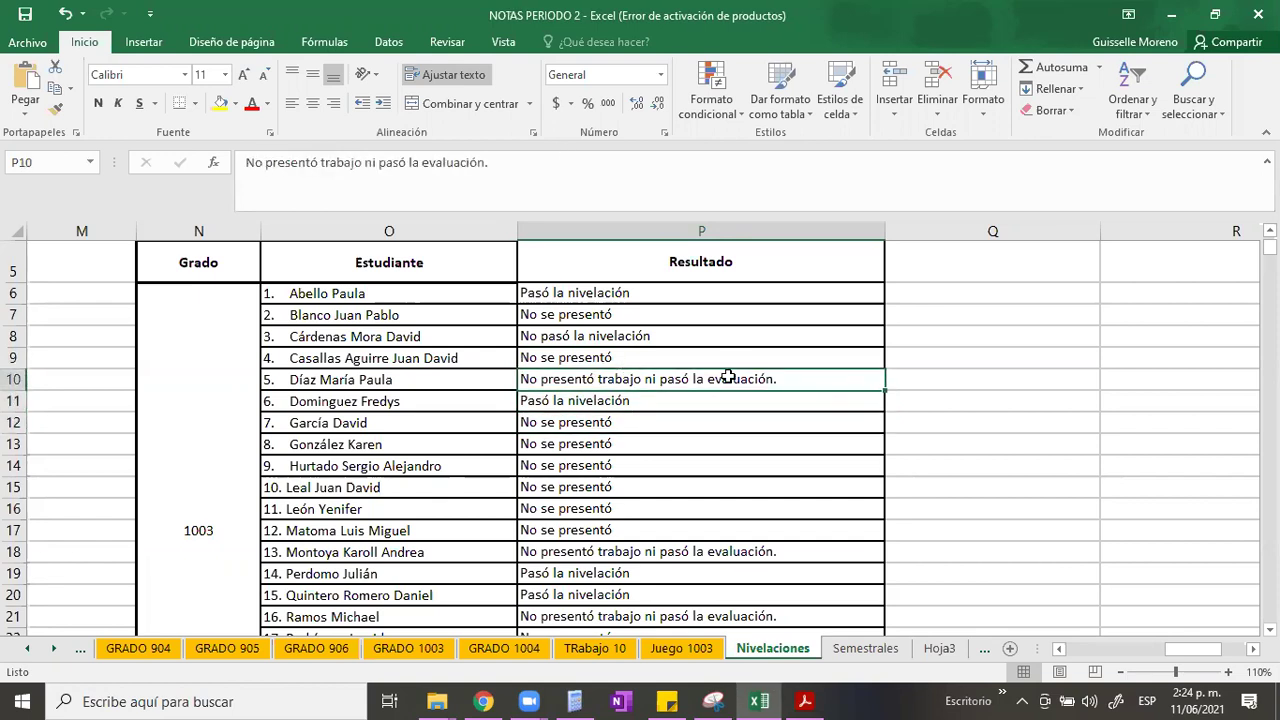
{"action": "key", "text": "Down"}
{"action": "key", "text": "Up"}
{"action": "key", "text": "Down"}
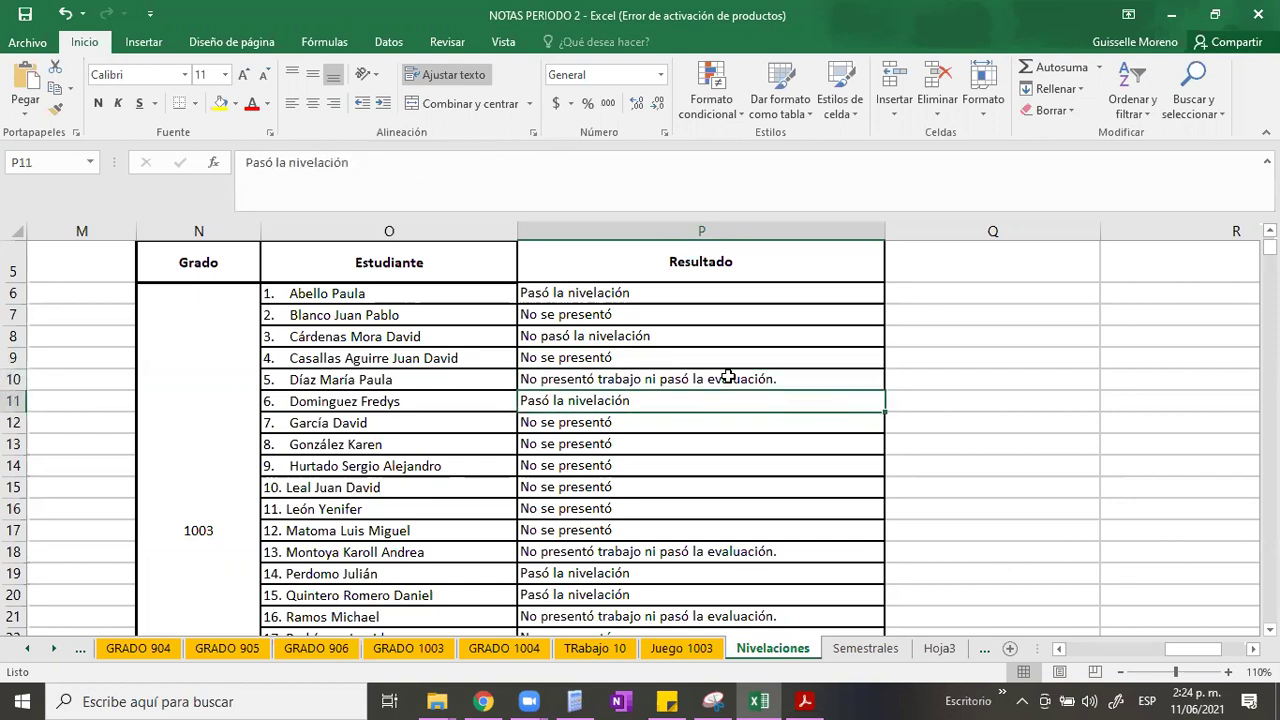
{"action": "key", "text": "Up"}
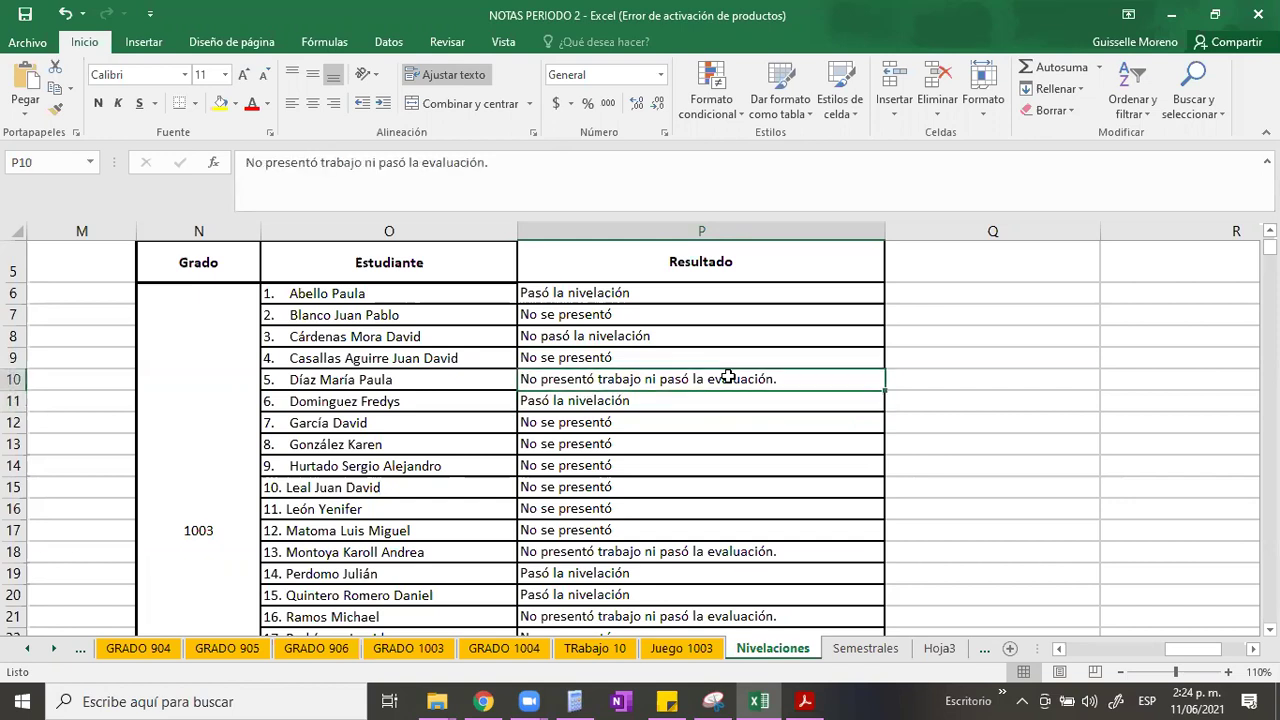
{"action": "key", "text": "Down"}
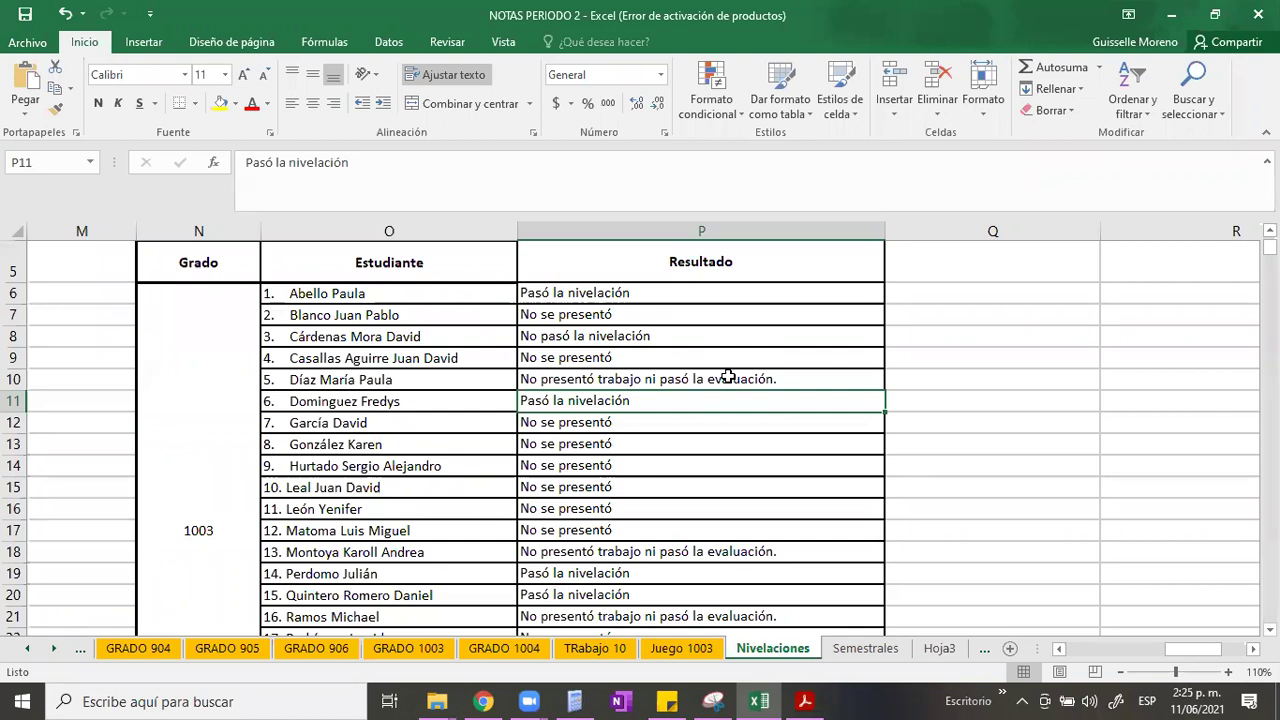
{"action": "key", "text": "Down"}
{"action": "key", "text": "Up"}
{"action": "key", "text": "Down"}
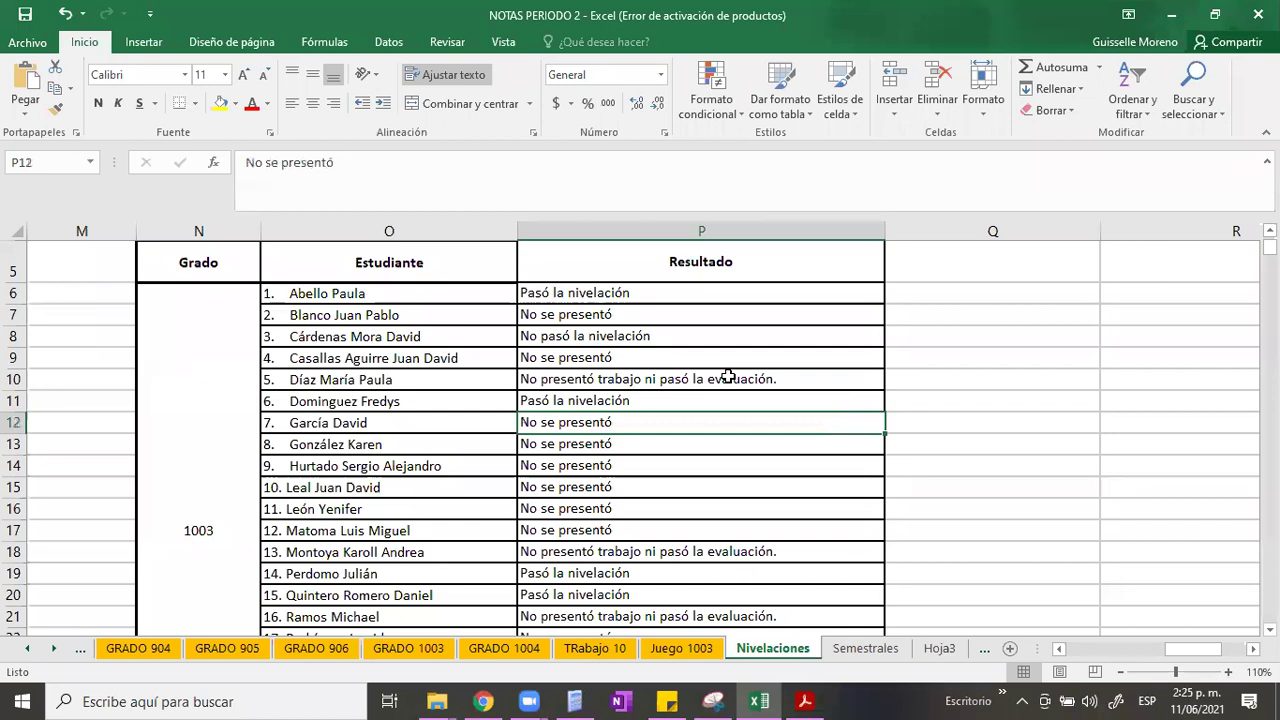
Review the remaining grade 1003 results down to the last student in row 28
{"action": "key", "text": "Up"}
{"action": "key", "text": "Up"}
{"action": "key", "text": "Down"}
{"action": "key", "text": "Down"}
{"action": "key", "text": "Down"}
{"action": "key", "text": "Down"}
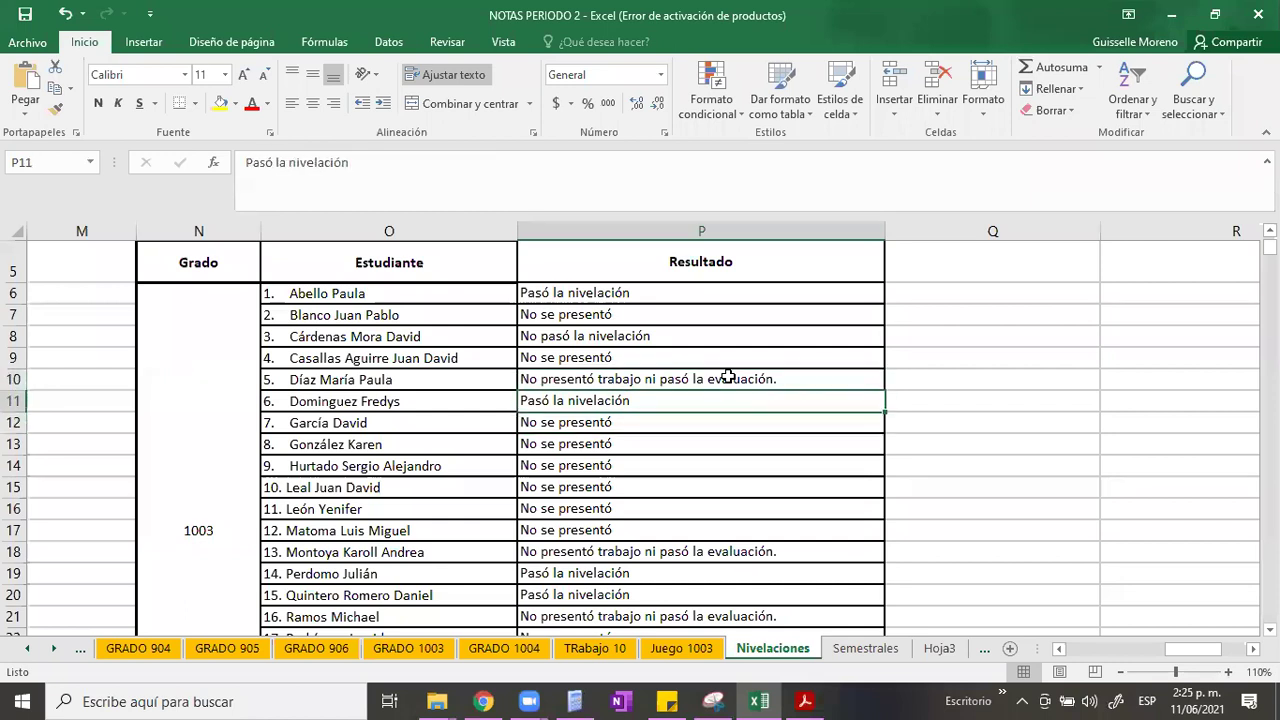
{"action": "key", "text": "Down"}
{"action": "key", "text": "Down"}
{"action": "key", "text": "Down"}
{"action": "key", "text": "Down"}
{"action": "key", "text": "Down"}
{"action": "key", "text": "Down"}
{"action": "key", "text": "Down"}
{"action": "key", "text": "Down"}
{"action": "key", "text": "Down"}
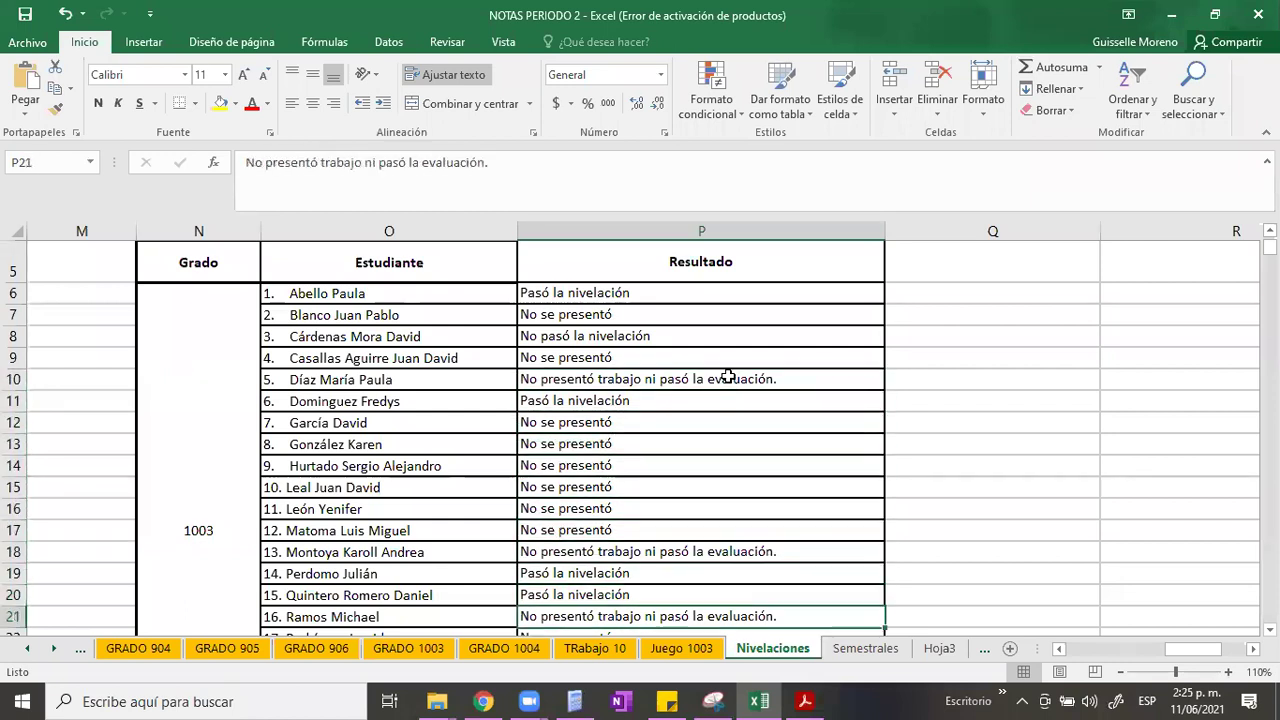
{"action": "key", "text": "Down"}
{"action": "key", "text": "Down"}
{"action": "key", "text": "Down"}
{"action": "key", "text": "Down"}
{"action": "key", "text": "Down"}
{"action": "key", "text": "Down"}
{"action": "key", "text": "Down"}
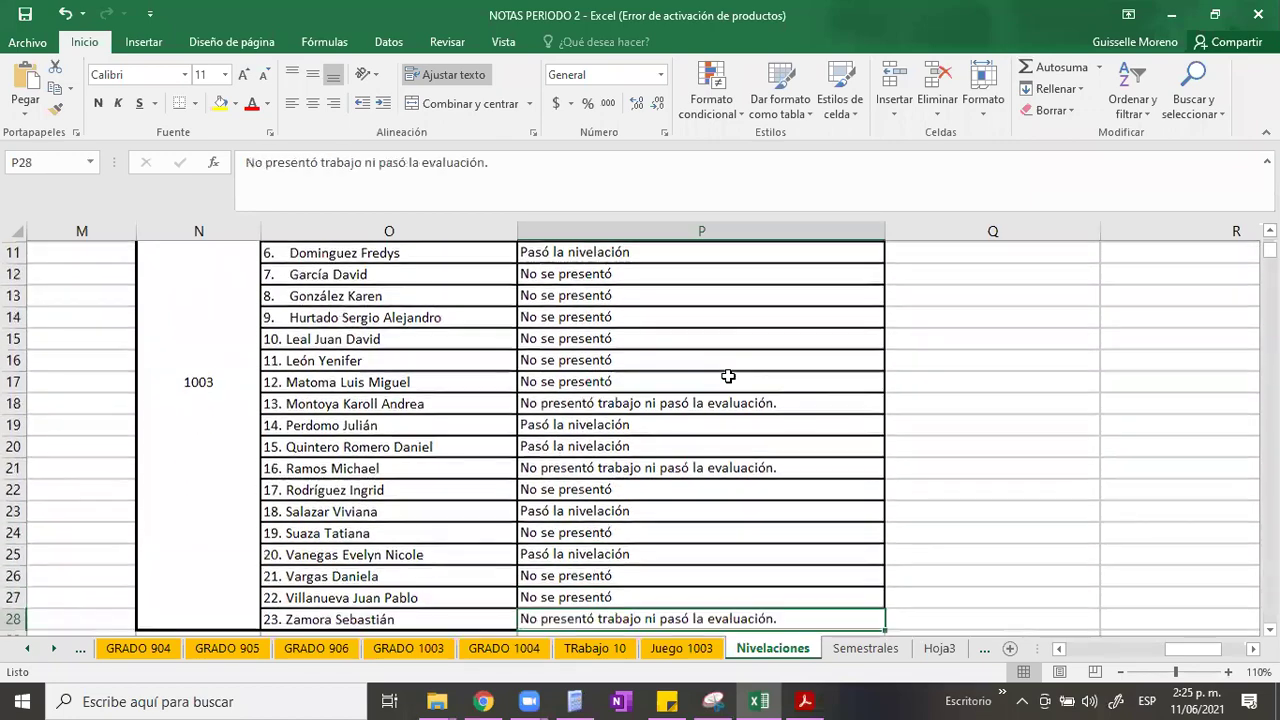
Review the results in the grade 1004 table from its header down to the last student in row 55
{"action": "key", "text": "Down"}
{"action": "key", "text": "Down"}
{"action": "key", "text": "Down"}
{"action": "key", "text": "Down"}
{"action": "key", "text": "Down"}
{"action": "key", "text": "Down"}
{"action": "key", "text": "Down"}
{"action": "key", "text": "Down"}
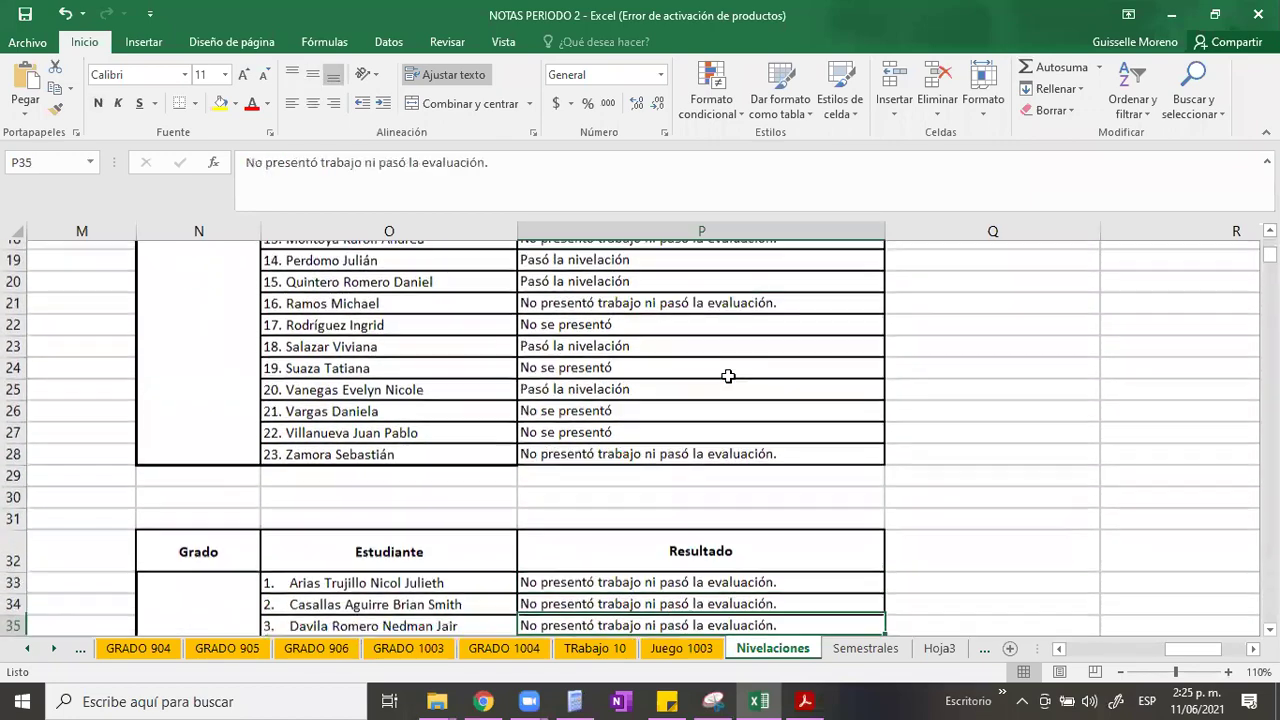
{"action": "key", "text": "Down"}
{"action": "key", "text": "Down"}
{"action": "key", "text": "Down"}
{"action": "key", "text": "Down"}
{"action": "key", "text": "Down"}
{"action": "key", "text": "Down"}
{"action": "key", "text": "Down"}
{"action": "key", "text": "Down"}
{"action": "key", "text": "Down"}
{"action": "key", "text": "Down"}
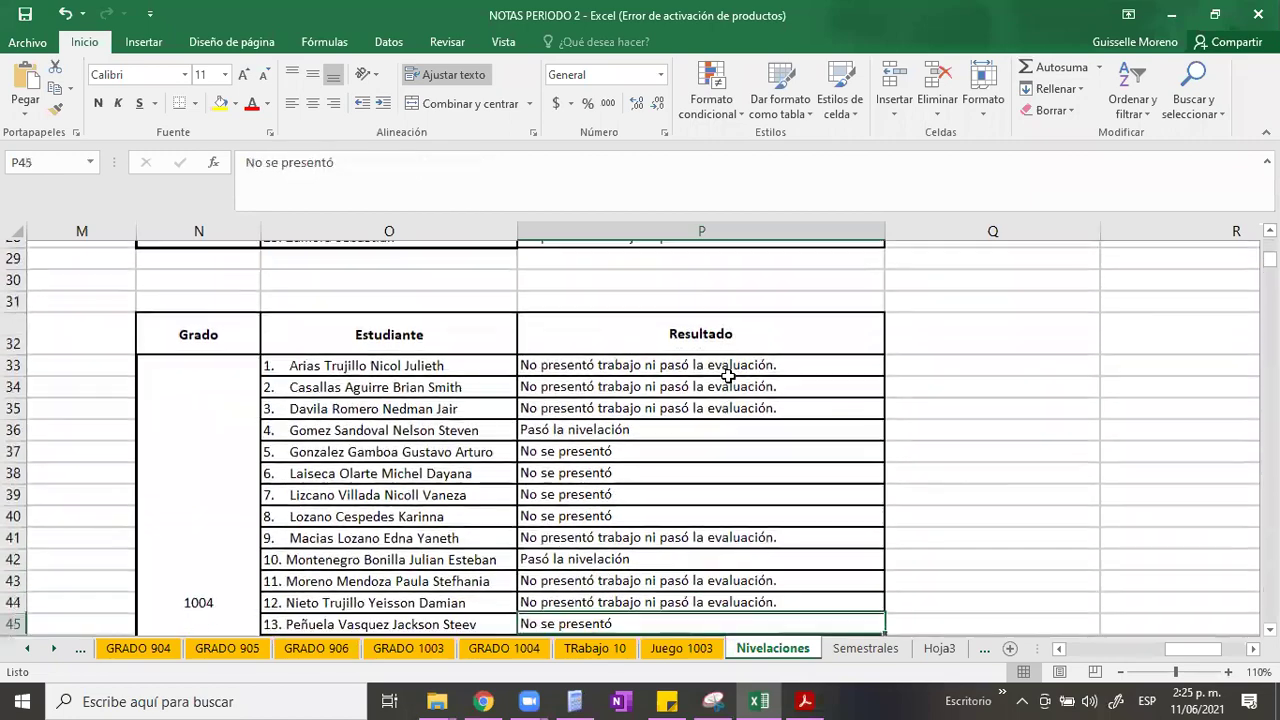
{"action": "key", "text": "Down"}
{"action": "key", "text": "Down"}
{"action": "key", "text": "Down"}
{"action": "key", "text": "Down"}
{"action": "key", "text": "Down"}
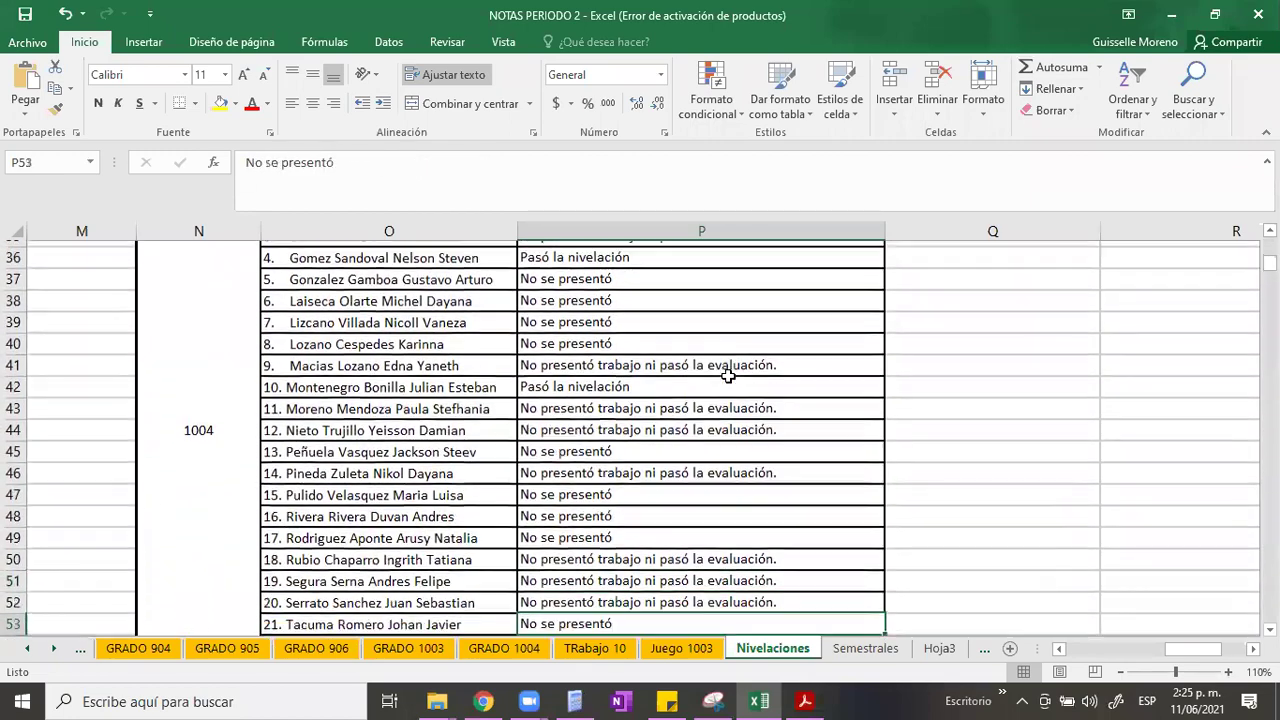
{"action": "key", "text": "Down"}
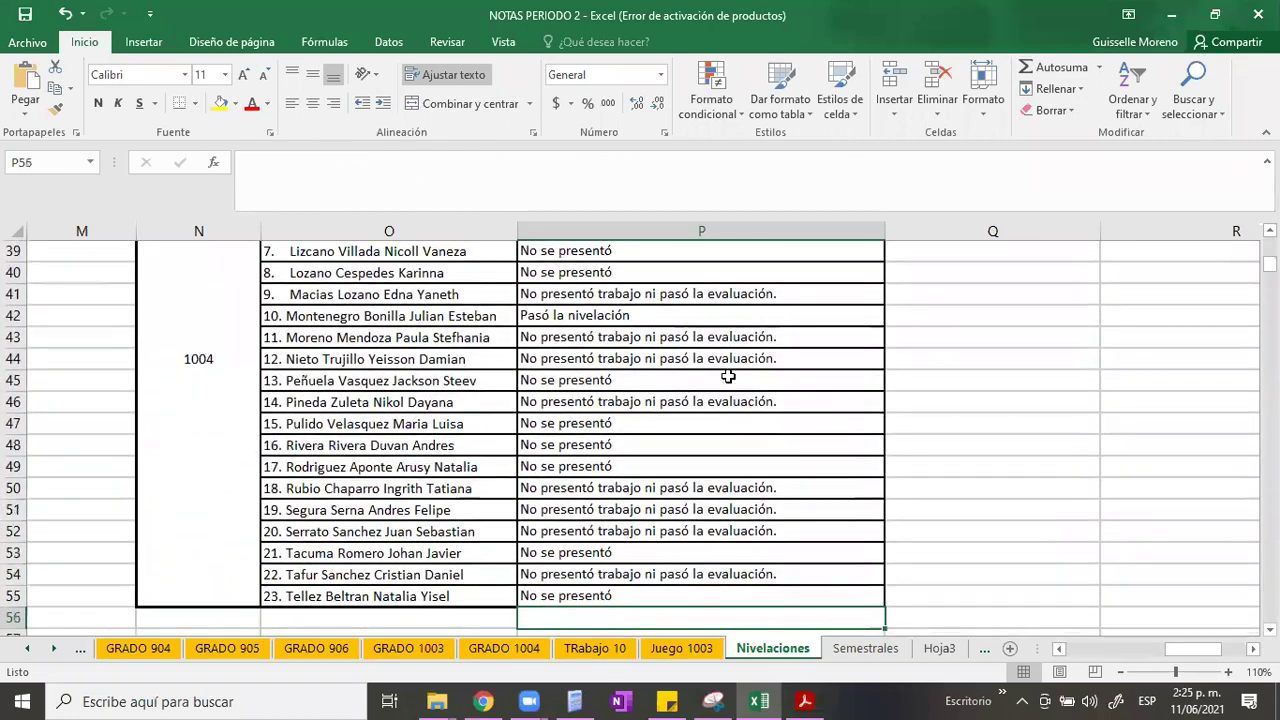
Go back up through the grade 1004 results to row 21 of the grade 1003 list
{"action": "key", "text": "Up"}
{"action": "key", "text": "Up"}
{"action": "key", "text": "Up"}
{"action": "key", "text": "Up"}
{"action": "key", "text": "Up"}
{"action": "key", "text": "Up"}
{"action": "key", "text": "Up"}
{"action": "key", "text": "Up"}
{"action": "key", "text": "Up"}
{"action": "key", "text": "Up"}
{"action": "key", "text": "Up"}
{"action": "key", "text": "Up"}
{"action": "key", "text": "Up"}
{"action": "key", "text": "Up"}
{"action": "key", "text": "Up"}
{"action": "key", "text": "Up"}
{"action": "key", "text": "Up"}
{"action": "key", "text": "Up"}
{"action": "key", "text": "Up"}
{"action": "key", "text": "Up"}
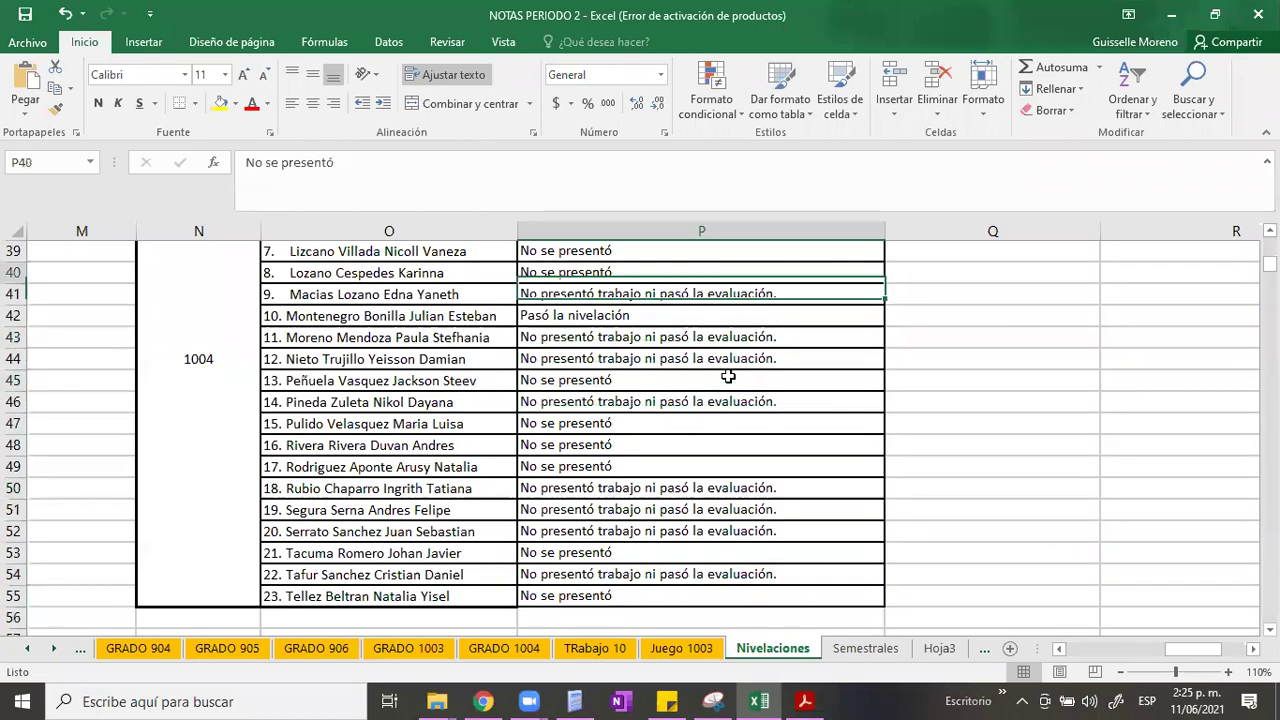
{"action": "key", "text": "Up"}
{"action": "key", "text": "Up"}
{"action": "key", "text": "Up"}
{"action": "key", "text": "Up"}
{"action": "key", "text": "Up"}
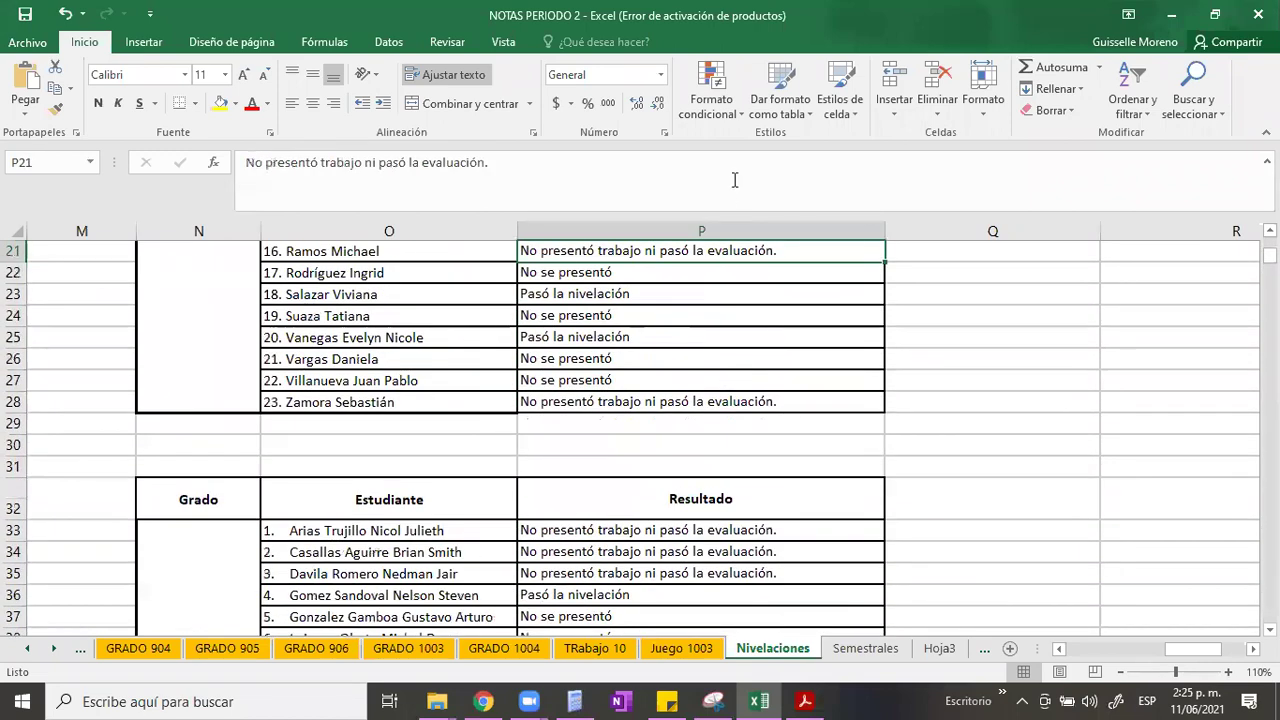
Switch to Chrome to view the Consolidado Acumulado por Asignaturas form in SYGESCOL
{"action": "left_click", "coordinate": [495, 702]}
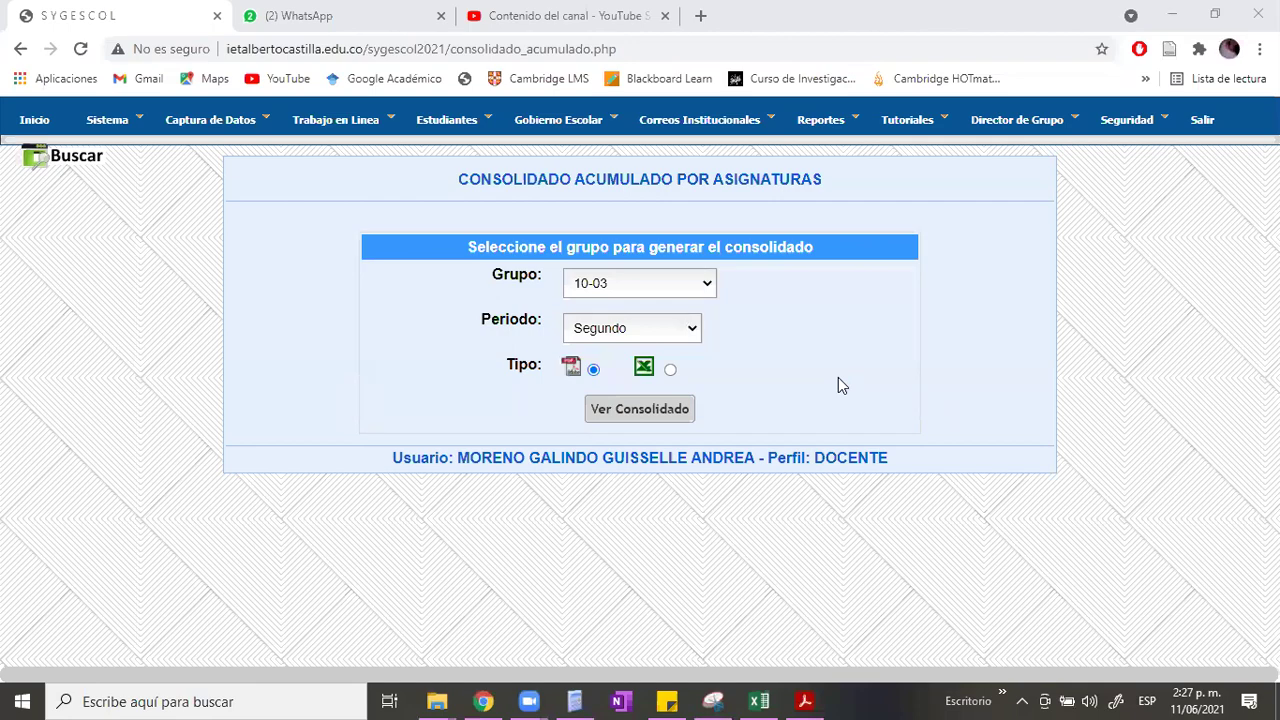
Return to the Excel workbook NOTAS PERIODO 2 and review the grade 1004 results down to row 45
{"action": "left_click", "coordinate": [759, 701]}
{"action": "left_click", "coordinate": [621, 492]}
{"action": "key", "text": "Down"}
{"action": "key", "text": "Down"}
{"action": "key", "text": "Down"}
{"action": "key", "text": "Down"}
{"action": "key", "text": "Down"}
{"action": "key", "text": "Down"}
{"action": "key", "text": "Down"}
{"action": "key", "text": "Down"}
{"action": "key", "text": "Down"}
{"action": "key", "text": "Down"}
{"action": "key", "text": "Down"}
{"action": "key", "text": "Down"}
{"action": "key", "text": "Down"}
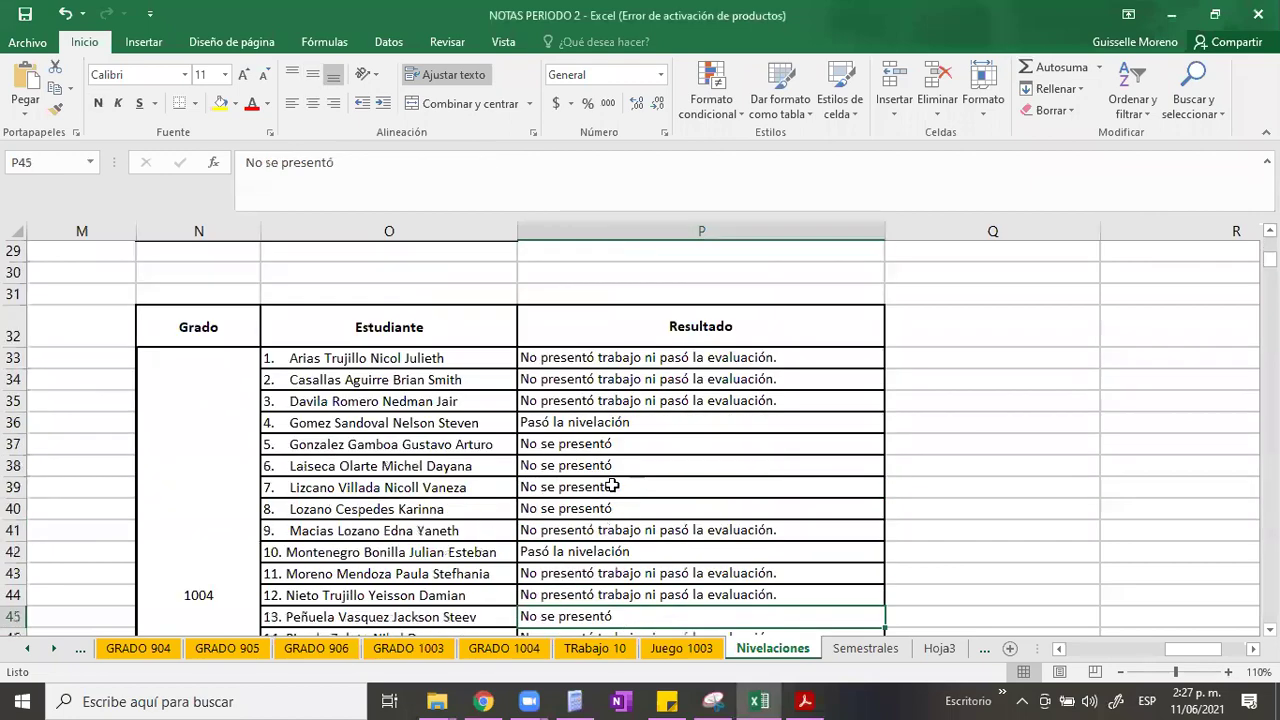
Review the remaining grade 1004 results and the grade 906 table down to row 70
{"action": "key", "text": "Down"}
{"action": "key", "text": "Down"}
{"action": "key", "text": "Down"}
{"action": "key", "text": "Down"}
{"action": "key", "text": "Down"}
{"action": "key", "text": "Down"}
{"action": "key", "text": "Down"}
{"action": "key", "text": "Down"}
{"action": "key", "text": "Down"}
{"action": "key", "text": "Down"}
{"action": "key", "text": "Down"}
{"action": "key", "text": "Down"}
{"action": "key", "text": "Down"}
{"action": "key", "text": "Down"}
{"action": "key", "text": "Down"}
{"action": "key", "text": "Down"}
{"action": "key", "text": "Down"}
{"action": "key", "text": "Down"}
{"action": "key", "text": "Down"}
{"action": "key", "text": "Down"}
{"action": "key", "text": "Down"}
{"action": "key", "text": "Down"}
{"action": "key", "text": "Down"}
{"action": "key", "text": "Down"}
{"action": "key", "text": "Down"}
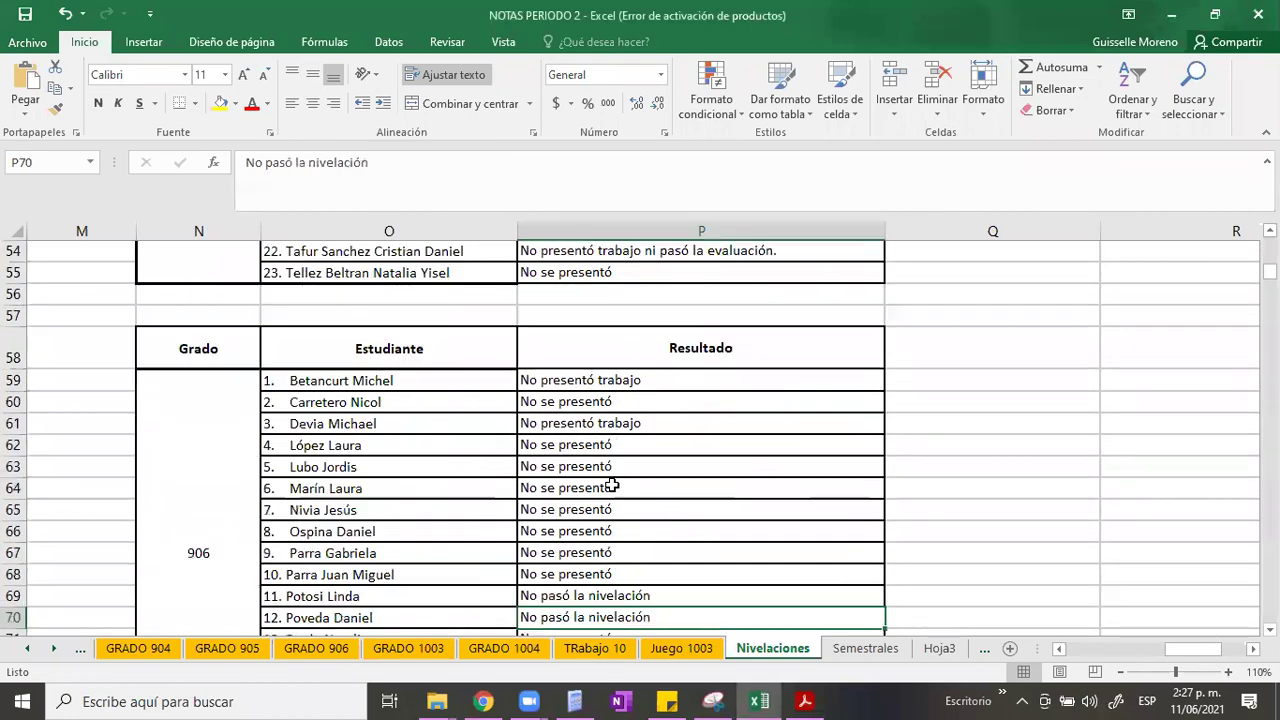
Review the rest of the grade 906 results, the grade 904 table and the following table down to row 104
{"action": "key", "text": "Down"}
{"action": "key", "text": "Down"}
{"action": "key", "text": "Down"}
{"action": "key", "text": "Down"}
{"action": "key", "text": "Down"}
{"action": "key", "text": "Down"}
{"action": "key", "text": "Down"}
{"action": "key", "text": "Down"}
{"action": "key", "text": "Down"}
{"action": "key", "text": "Down"}
{"action": "key", "text": "Down"}
{"action": "key", "text": "Down"}
{"action": "key", "text": "Down"}
{"action": "key", "text": "Down"}
{"action": "key", "text": "Down"}
{"action": "key", "text": "Down"}
{"action": "key", "text": "Down"}
{"action": "key", "text": "Down"}
{"action": "key", "text": "Down"}
{"action": "key", "text": "Down"}
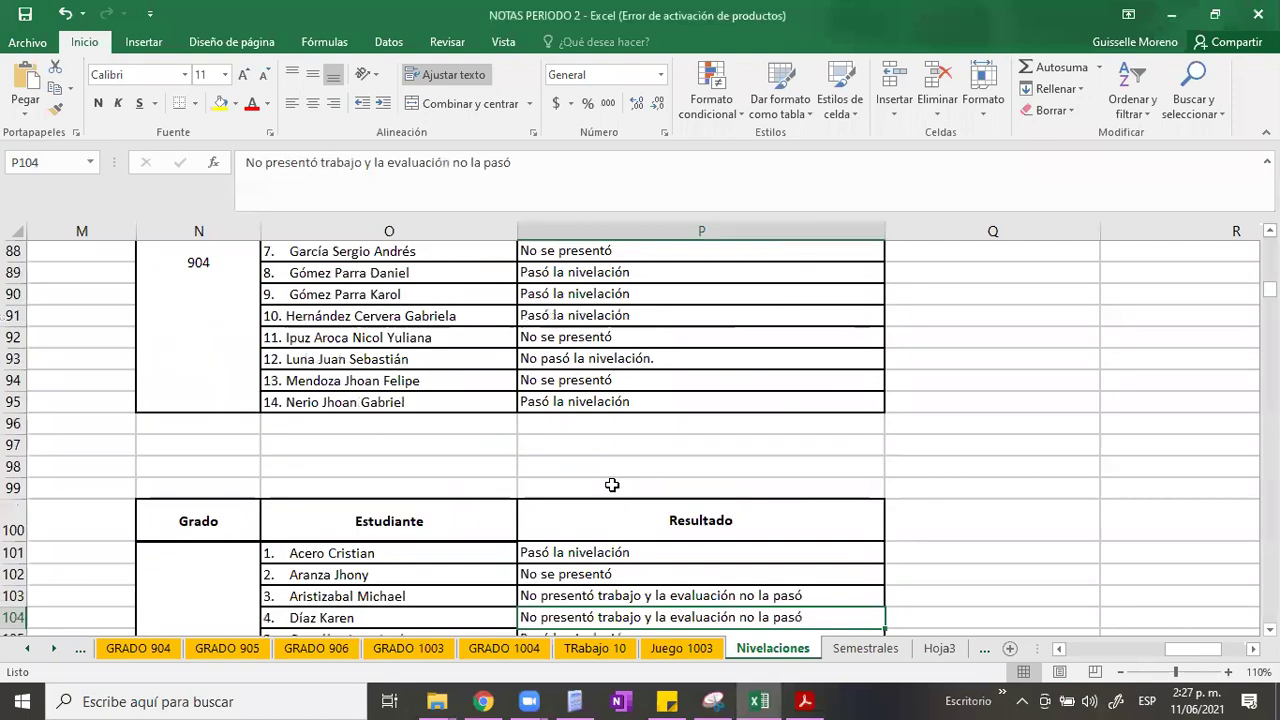
Review the remaining recovery results and the grade 906 Matemáticas average example with its Trabajo Completo entry in rows 135 to 140
{"action": "key", "text": "Down"}
{"action": "key", "text": "Down"}
{"action": "key", "text": "Down"}
{"action": "key", "text": "Down"}
{"action": "key", "text": "Down"}
{"action": "key", "text": "Down"}
{"action": "key", "text": "Down"}
{"action": "key", "text": "Down"}
{"action": "key", "text": "Down"}
{"action": "key", "text": "Down"}
{"action": "key", "text": "Down"}
{"action": "key", "text": "Down"}
{"action": "key", "text": "Down"}
{"action": "key", "text": "Down"}
{"action": "key", "text": "Down"}
{"action": "key", "text": "Down"}
{"action": "key", "text": "Down"}
{"action": "key", "text": "Down"}
{"action": "key", "text": "Down"}
{"action": "key", "text": "Down"}
{"action": "key", "text": "Up"}
{"action": "key", "text": "Up"}
{"action": "key", "text": "Up"}
{"action": "key", "text": "Up"}
{"action": "key", "text": "Up"}
{"action": "key", "text": "Up"}
{"action": "key", "text": "Up"}
{"action": "key", "text": "Up"}
{"action": "key", "text": "Up"}
{"action": "key", "text": "Up"}
{"action": "key", "text": "Up"}
{"action": "key", "text": "Up"}
{"action": "key", "text": "Up"}
{"action": "key", "text": "Up"}
{"action": "key", "text": "Up"}
{"action": "key", "text": "Up"}
{"action": "key", "text": "Up"}
{"action": "key", "text": "Up"}
{"action": "key", "text": "Up"}
{"action": "key", "text": "Up"}
{"action": "key", "text": "Down"}
{"action": "key", "text": "Down"}
{"action": "key", "text": "Down"}
{"action": "key", "text": "Down"}
{"action": "key", "text": "Down"}
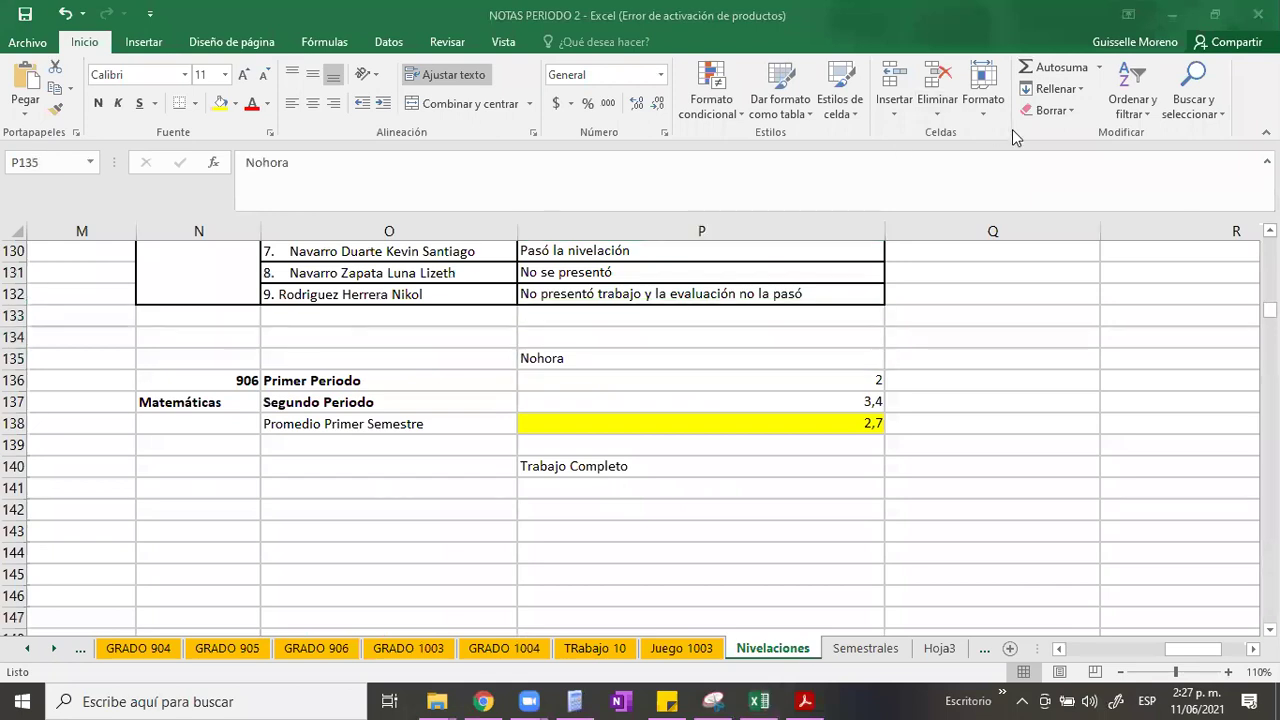
{"action": "left_click", "coordinate": [674, 471]}
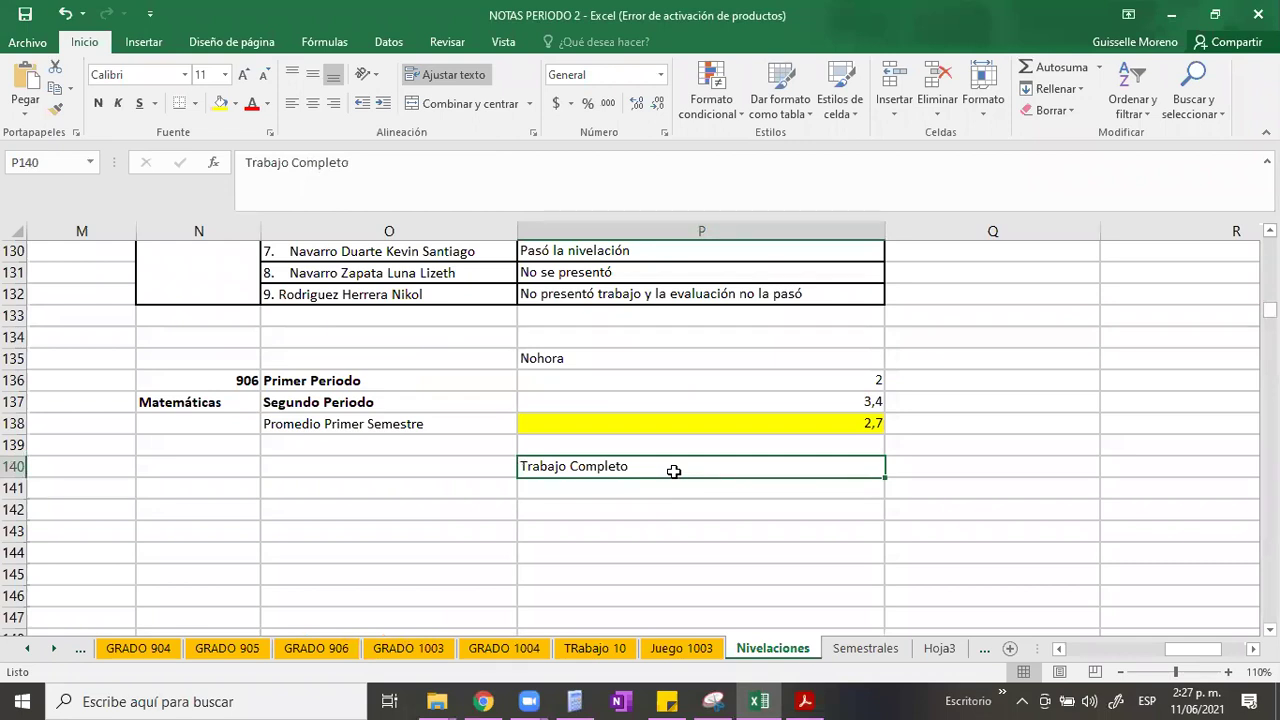
{"action": "key", "text": "Up"}
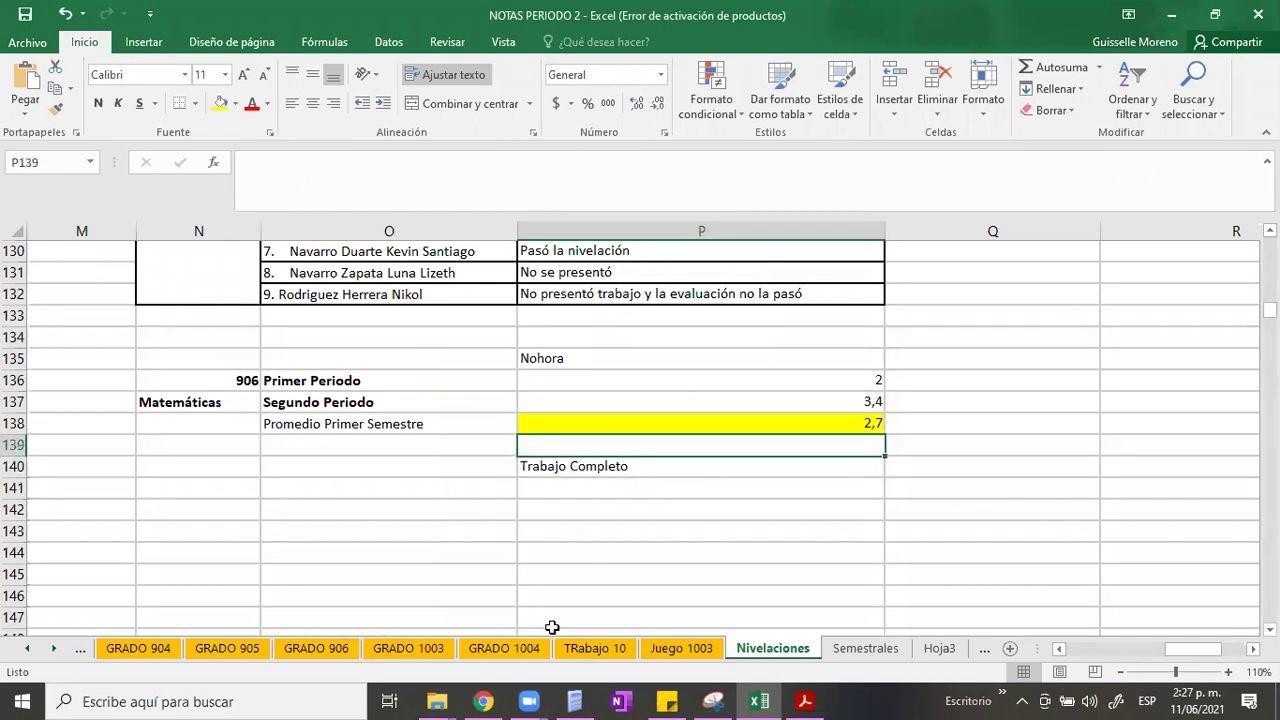
Switch to the scientific calculator, place it clear of the grade 906 average example and turn it on
{"action": "left_click", "coordinate": [576, 695]}
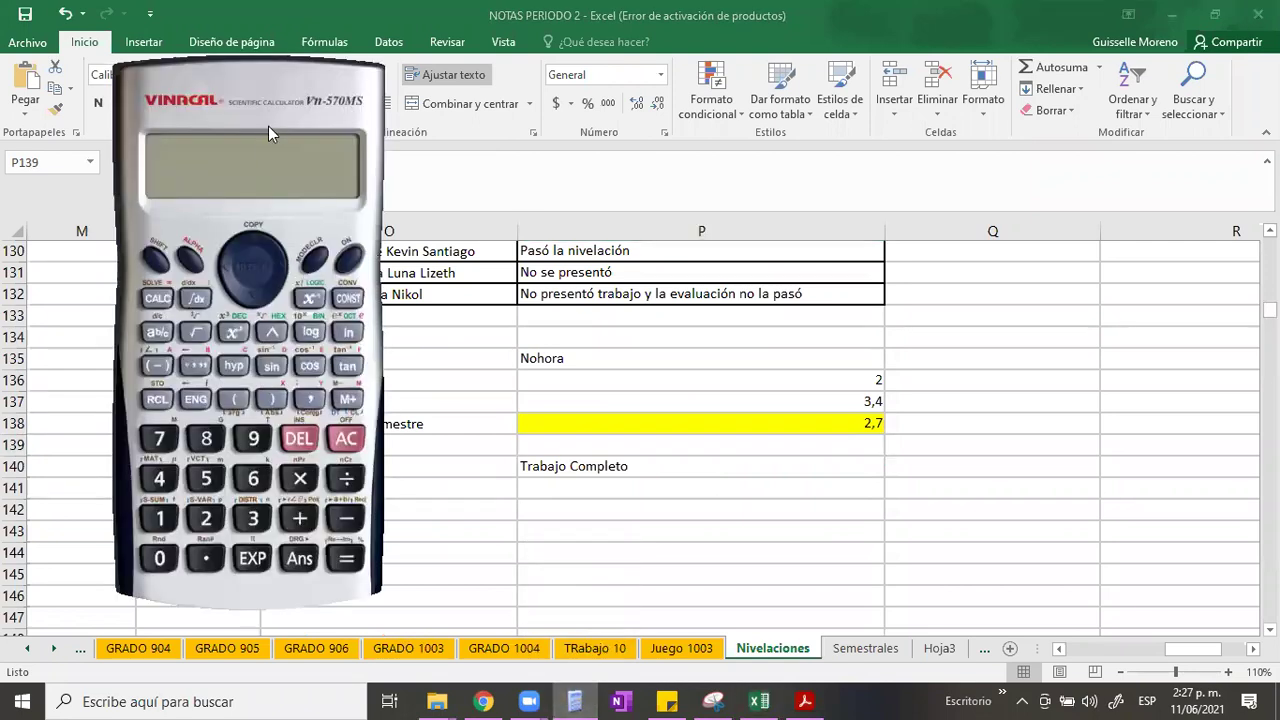
{"action": "left_click_drag", "start_coordinate": [268, 126], "coordinate": [140, 137]}
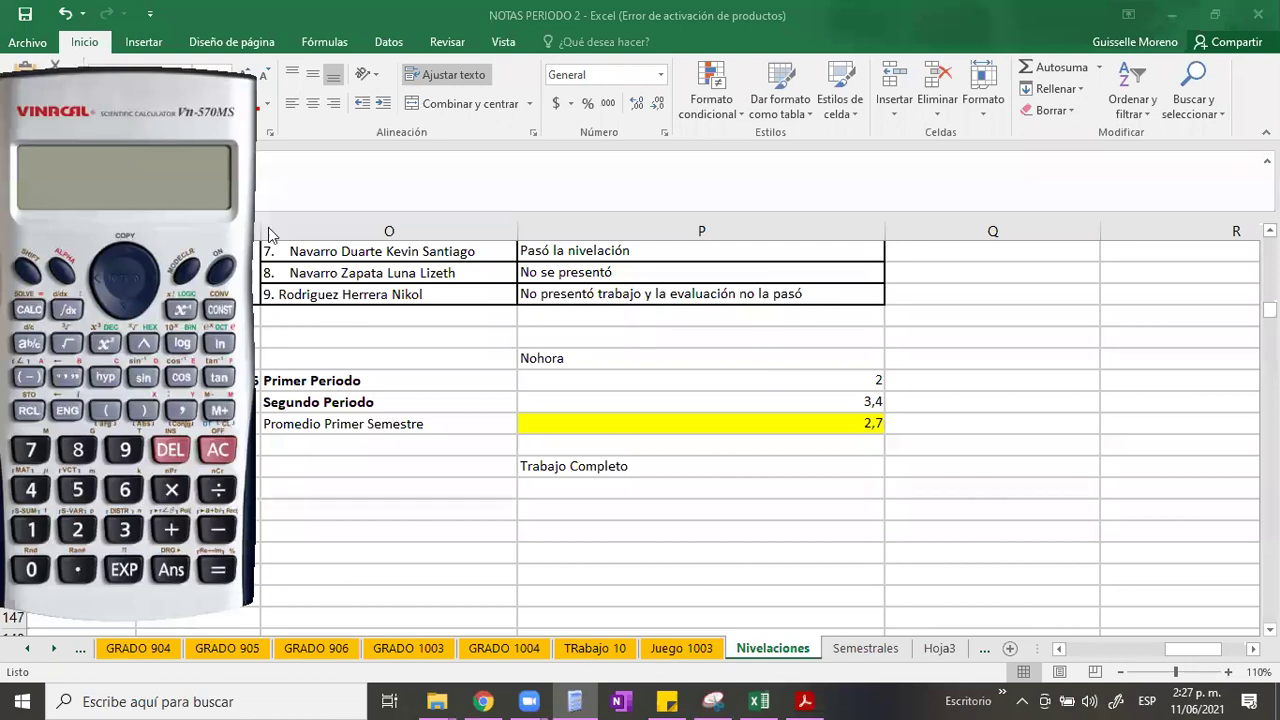
{"action": "left_click_drag", "start_coordinate": [178, 126], "coordinate": [311, 140]}
{"action": "left_click", "coordinate": [350, 284]}
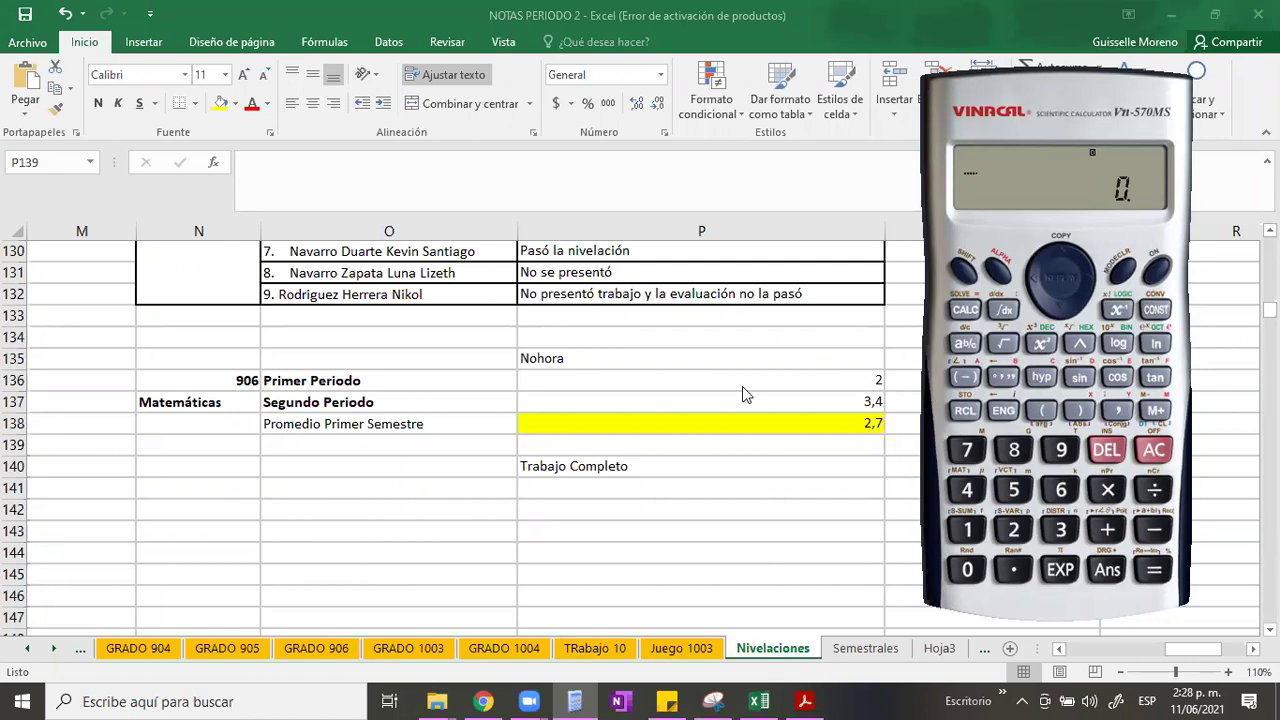
Calculate the average of 2 and 3.4 by dividing their sum by 2, and return to the Excel workbook
{"action": "left_click", "coordinate": [1012, 533]}
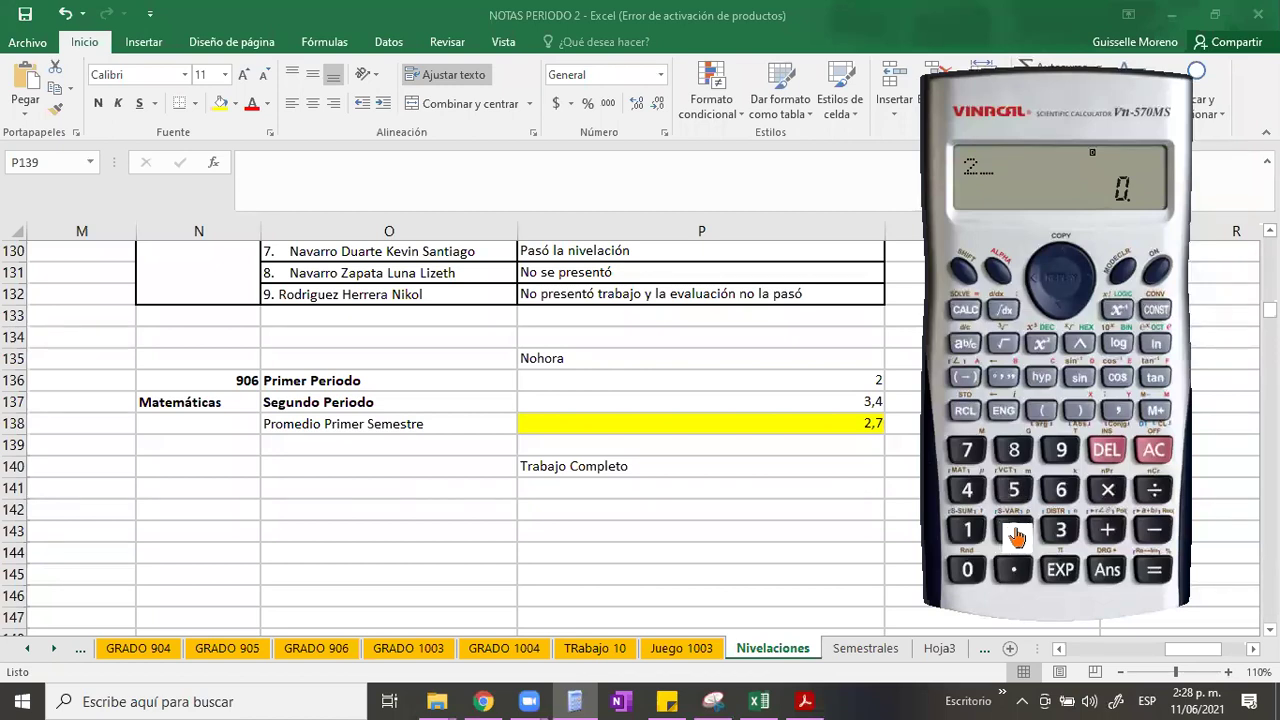
{"action": "left_click", "coordinate": [1113, 533]}
{"action": "left_click", "coordinate": [1061, 531]}
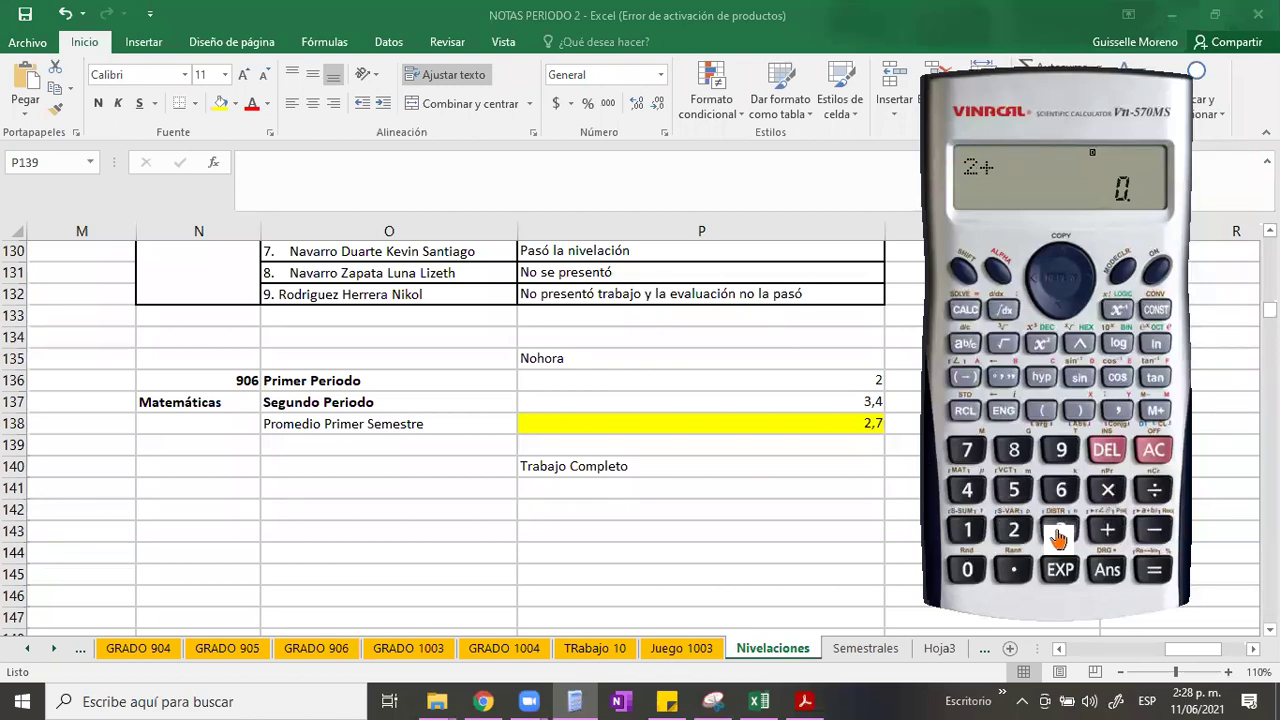
{"action": "left_click", "coordinate": [1016, 572]}
{"action": "left_click", "coordinate": [967, 490]}
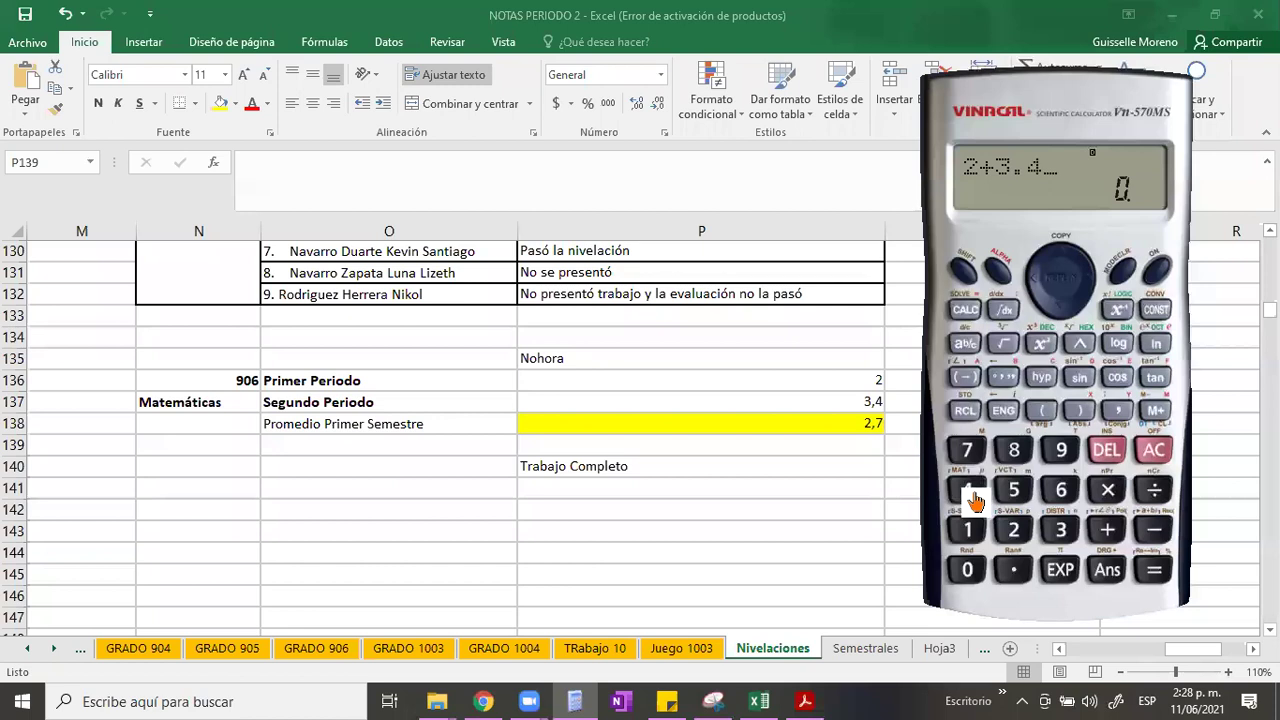
{"action": "left_click", "coordinate": [1160, 574]}
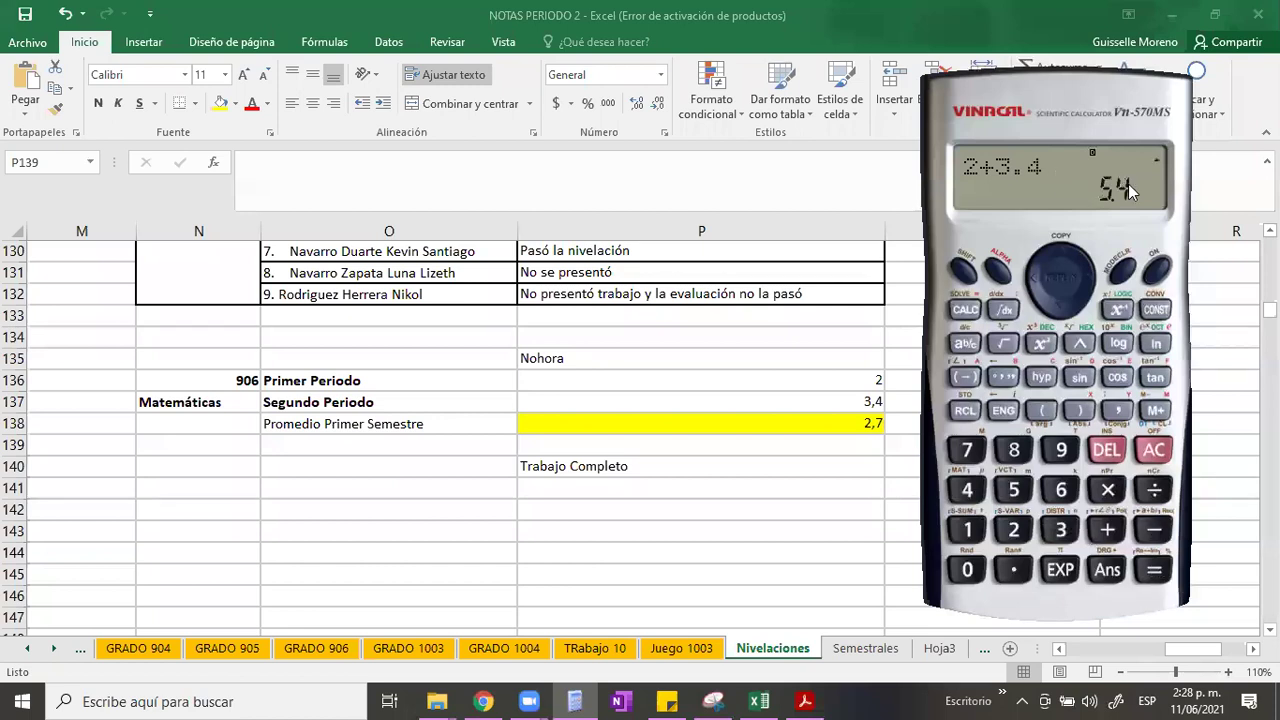
{"action": "left_click", "coordinate": [1155, 490]}
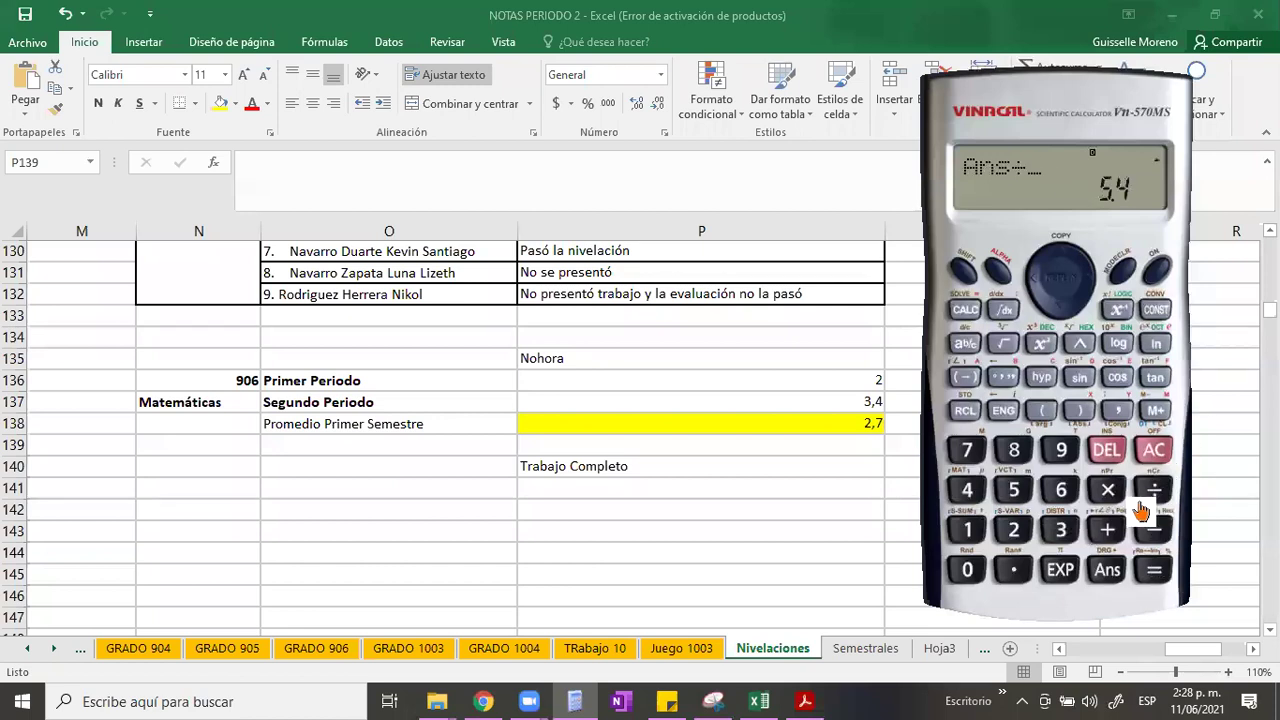
{"action": "left_click", "coordinate": [1014, 530]}
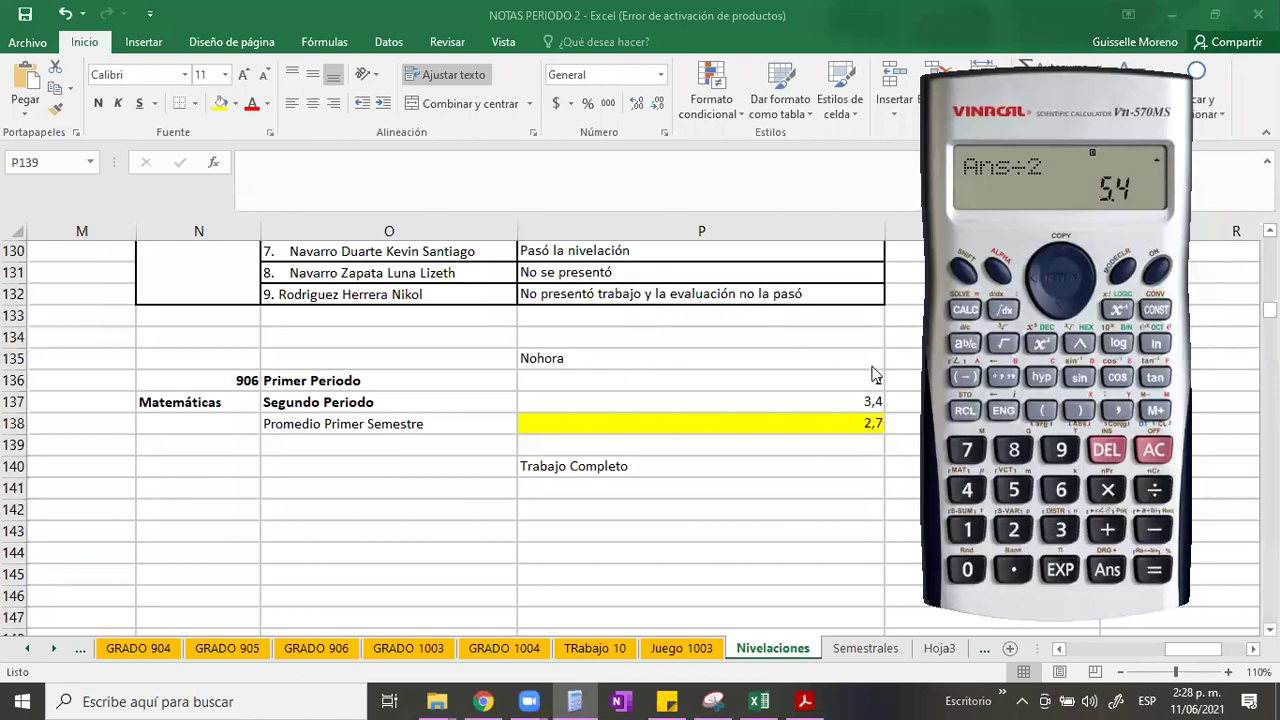
{"action": "left_click", "coordinate": [1156, 572]}
{"action": "key", "text": "alt+Tab"}
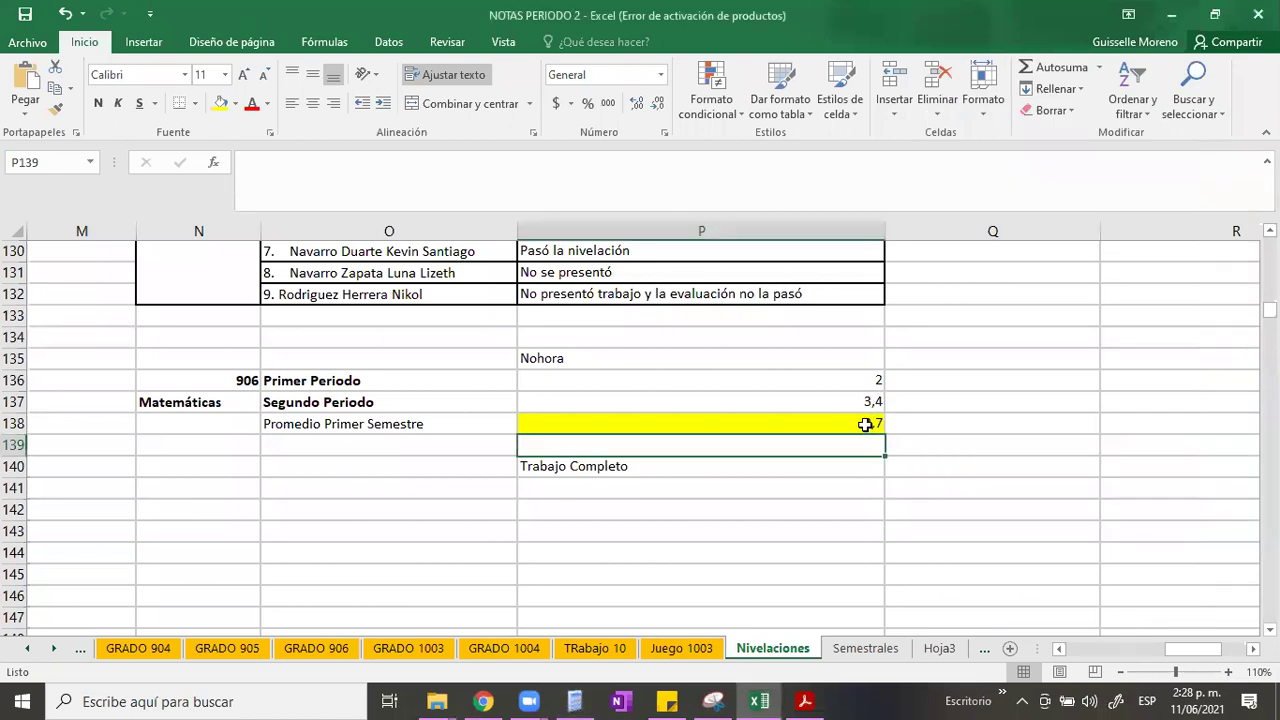
Review the Primer Periodo, Segundo Periodo and Promedio Primer Semestre grades and the cells beside them in the grade 906 example
{"action": "key", "text": "Up"}
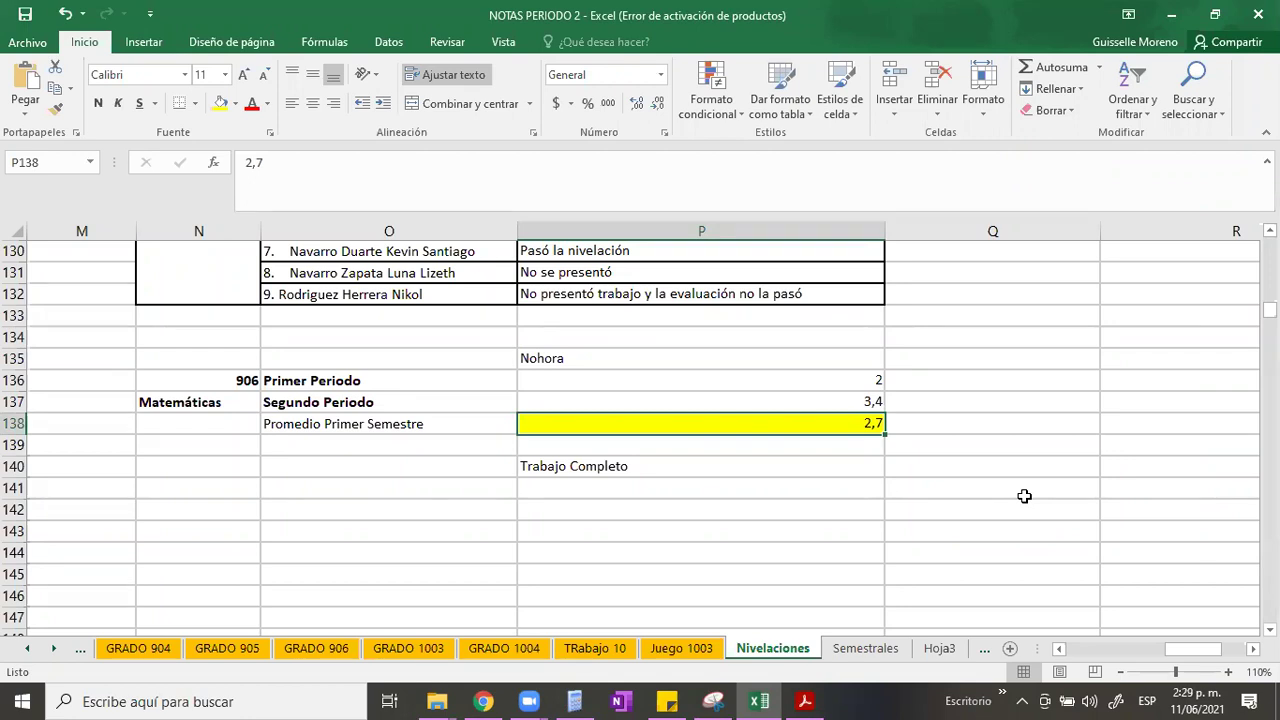
{"action": "key", "text": "Up"}
{"action": "key", "text": "Up"}
{"action": "key", "text": "Up"}
{"action": "key", "text": "Down"}
{"action": "key", "text": "Down"}
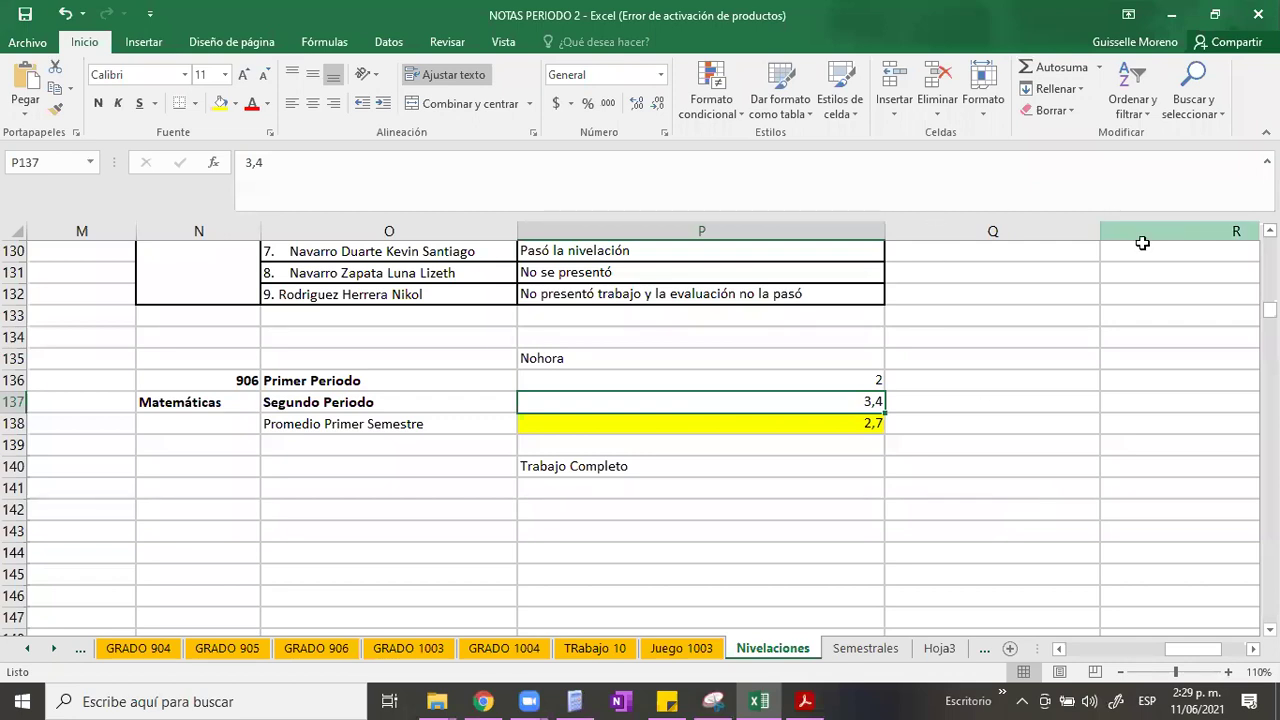
{"action": "left_click", "coordinate": [855, 378]}
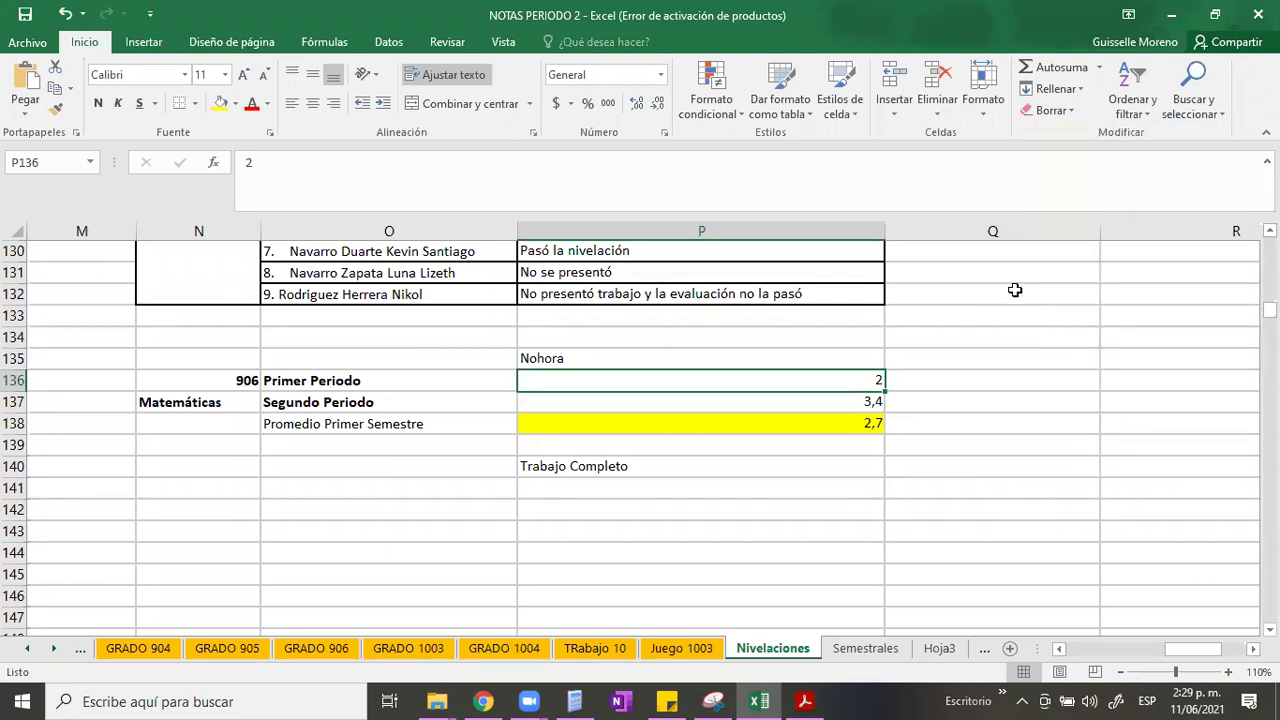
{"action": "left_click", "coordinate": [998, 387]}
{"action": "key", "text": "Left"}
{"action": "key", "text": "Right"}
{"action": "key", "text": "Left"}
{"action": "key", "text": "Right"}
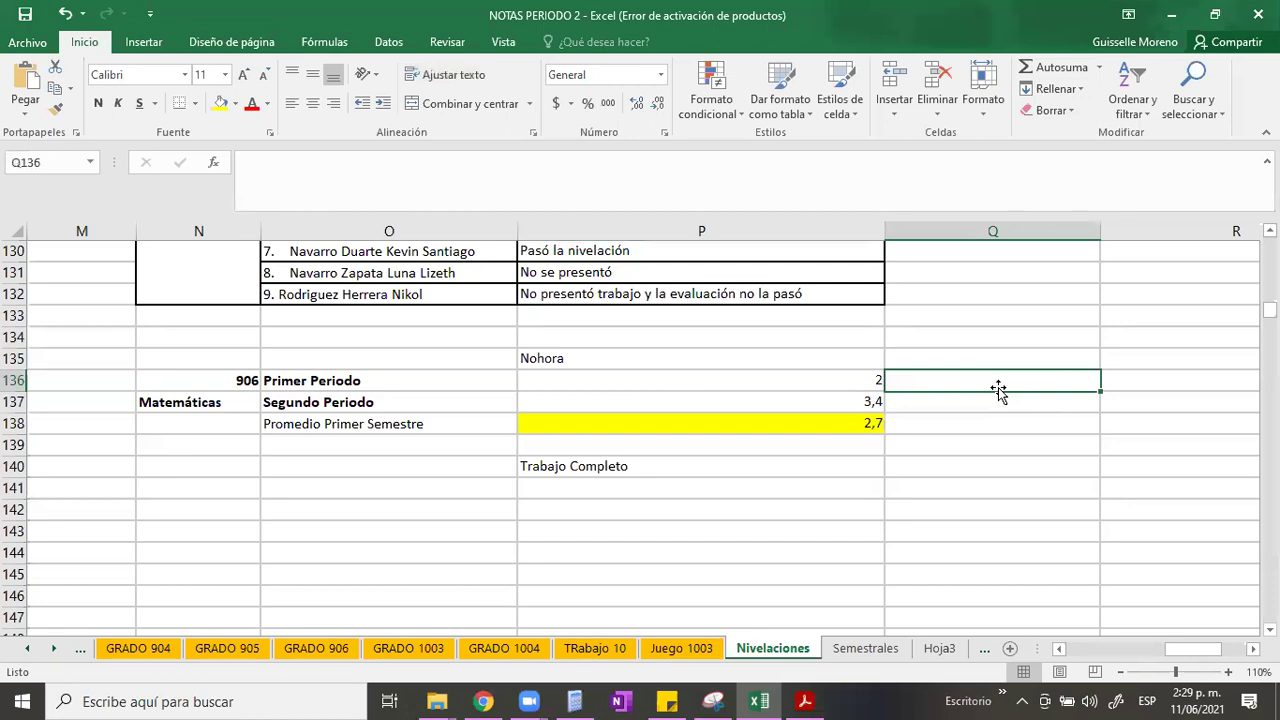
{"action": "key", "text": "Down"}
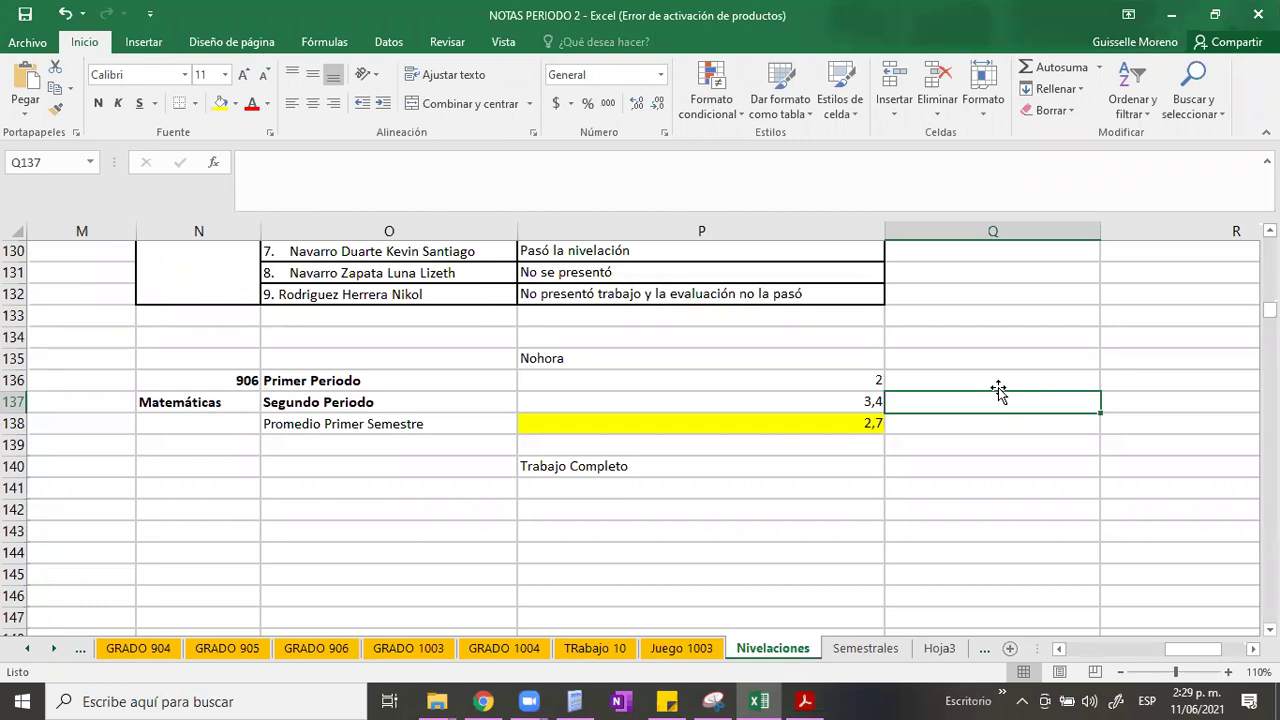
{"action": "key", "text": "Down"}
{"action": "key", "text": "Left"}
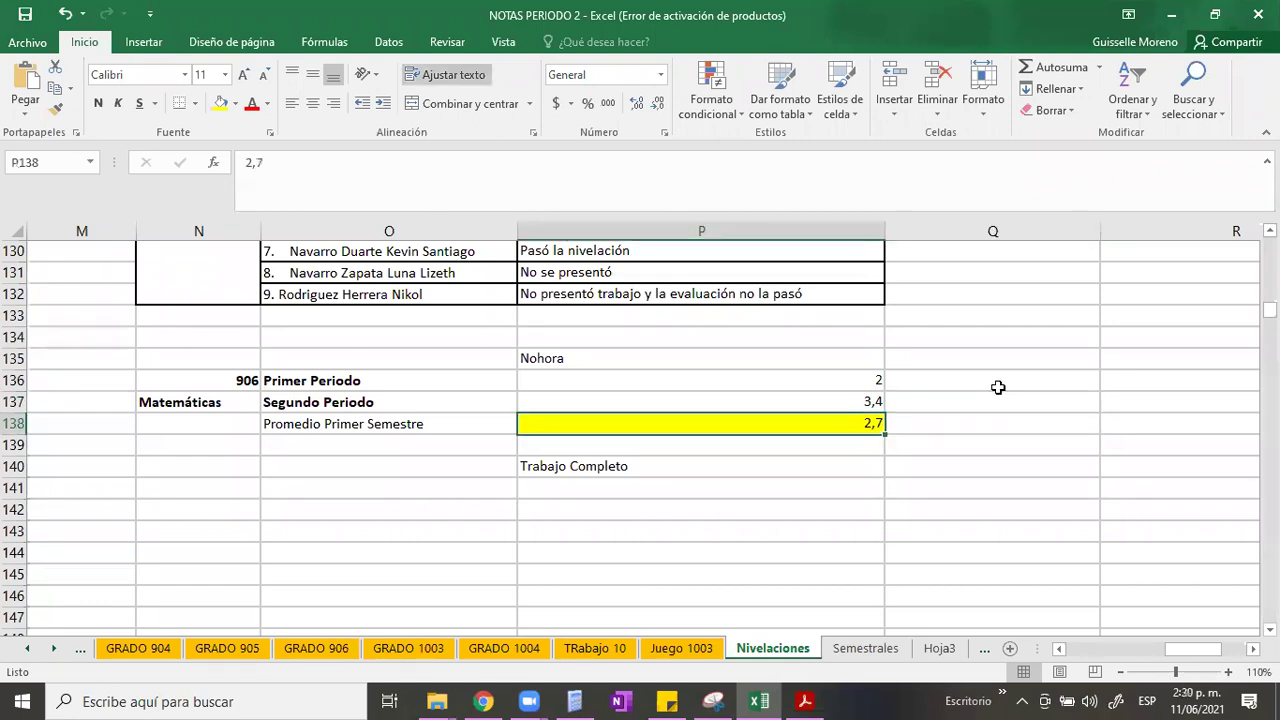
{"action": "key", "text": "Left"}
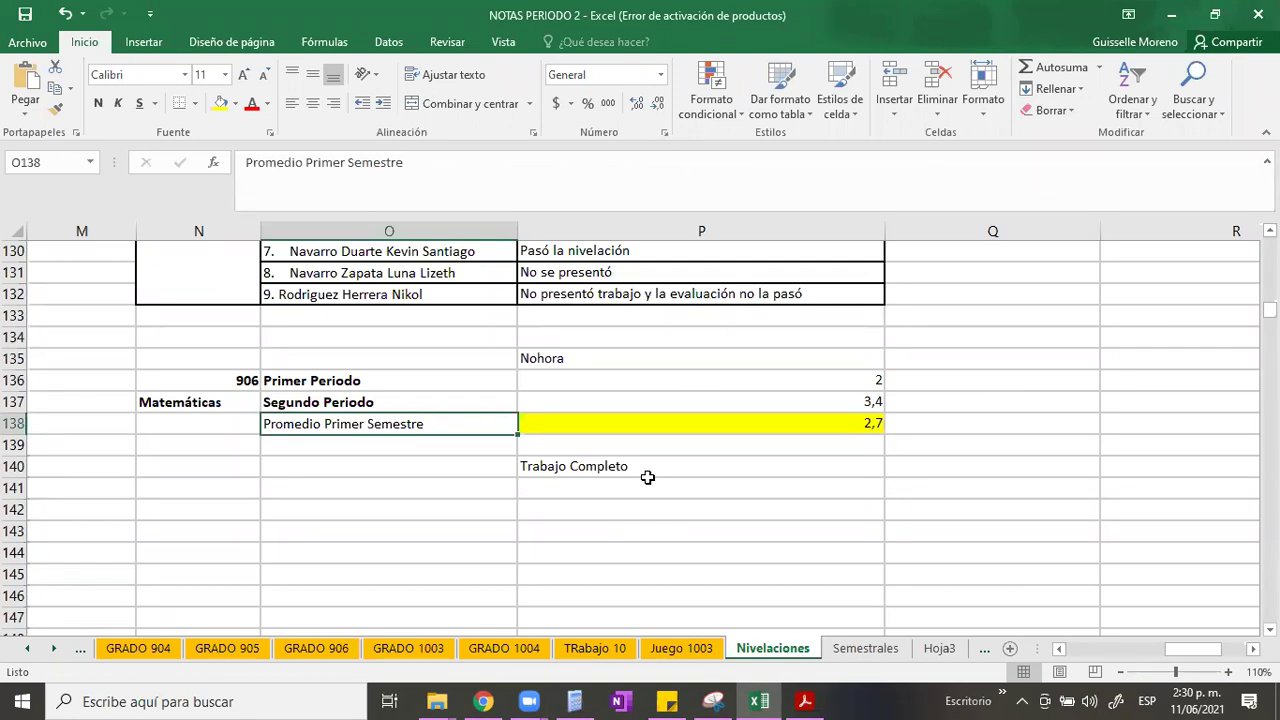
Review the Trabajo Completo entry in cell P140, below the semester average
{"action": "key", "text": "Right"}
{"action": "key", "text": "Down"}
{"action": "key", "text": "Down"}
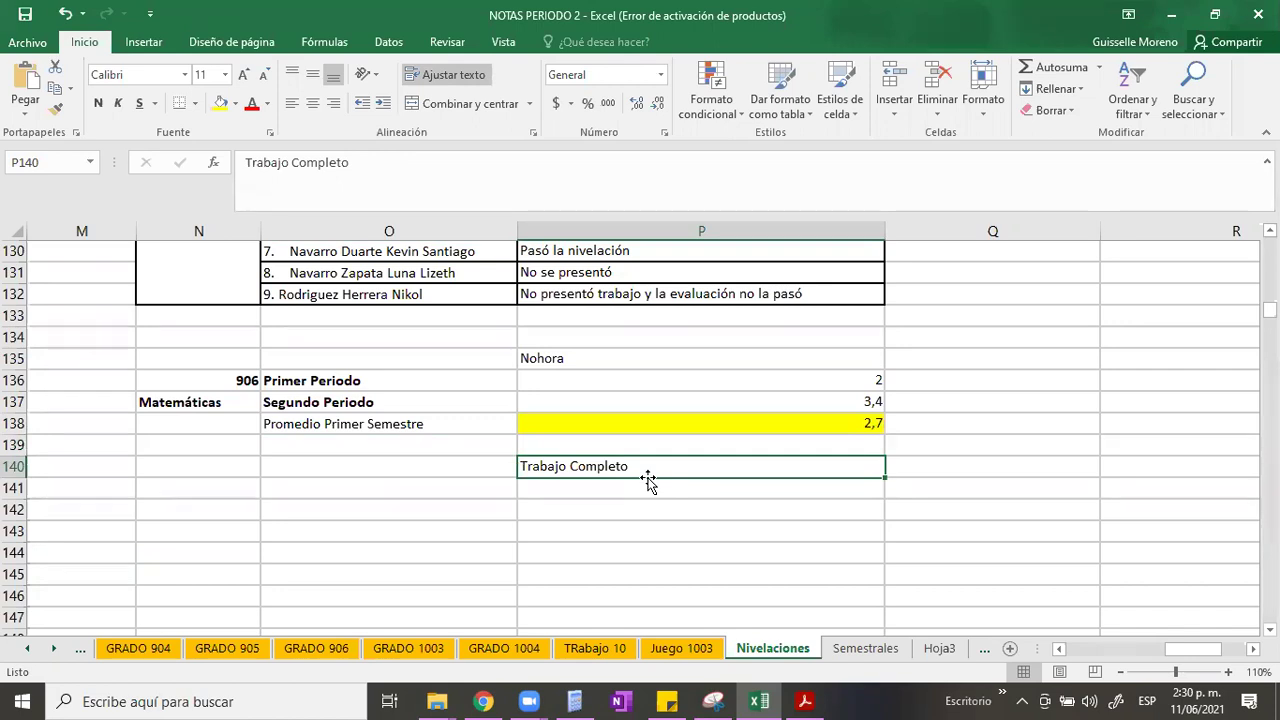
{"action": "key", "text": "Left"}
{"action": "key", "text": "Right"}
{"action": "key", "text": "Up"}
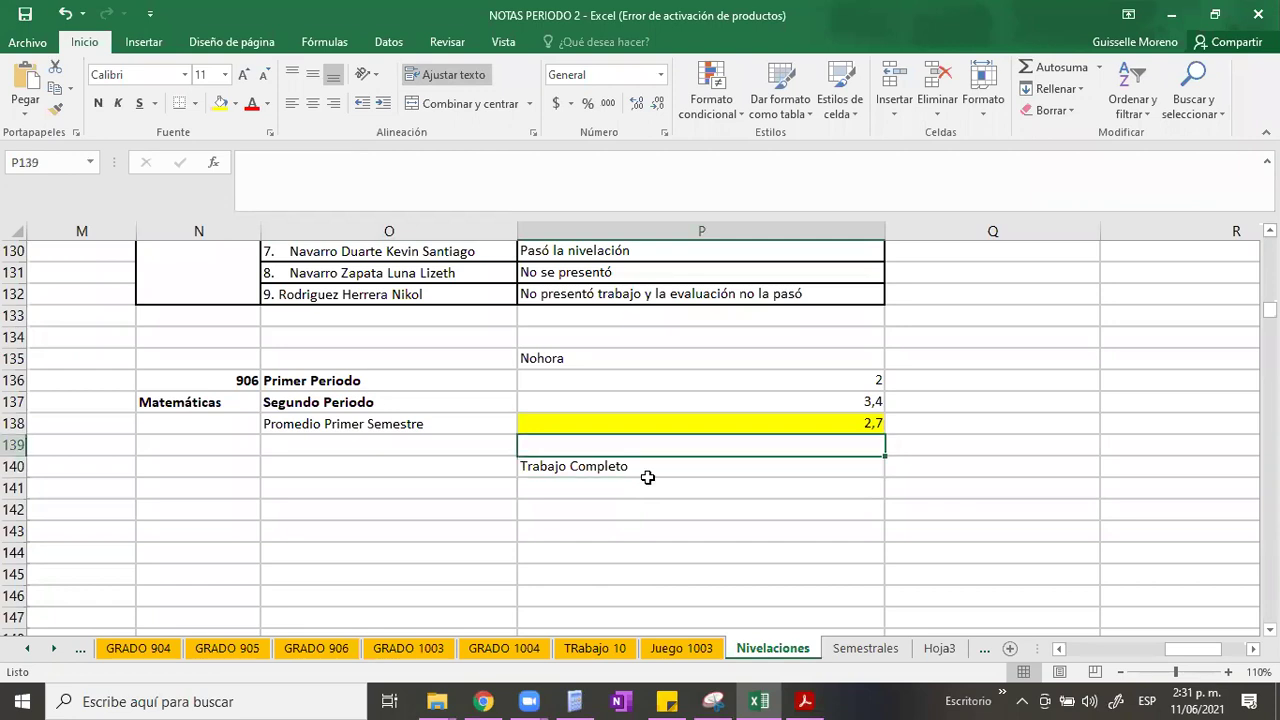
{"action": "key", "text": "Down"}
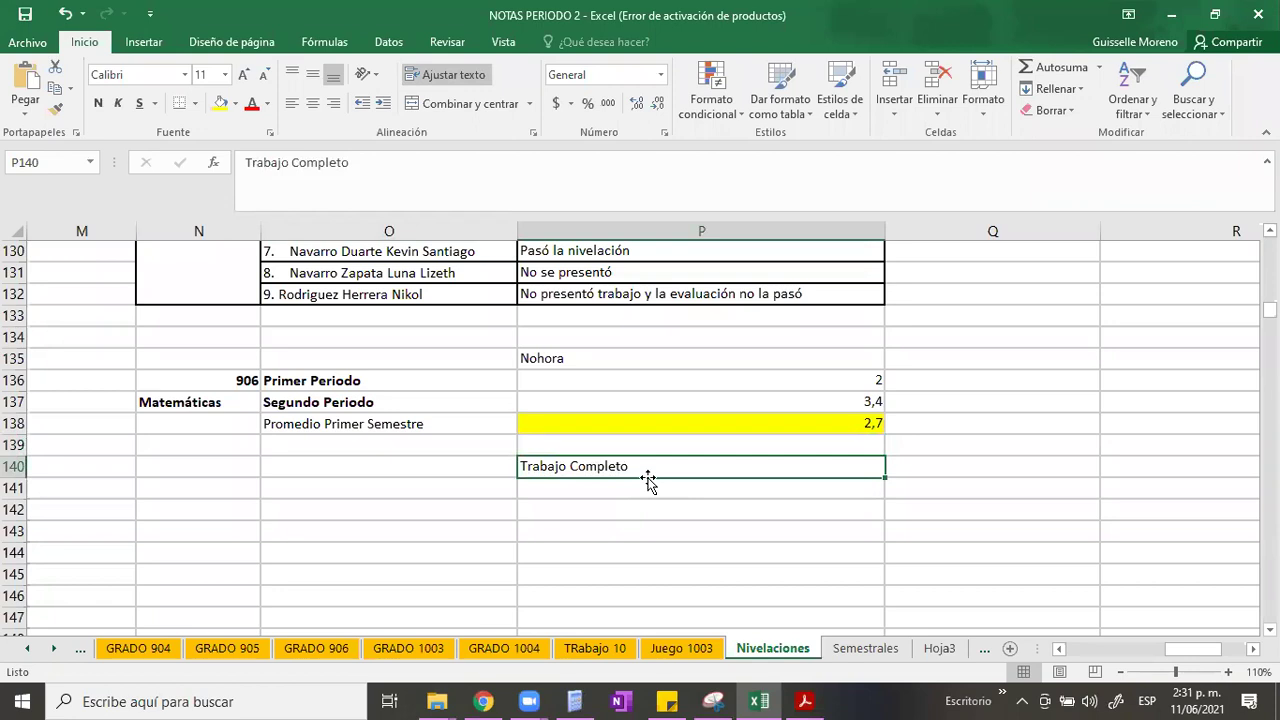
Set the Primer Periodo grade to 1, the Segundo Periodo grade to 5 and the Promedio Primer Semestre to 3
{"action": "key", "text": "Up"}
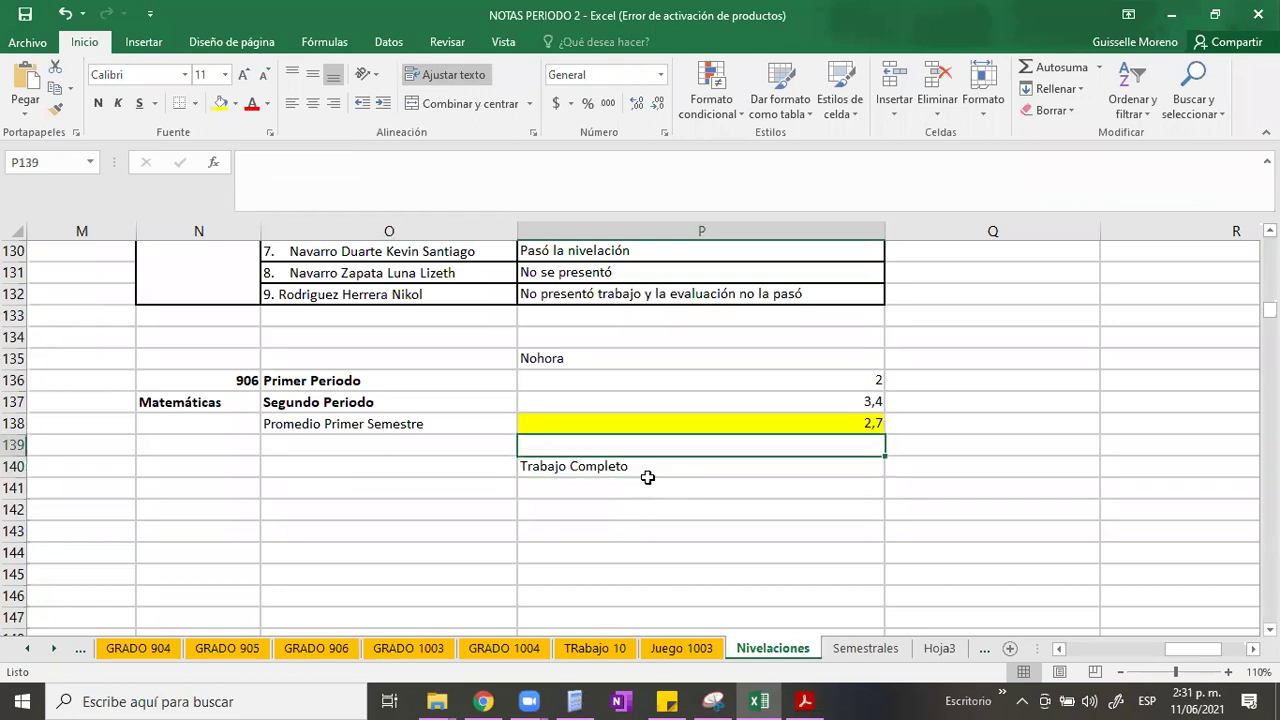
{"action": "key", "text": "Up"}
{"action": "key", "text": "Up"}
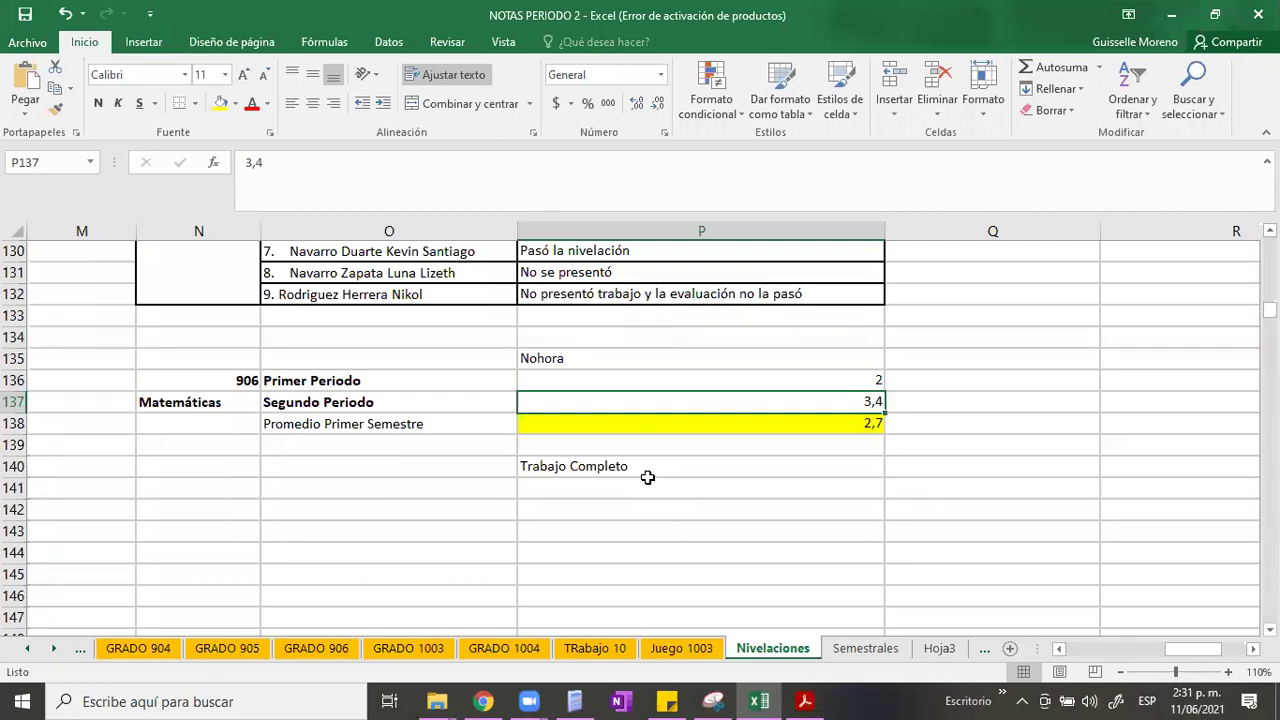
{"action": "key", "text": "Up"}
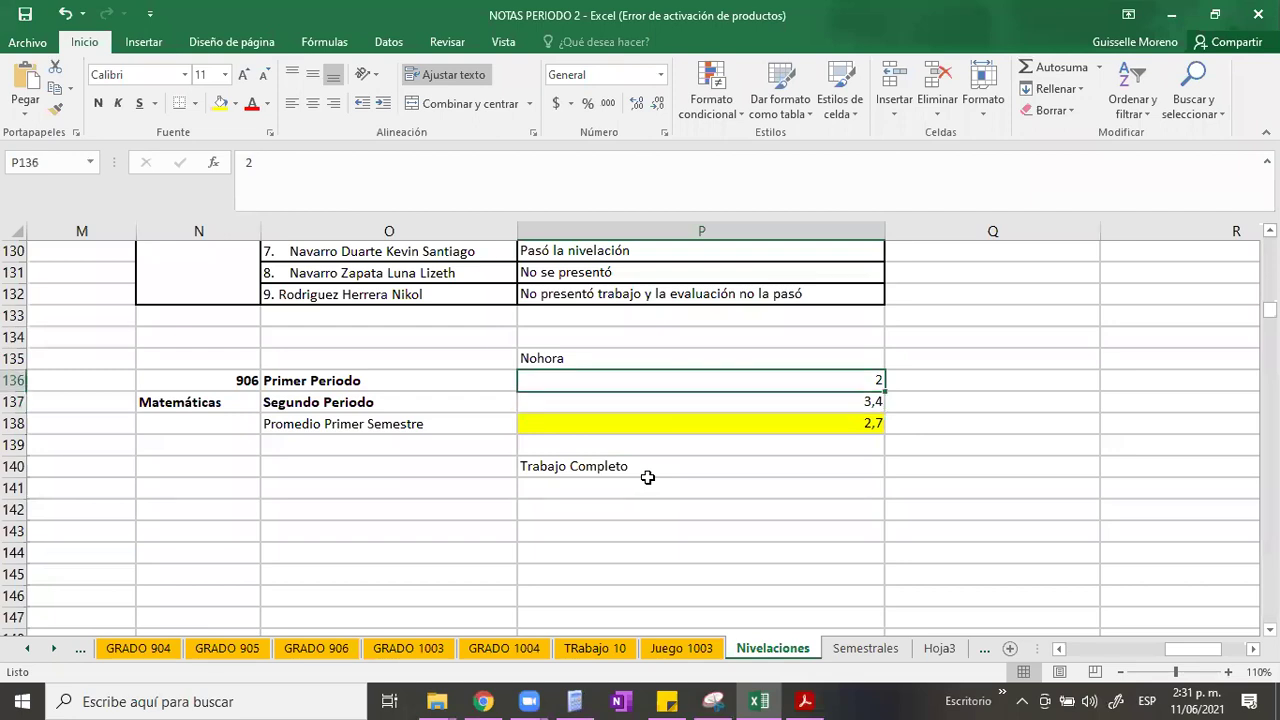
{"action": "type", "text": "1"}
{"action": "key", "text": "Return"}
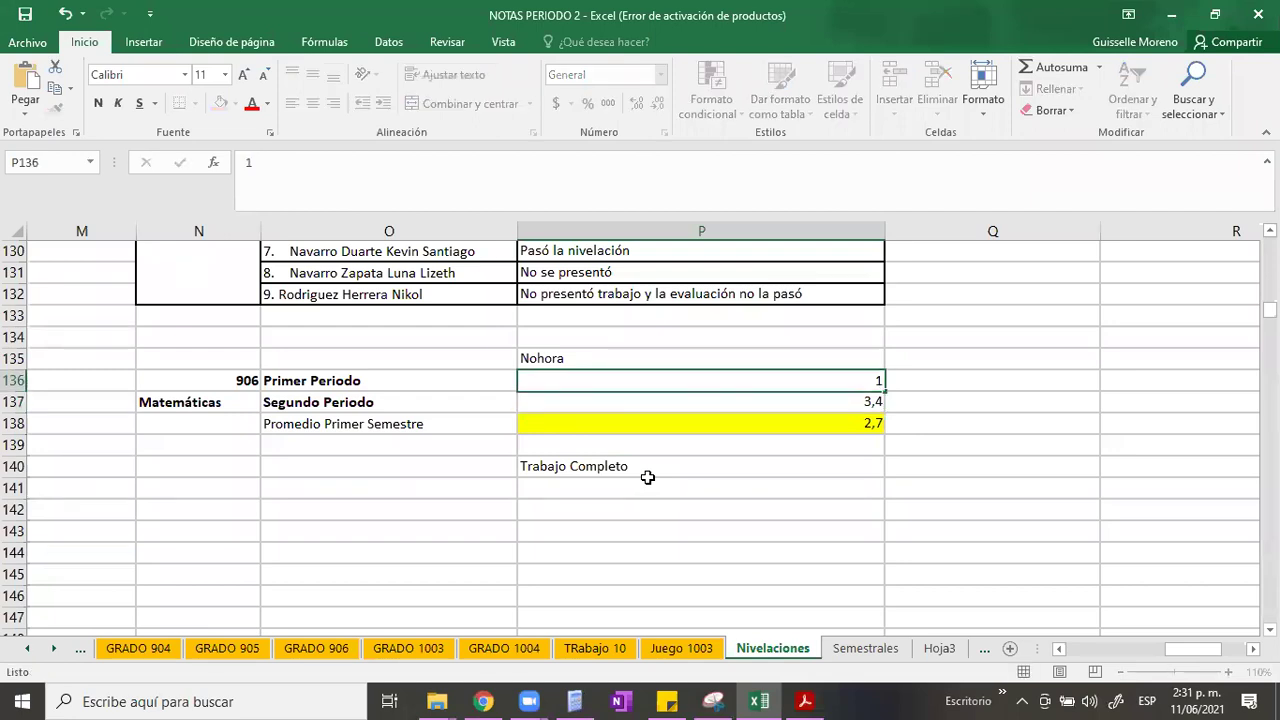
{"action": "key", "text": "F2"}
{"action": "type", "text": "5"}
{"action": "key", "text": "Return"}
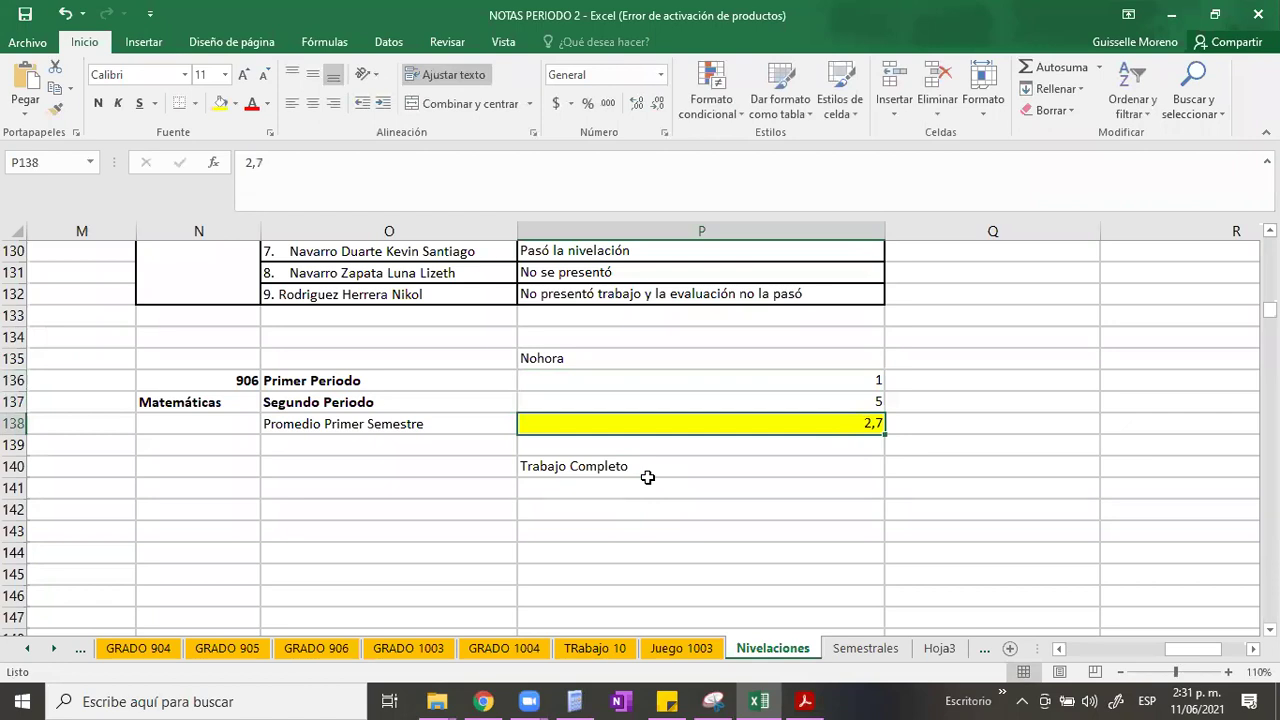
{"action": "type", "text": "3"}
{"action": "key", "text": "Return"}
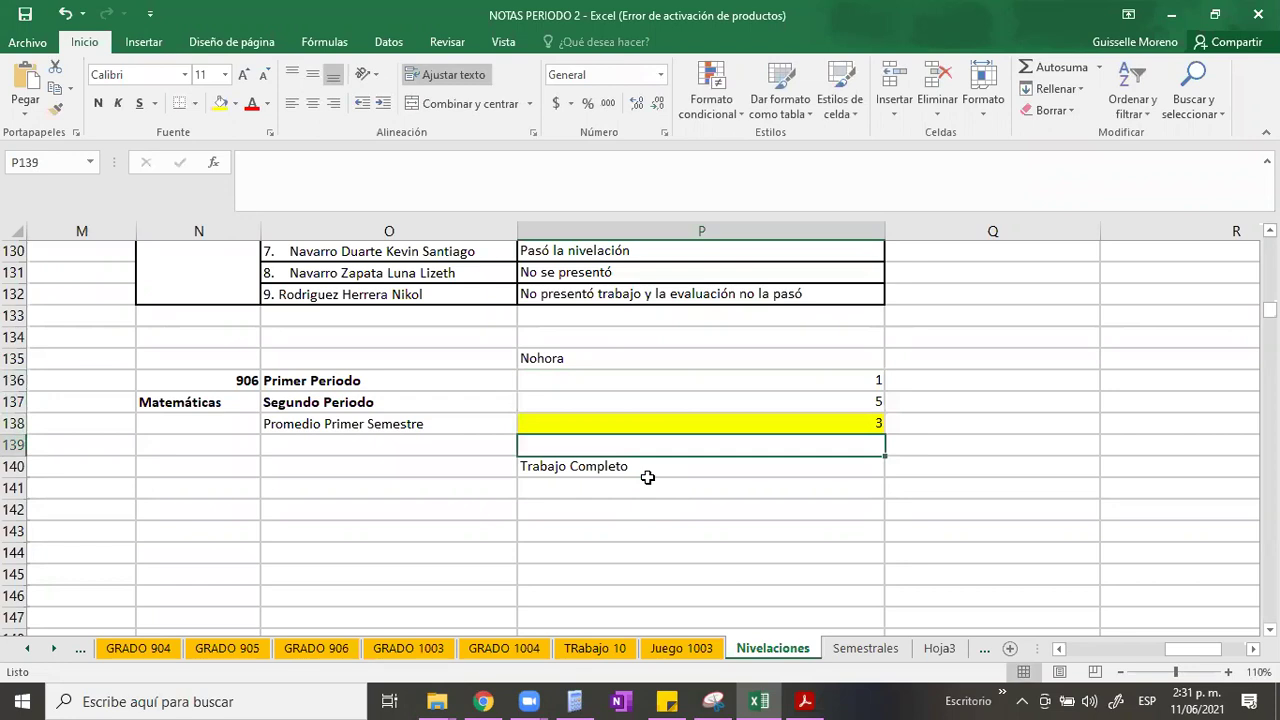
Review the trial grades in cells P136 to P138, undo their changes and return to the Trabajo Completo cell
{"action": "key", "text": "Up"}
{"action": "key", "text": "Up"}
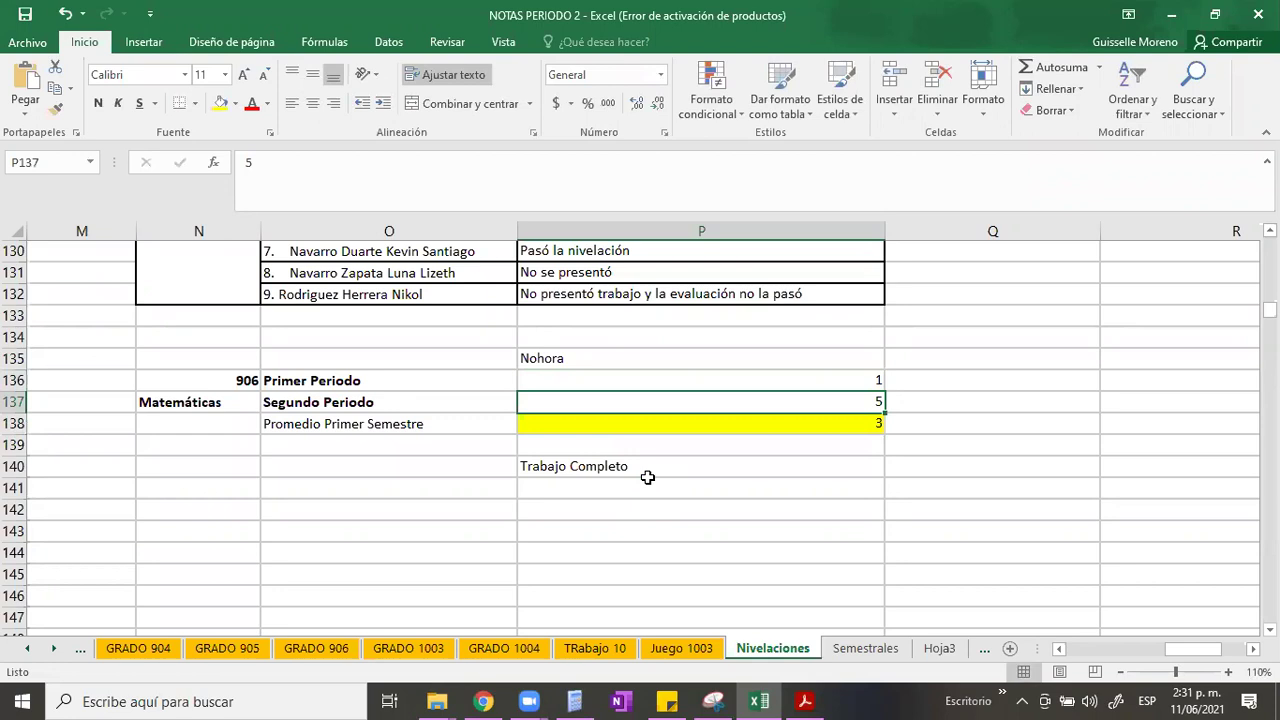
{"action": "key", "text": "Up"}
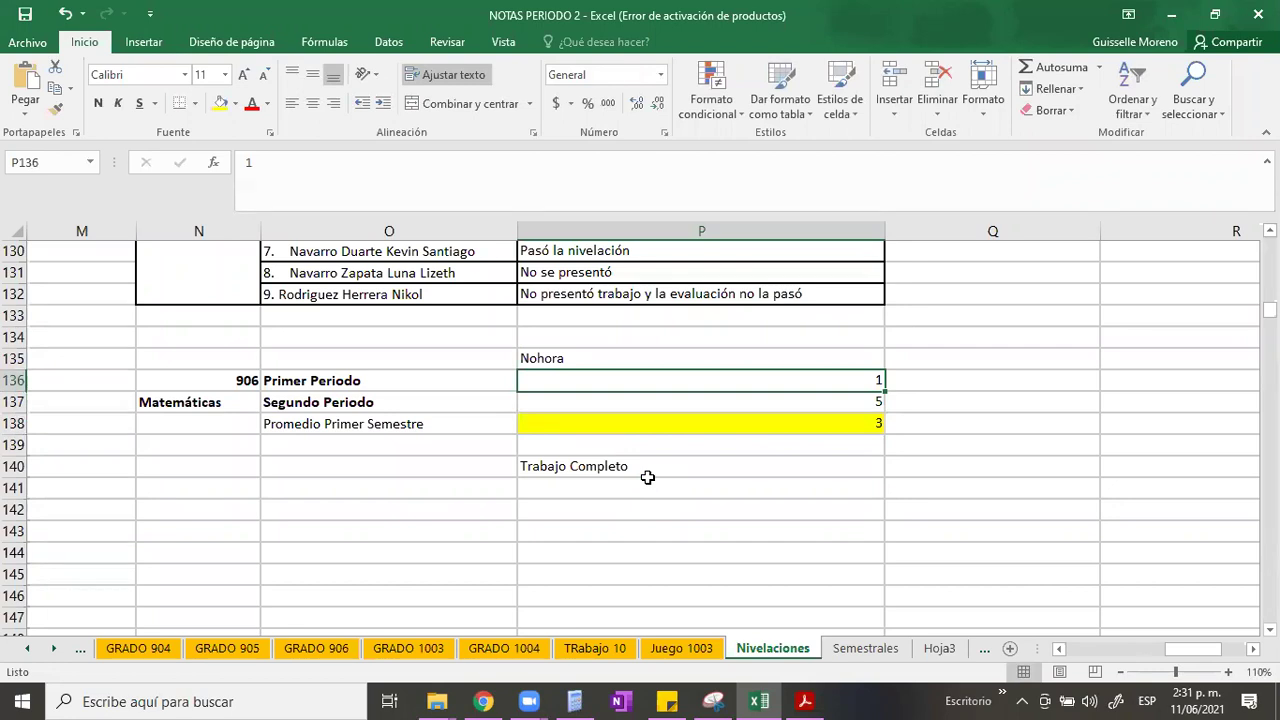
{"action": "key", "text": "Down"}
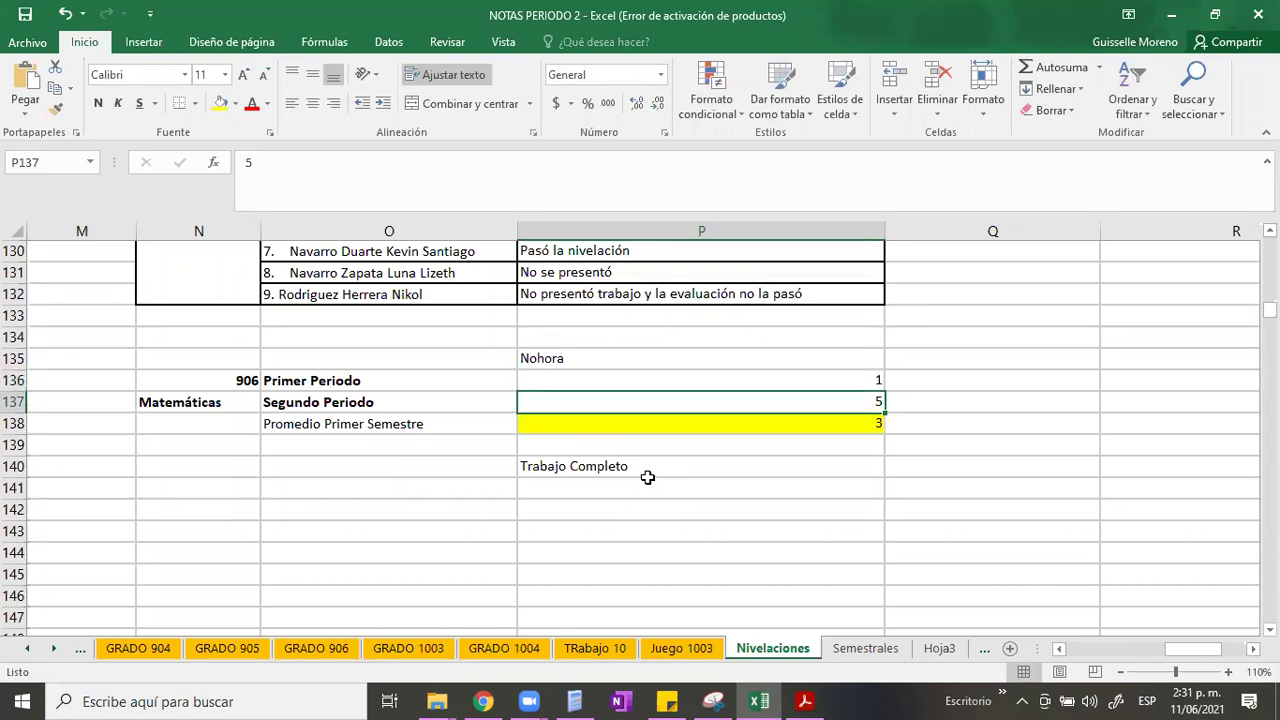
{"action": "key", "text": "Down"}
{"action": "key", "text": "ctrl+z"}
{"action": "key", "text": "Down"}
{"action": "key", "text": "Down"}
{"action": "key", "text": "Down"}
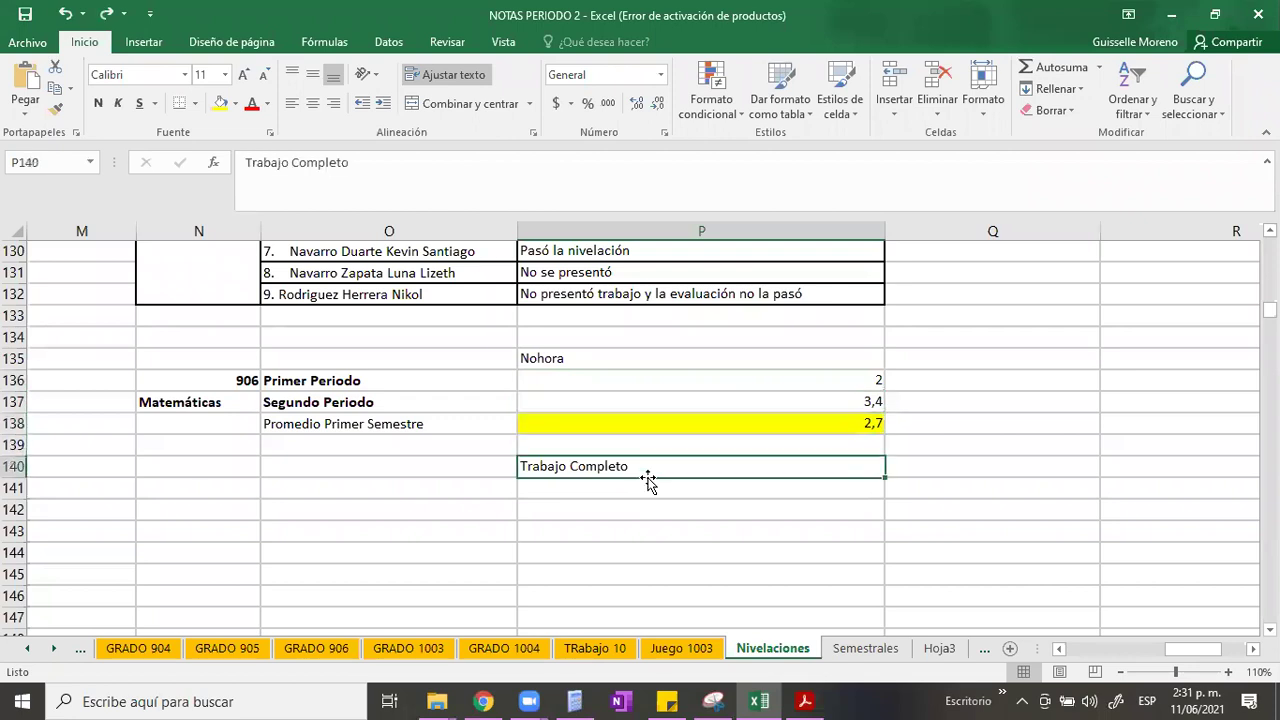
Switch to SYGESCOL in Chrome and open the group 10-03 Segundo period consolidated report as PDF, signing in with the teacher's username and password
{"action": "left_click", "coordinate": [483, 699]}
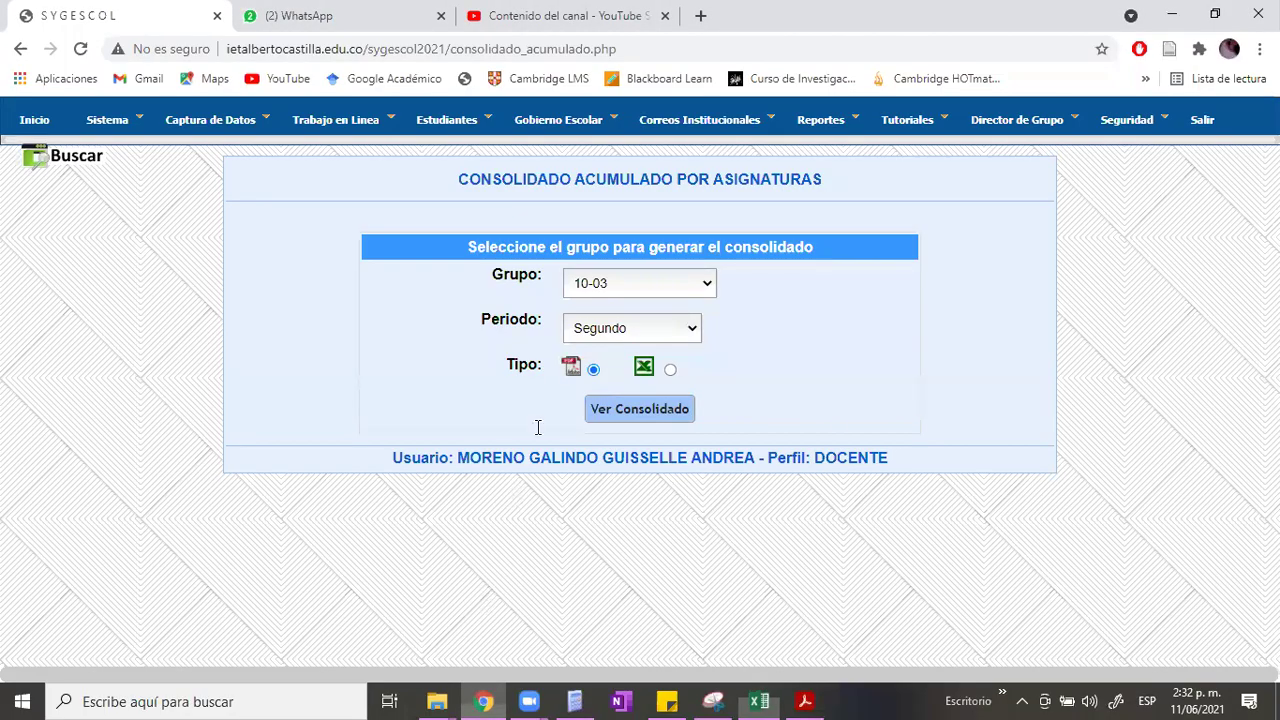
{"action": "left_click", "coordinate": [662, 416]}
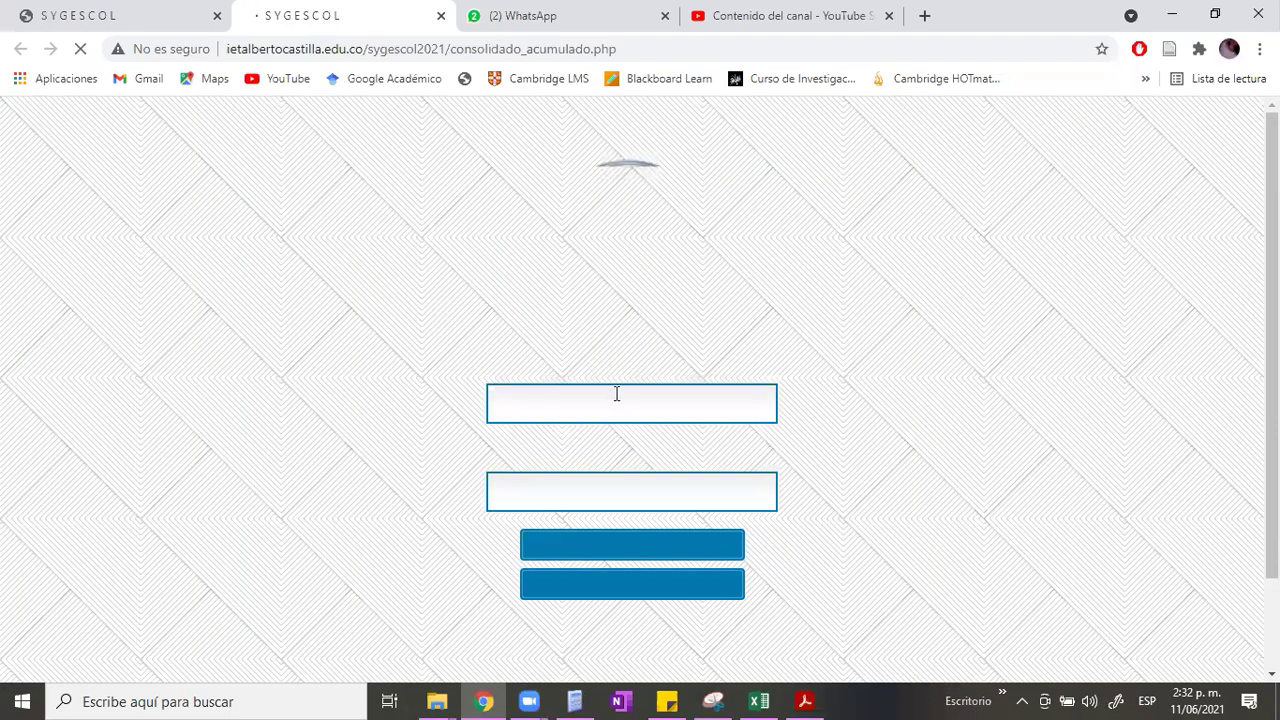
{"action": "left_click", "coordinate": [616, 394]}
{"action": "type", "text": "Moreno"}
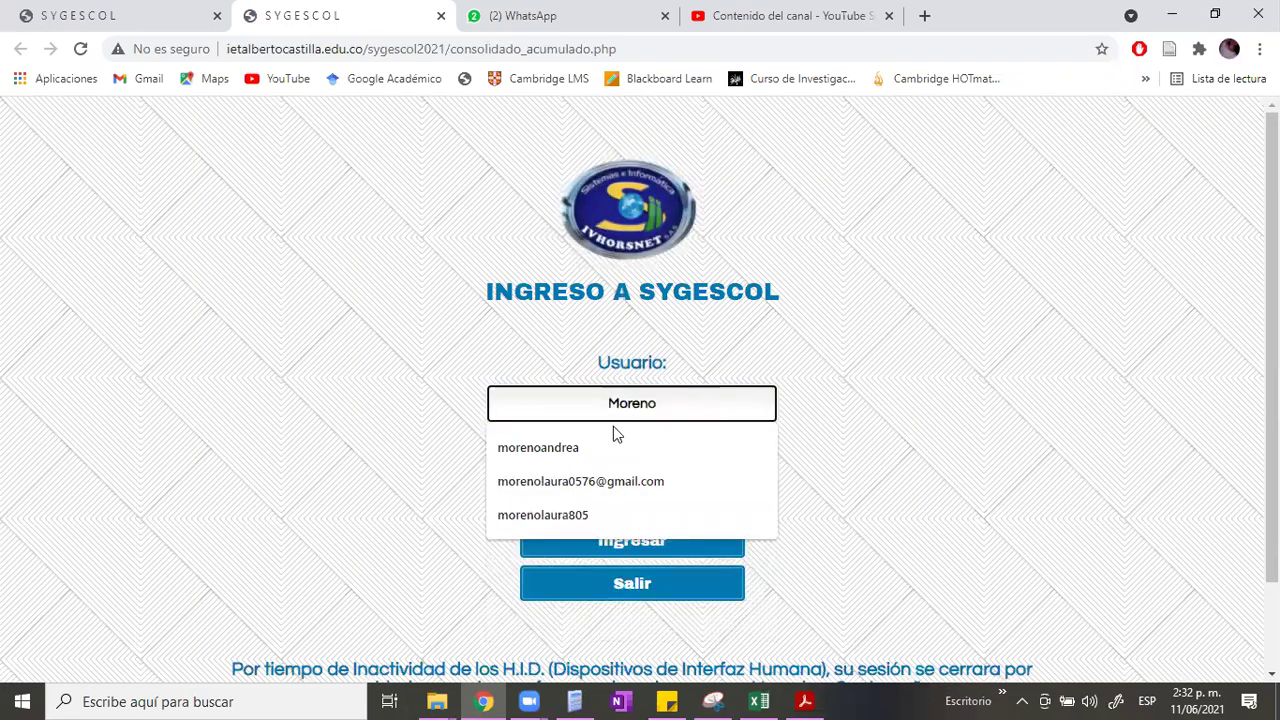
{"action": "left_click", "coordinate": [605, 452]}
{"action": "type", "text": "************"}
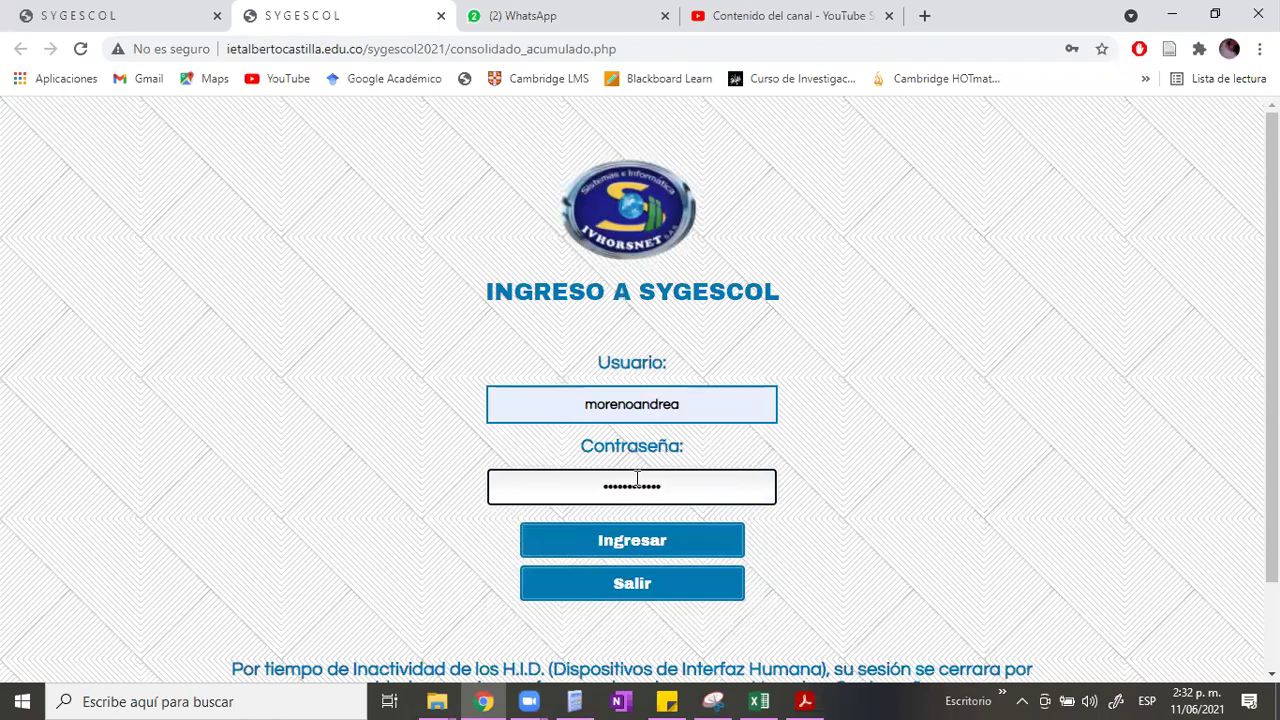
{"action": "key", "text": "Return"}
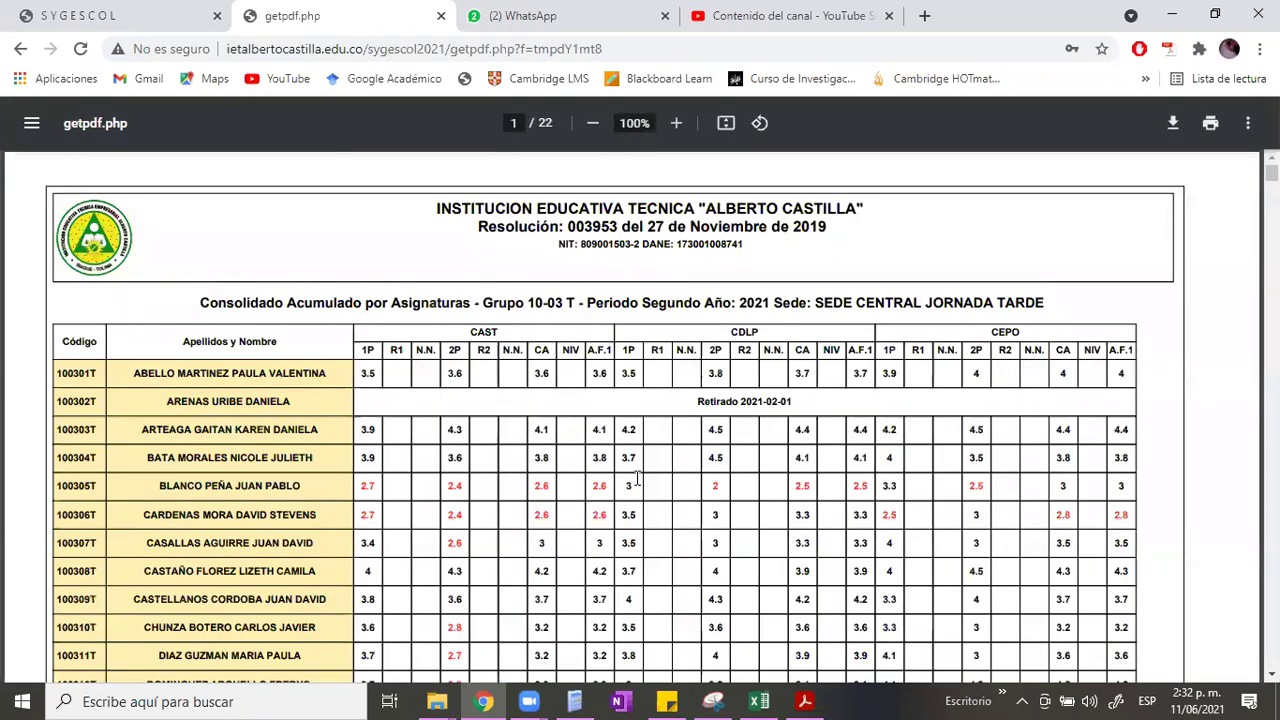
Go to page 13 of the 10-03 report, where the GEMP, ING and MAT grades start
{"action": "key", "text": "Right"}
{"action": "key", "text": "Right"}
{"action": "key", "text": "Right"}
{"action": "key", "text": "Right"}
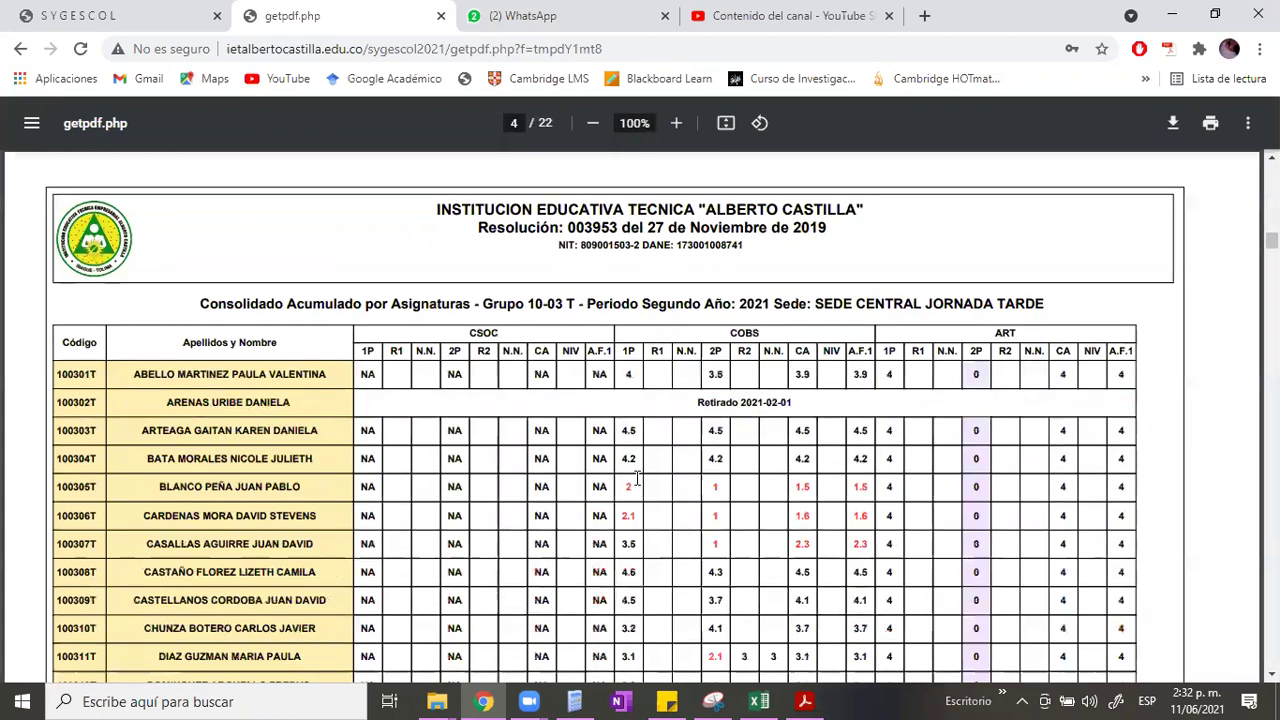
{"action": "key", "text": "Right"}
{"action": "key", "text": "Right"}
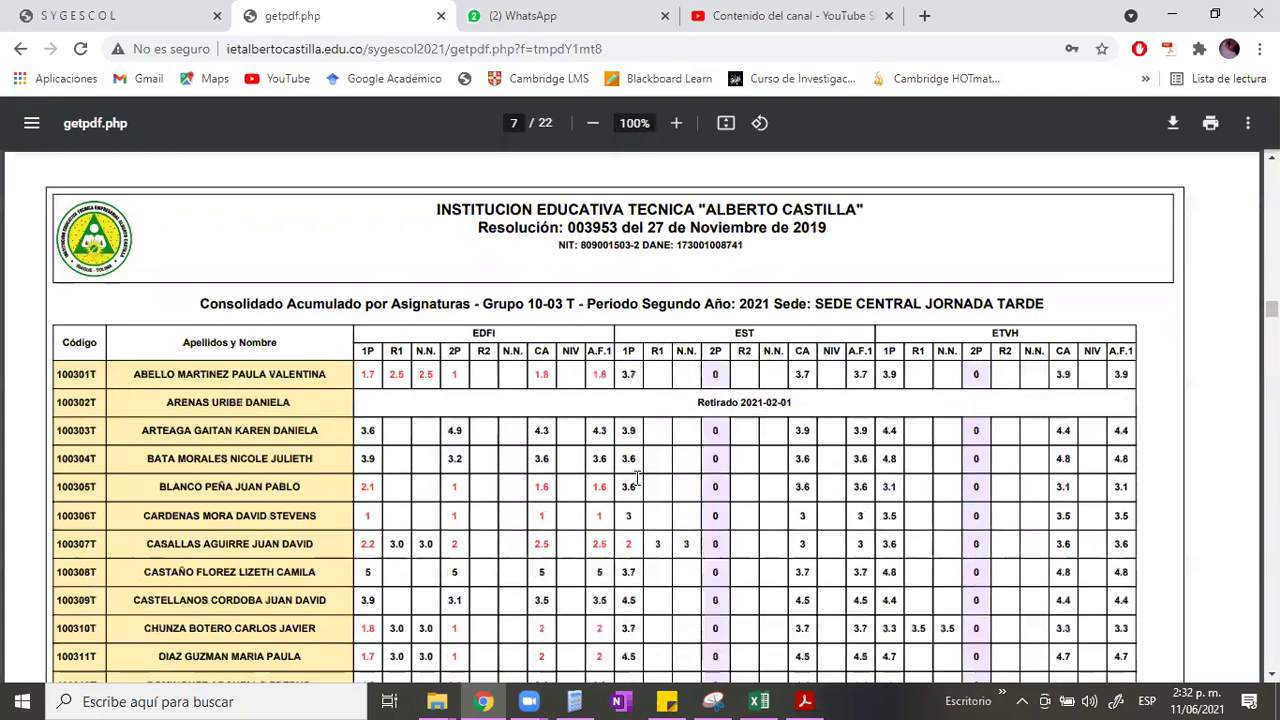
{"action": "key", "text": "Right"}
{"action": "key", "text": "Right"}
{"action": "key", "text": "Right"}
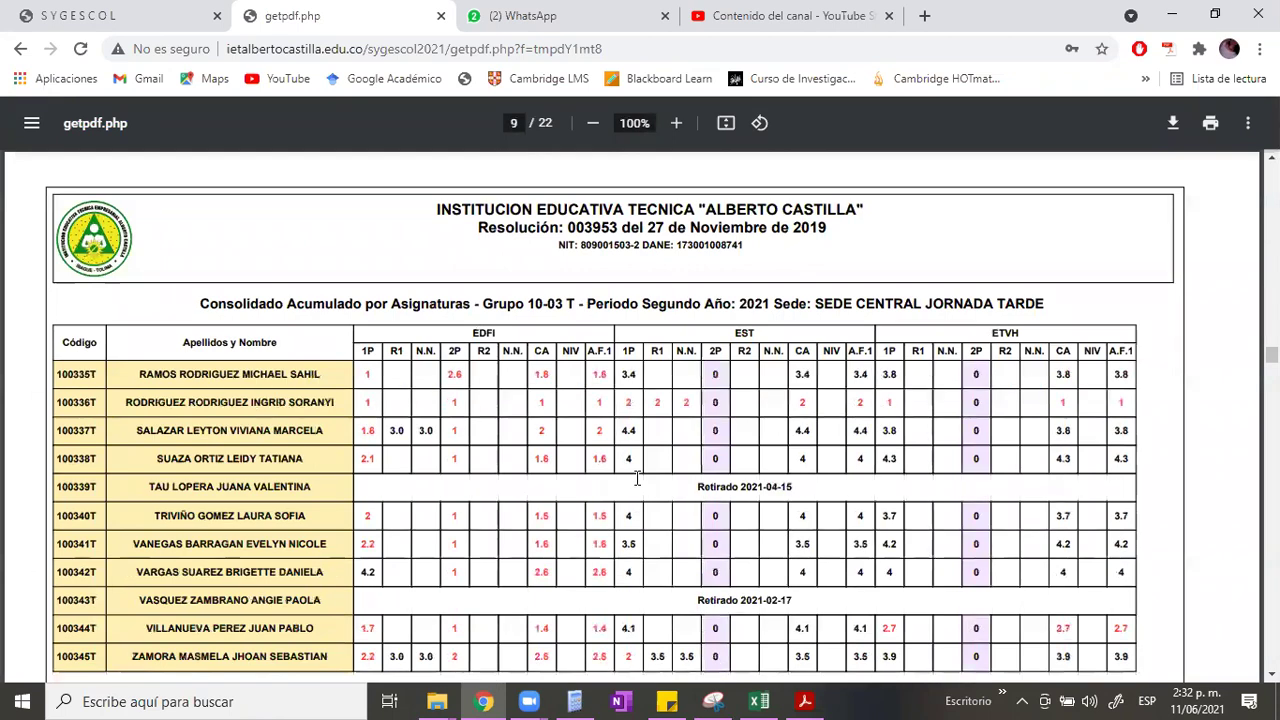
{"action": "key", "text": "Right"}
{"action": "key", "text": "Right"}
{"action": "key", "text": "Right"}
{"action": "key", "text": "Right"}
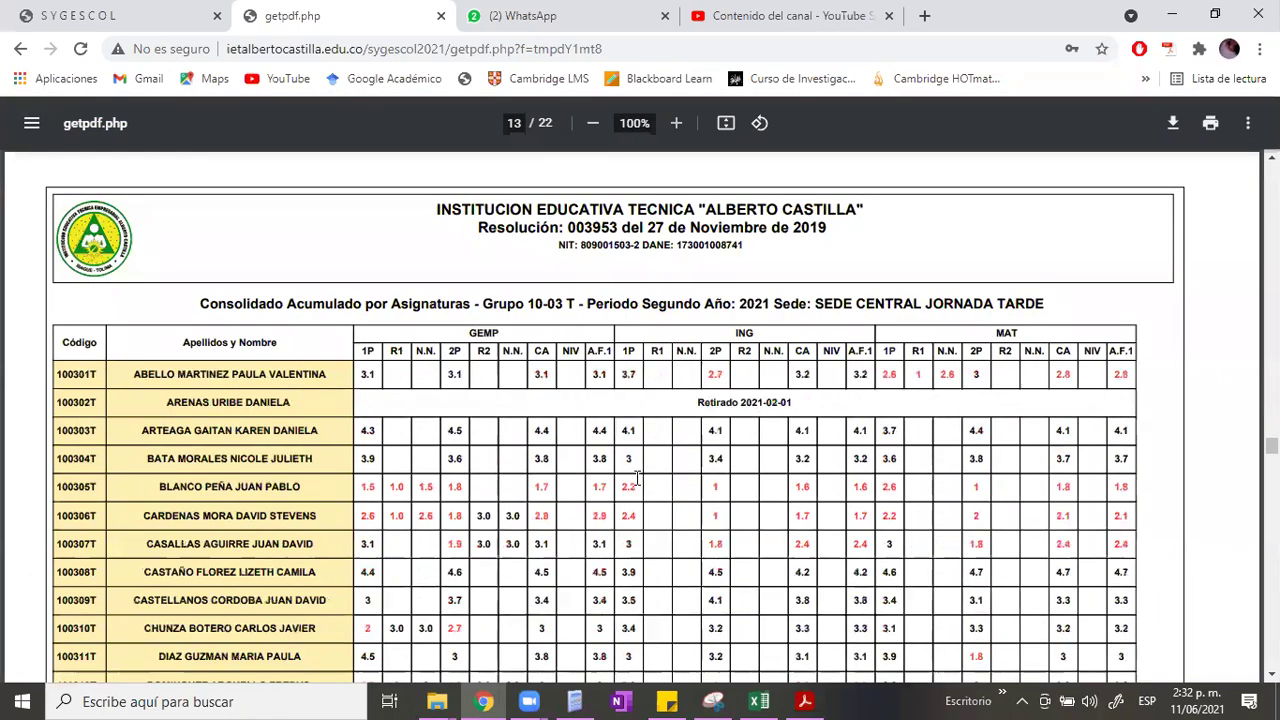
{"action": "key", "text": "Left"}
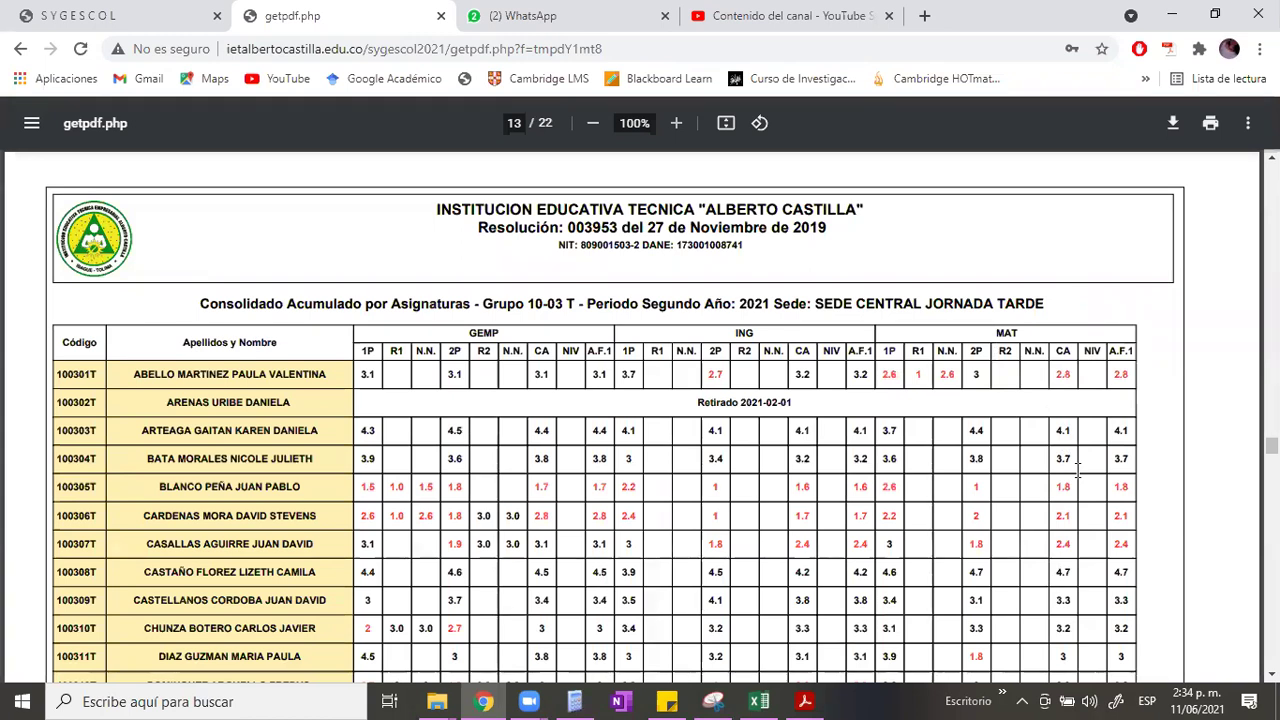
Review the MAT accumulated grades in the CA column for all 10-03 students on pages 13 to 15
{"action": "scroll", "coordinate": [1078, 468], "scroll_direction": "down", "scroll_amount": 1}
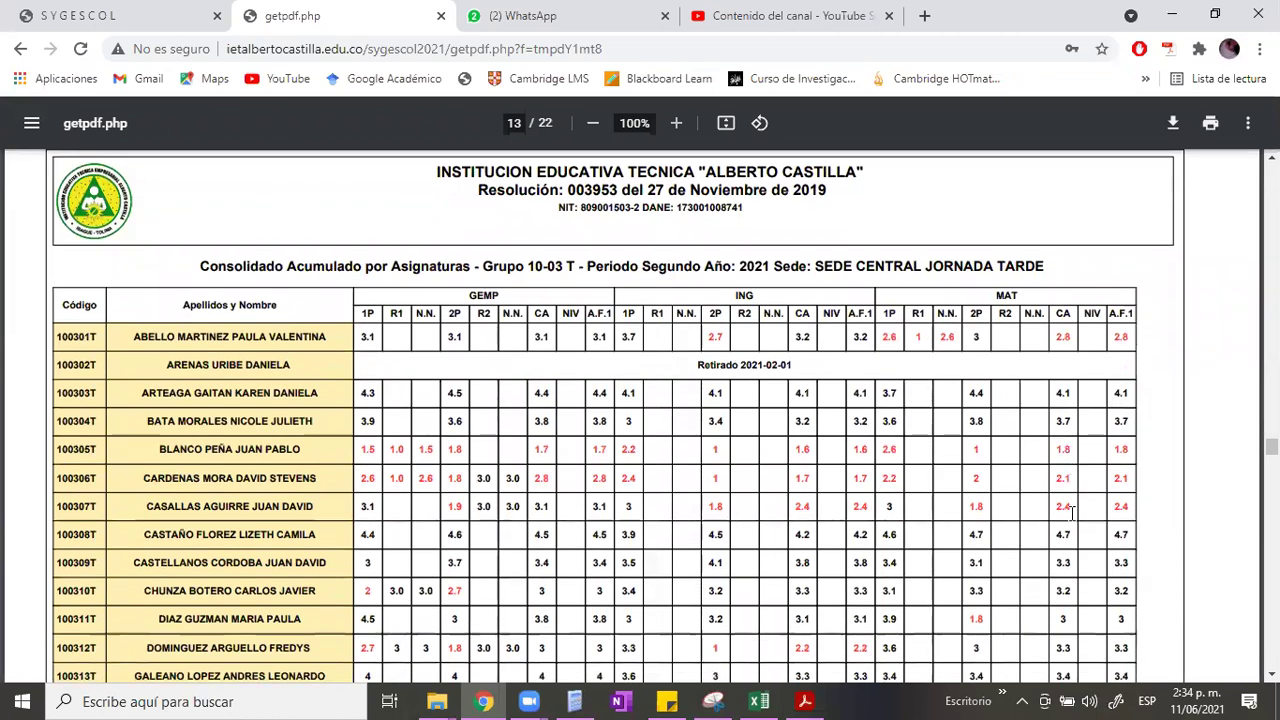
{"action": "scroll", "coordinate": [1071, 512], "scroll_direction": "down", "scroll_amount": 5}
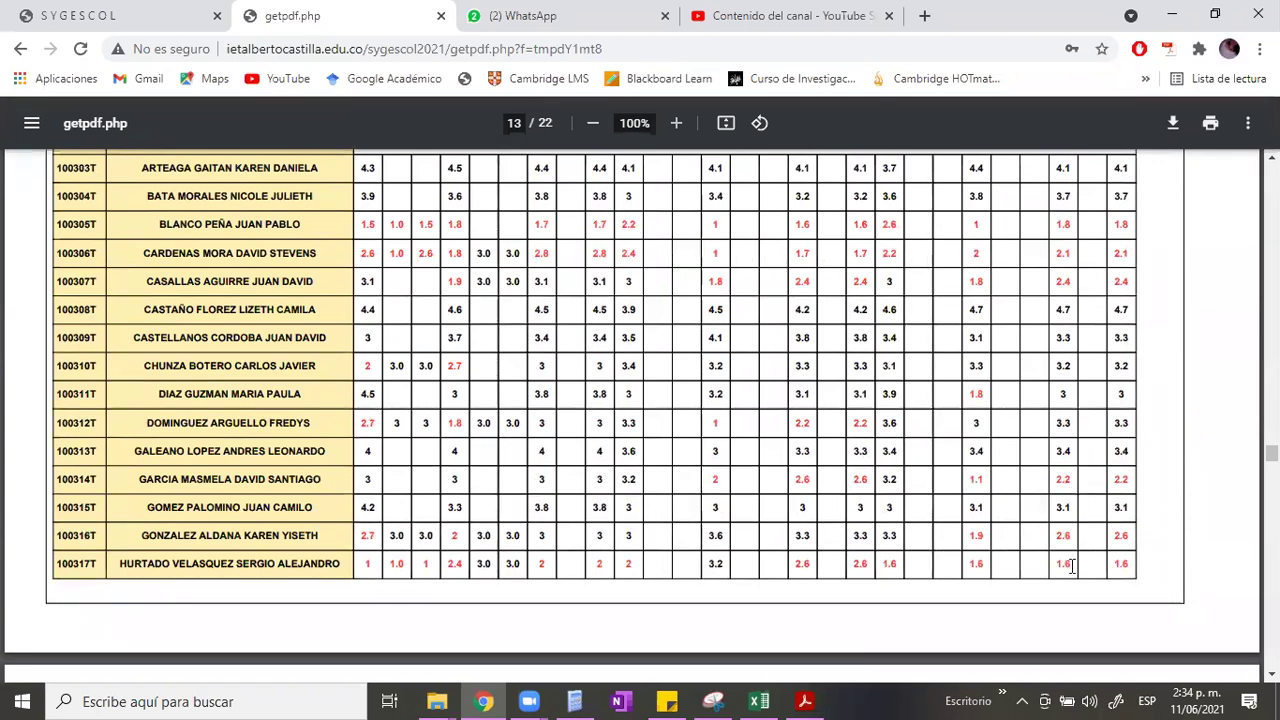
{"action": "scroll", "coordinate": [1071, 566], "scroll_direction": "down", "scroll_amount": 3}
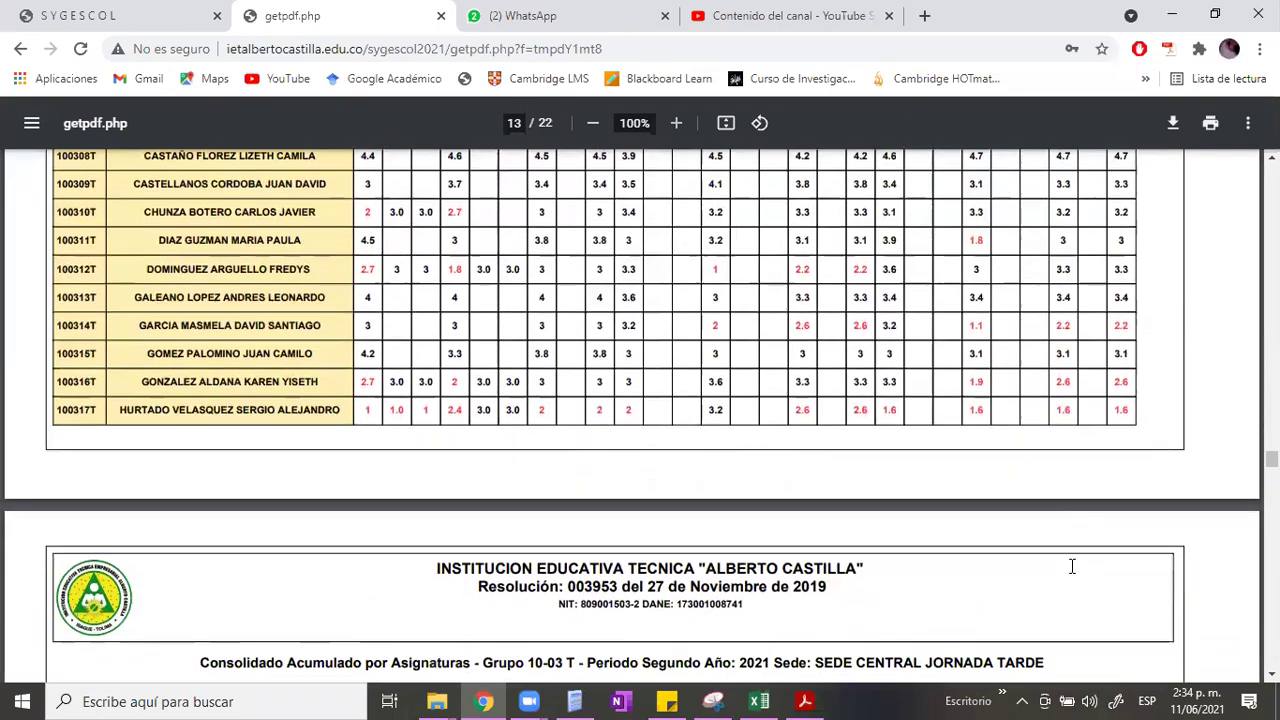
{"action": "scroll", "coordinate": [1071, 566], "scroll_direction": "down", "scroll_amount": 1}
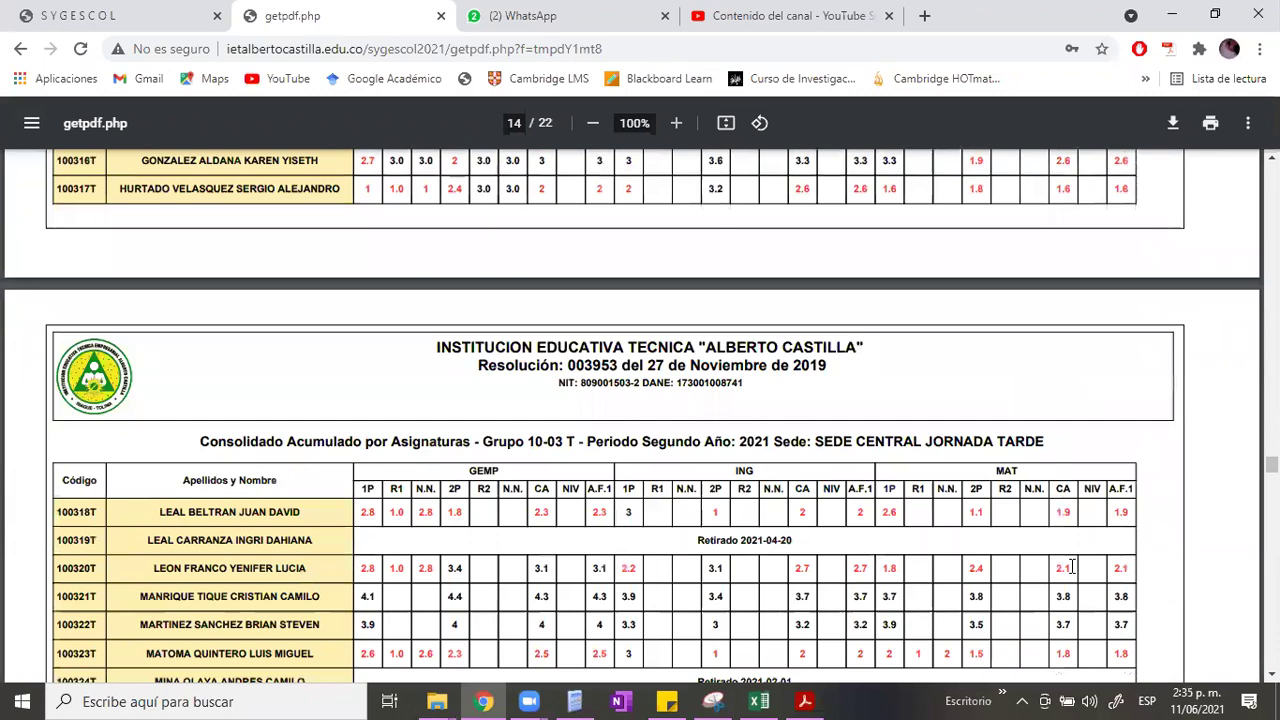
{"action": "scroll", "coordinate": [1071, 566], "scroll_direction": "down", "scroll_amount": 1}
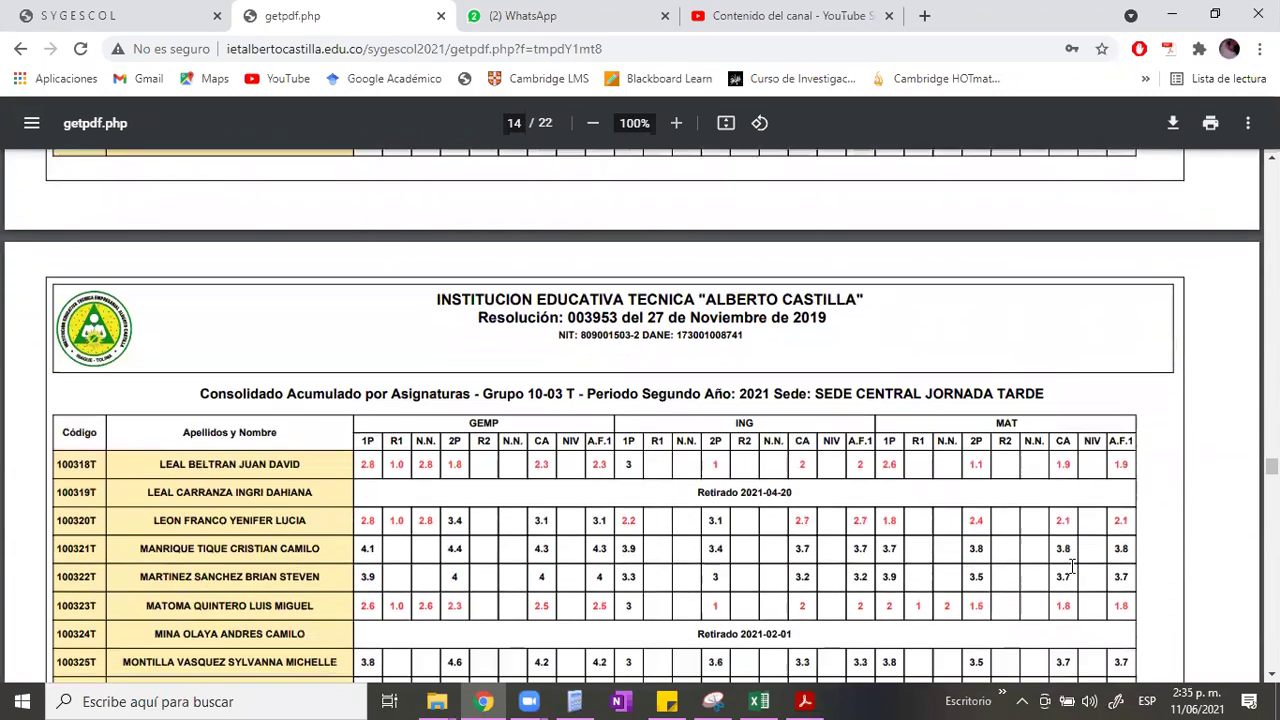
{"action": "scroll", "coordinate": [1071, 566], "scroll_direction": "down", "scroll_amount": 1}
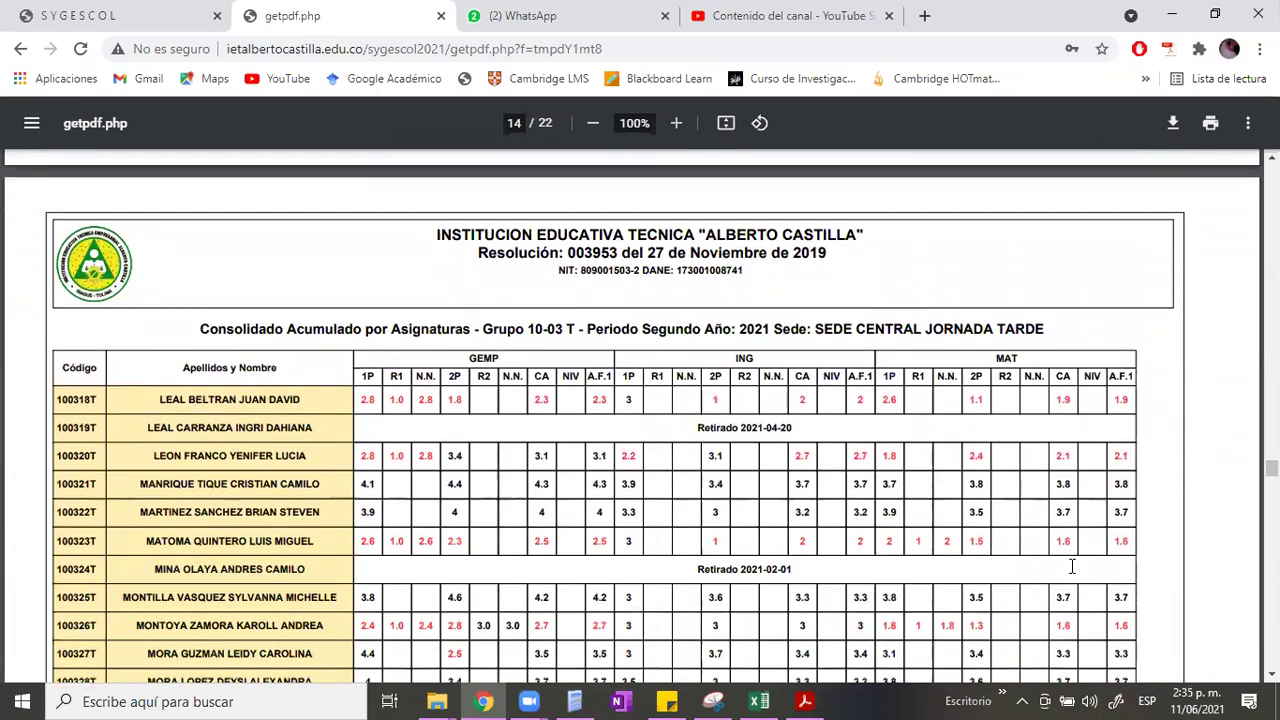
{"action": "scroll", "coordinate": [1071, 566], "scroll_direction": "down", "scroll_amount": 1}
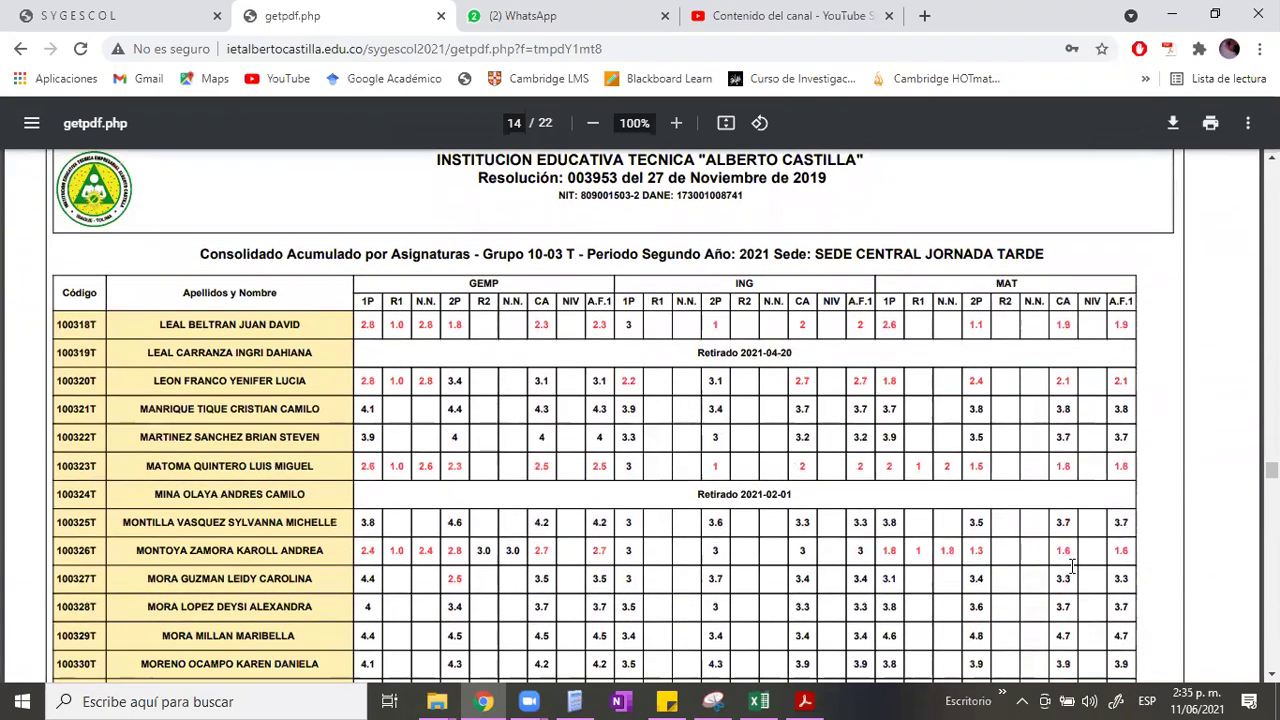
{"action": "scroll", "coordinate": [1071, 566], "scroll_direction": "down", "scroll_amount": 3}
{"action": "scroll", "coordinate": [1071, 566], "scroll_direction": "down", "scroll_amount": 1}
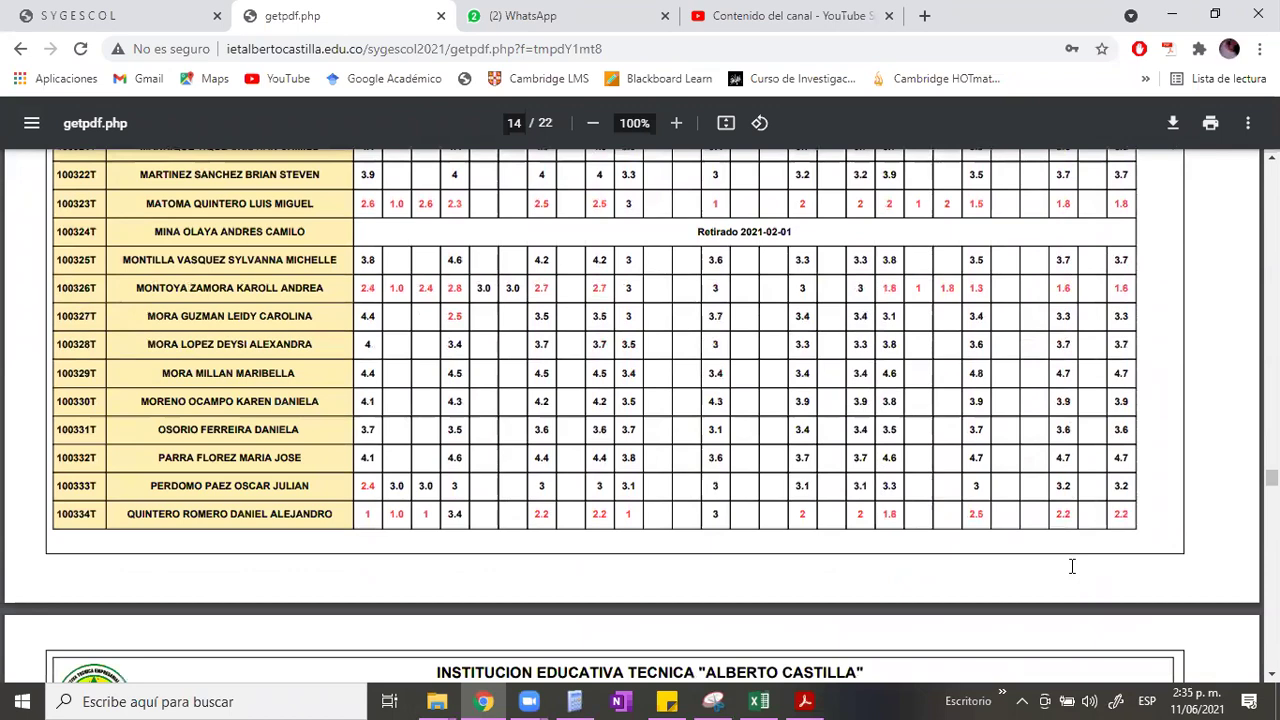
{"action": "scroll", "coordinate": [1071, 566], "scroll_direction": "down", "scroll_amount": 5}
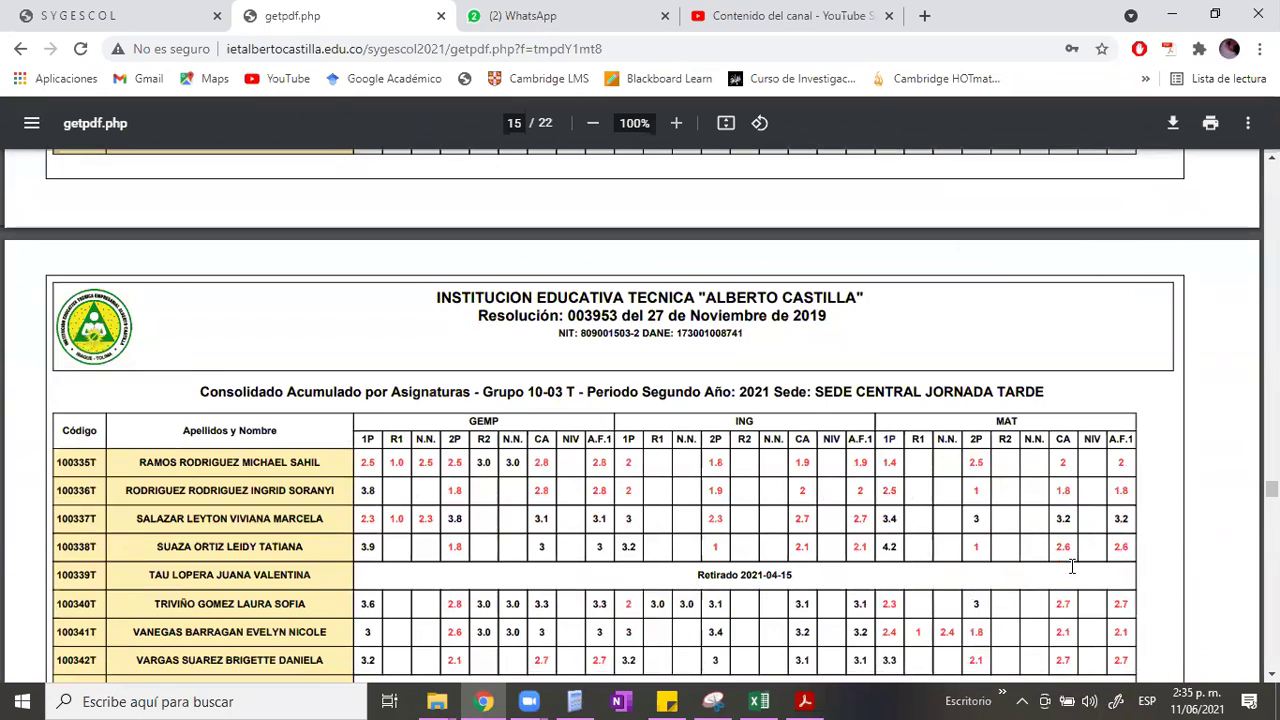
{"action": "scroll", "coordinate": [1071, 566], "scroll_direction": "down", "scroll_amount": 1}
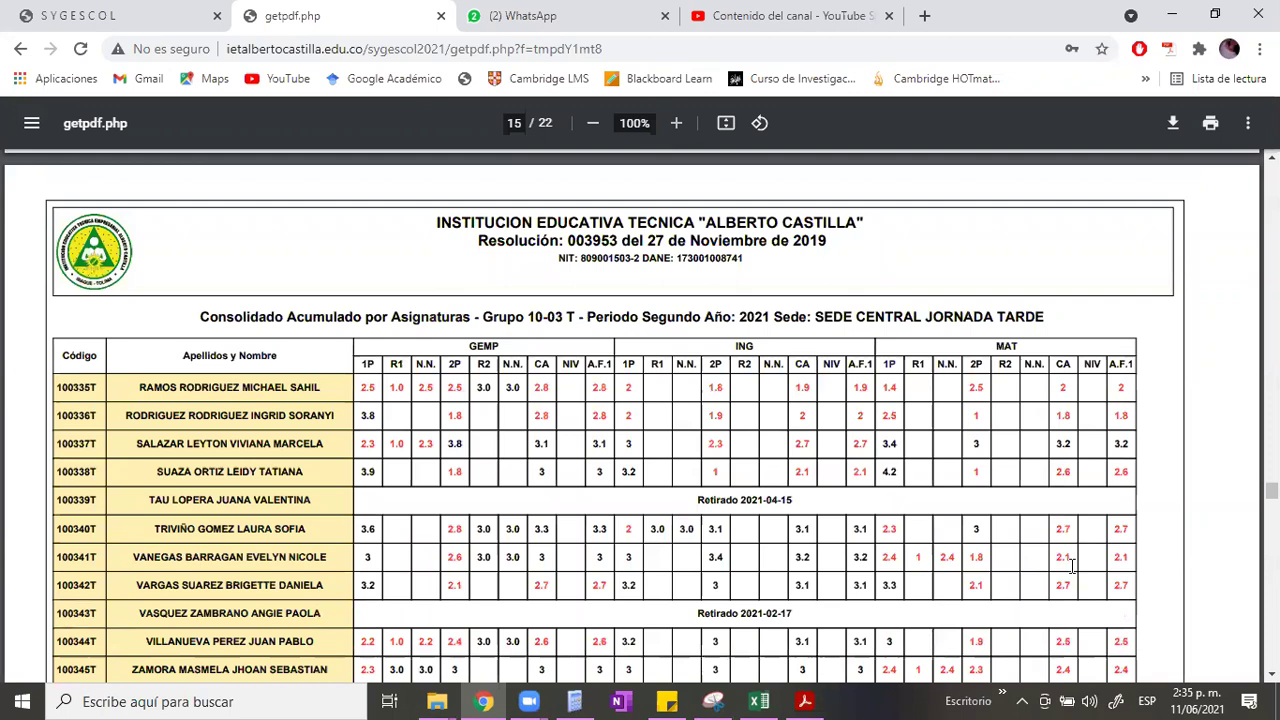
{"action": "scroll", "coordinate": [1071, 566], "scroll_direction": "down", "scroll_amount": 1}
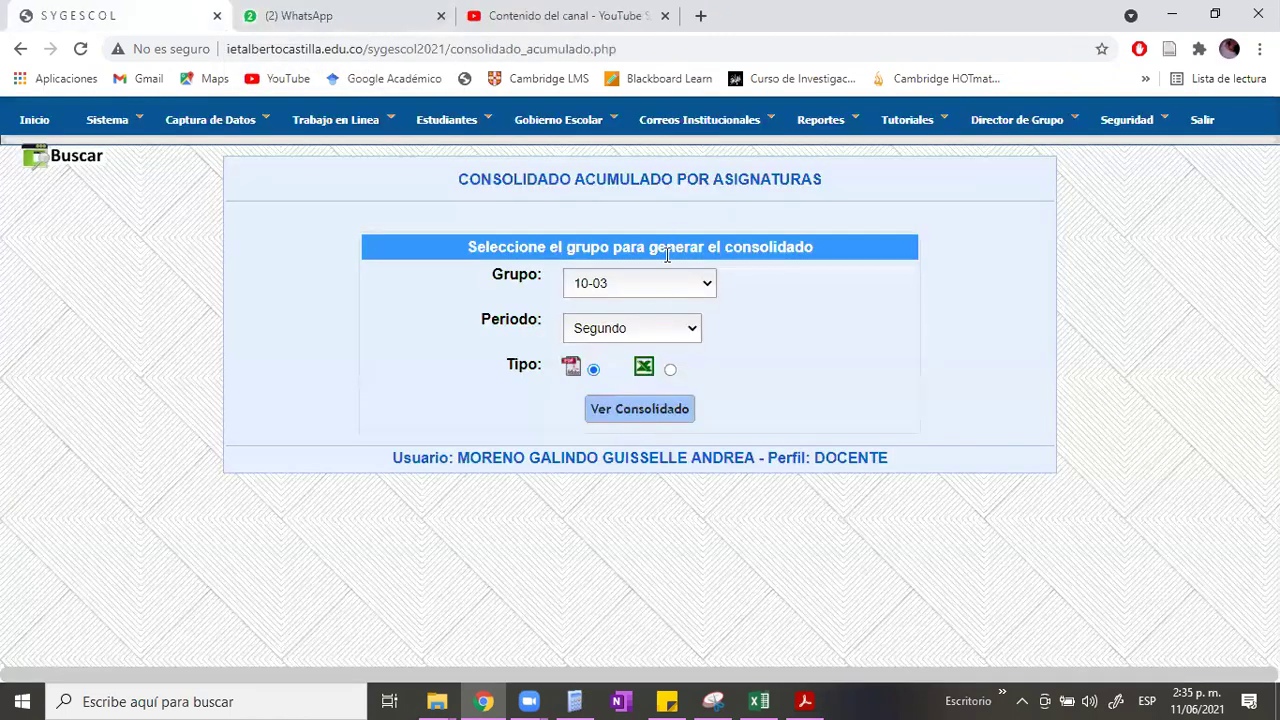
Generate the consolidated report by subject for group 10-04, period Segundo, in PDF format
{"action": "left_click", "coordinate": [655, 288]}
{"action": "scroll", "coordinate": [712, 574], "scroll_direction": "down", "scroll_amount": 2}
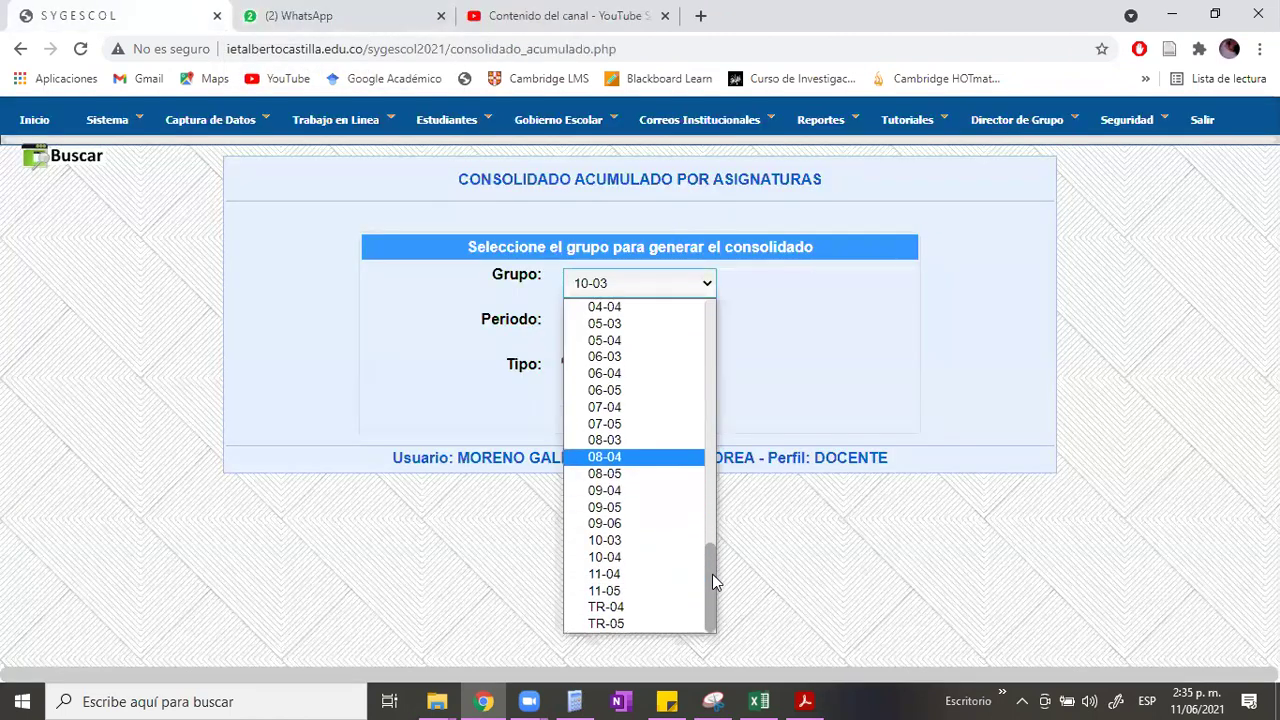
{"action": "left_click", "coordinate": [615, 566]}
{"action": "left_click", "coordinate": [600, 332]}
{"action": "left_click", "coordinate": [612, 388]}
{"action": "left_click", "coordinate": [630, 412]}
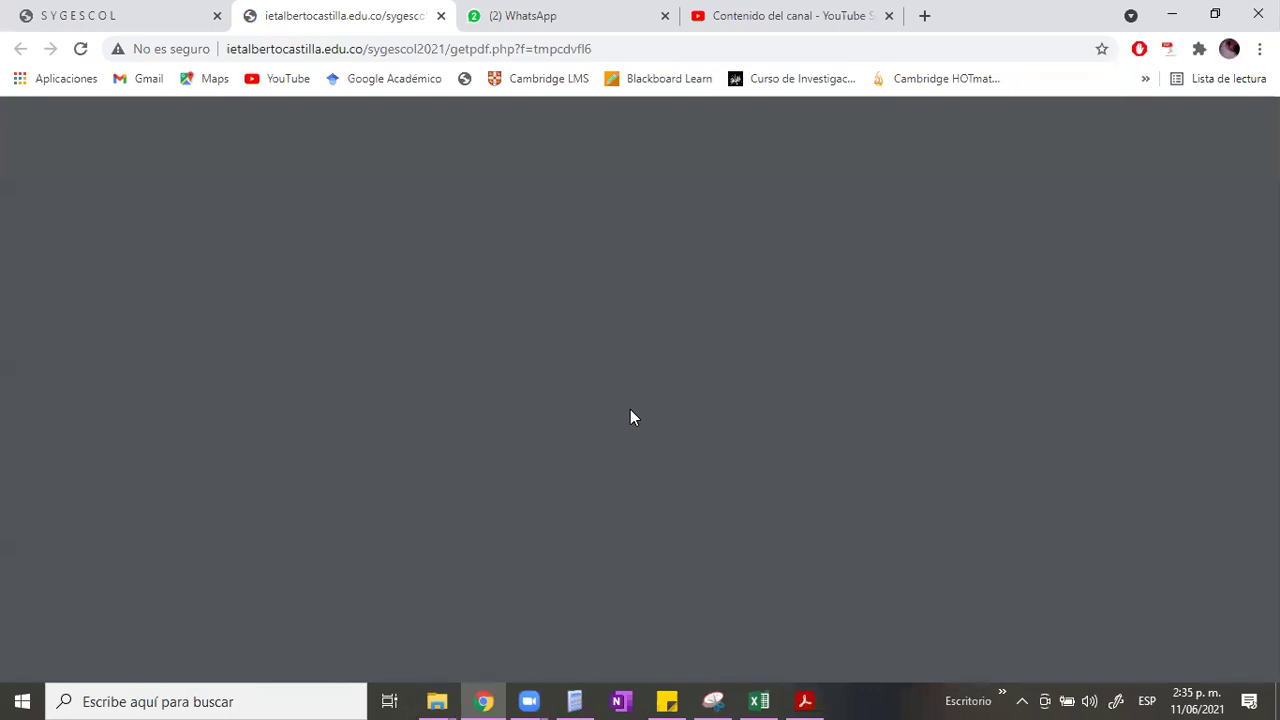
Go to page 13 of the 10-04 report, where the GEMP, ING and MAT grades start
{"action": "key", "text": "Right"}
{"action": "key", "text": "Right"}
{"action": "key", "text": "Right"}
{"action": "key", "text": "Right"}
{"action": "key", "text": "Right"}
{"action": "key", "text": "Right"}
{"action": "key", "text": "Right"}
{"action": "key", "text": "Right"}
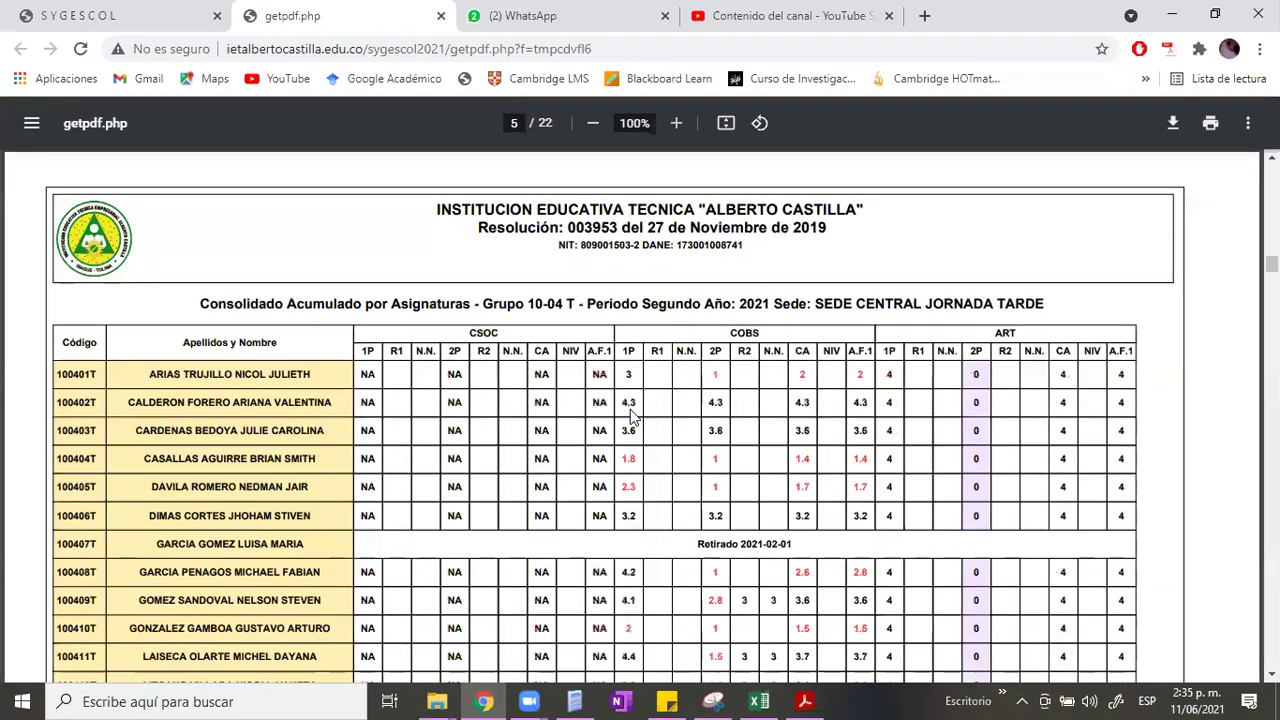
{"action": "key", "text": "Right"}
{"action": "key", "text": "Right"}
{"action": "key", "text": "Right"}
{"action": "key", "text": "Right"}
{"action": "key", "text": "Right"}
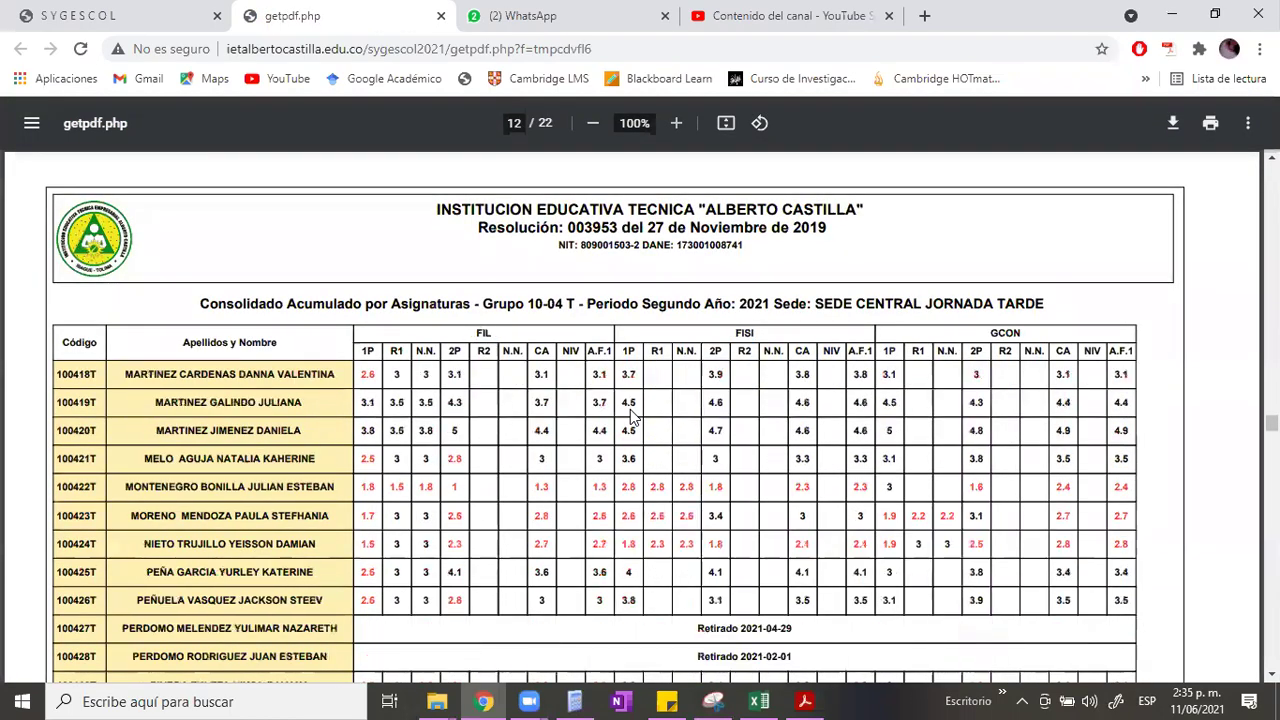
{"action": "key", "text": "Left"}
{"action": "key", "text": "Left"}
{"action": "key", "text": "Right"}
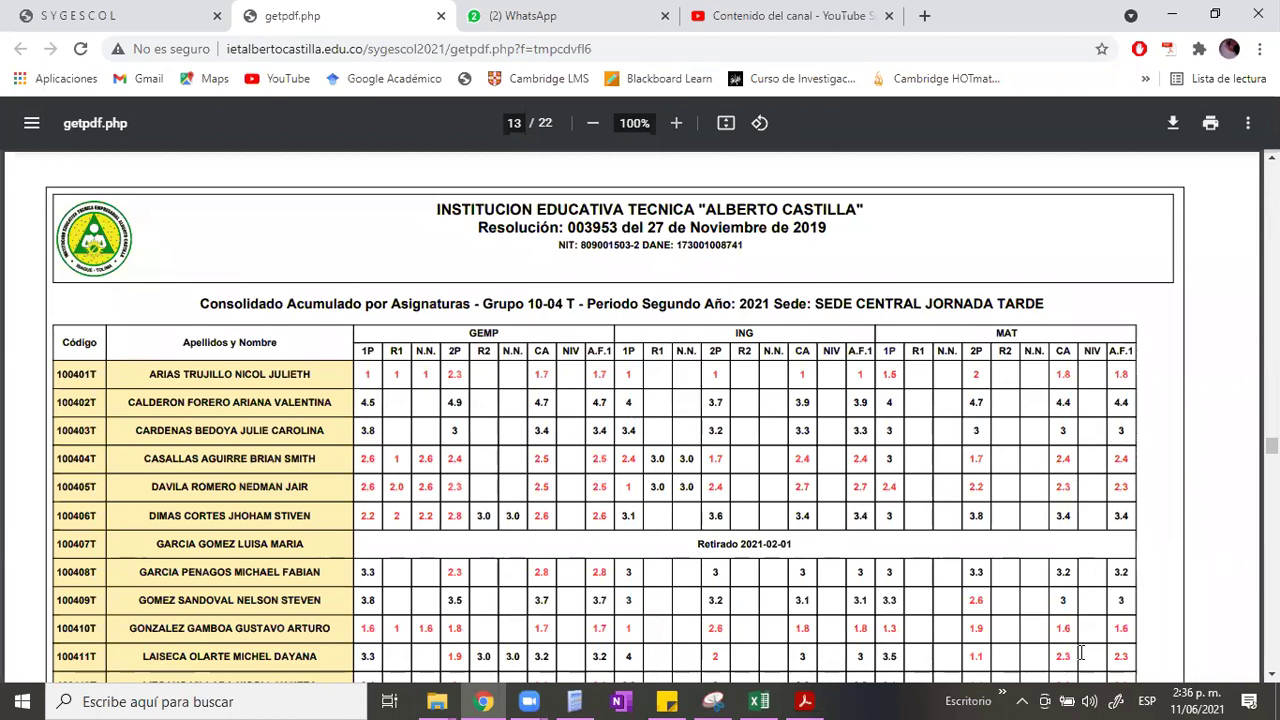
Review the MAT period and CA grades of the 10-04 students on pages 13 and 14
{"action": "scroll", "coordinate": [1085, 655], "scroll_direction": "down", "scroll_amount": 2}
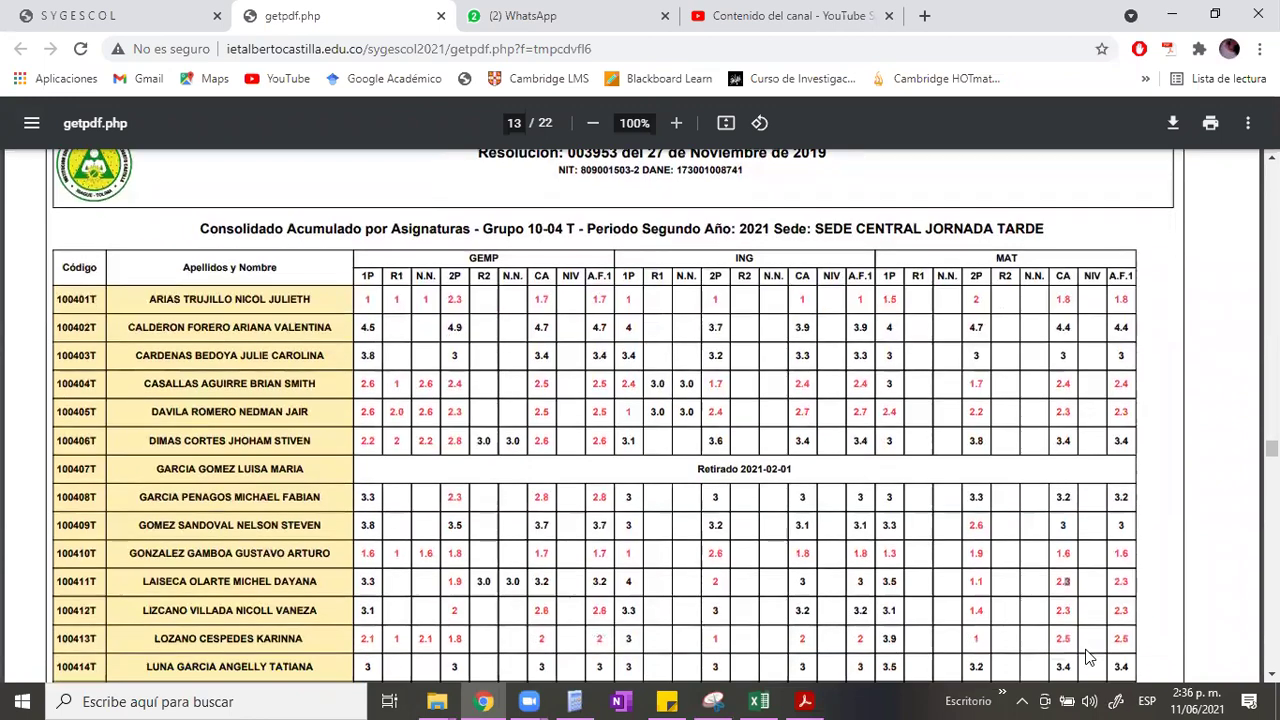
{"action": "scroll", "coordinate": [1085, 655], "scroll_direction": "down", "scroll_amount": 4}
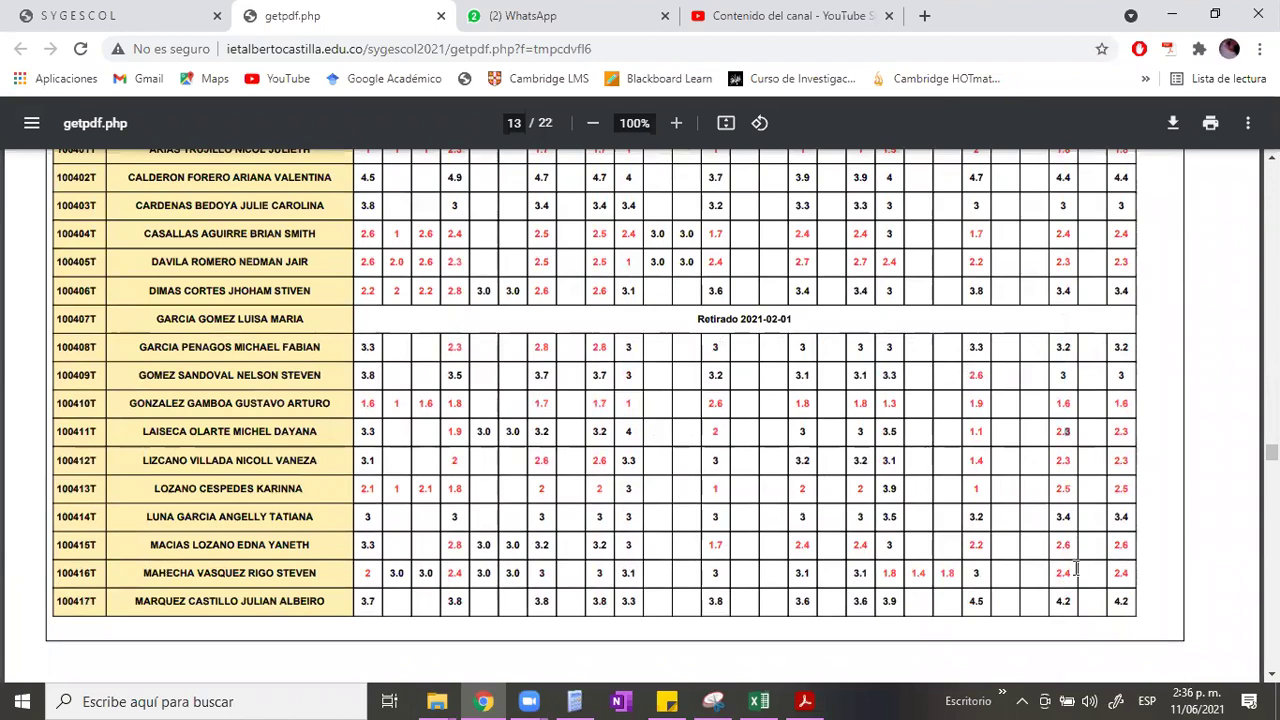
{"action": "scroll", "coordinate": [1075, 583], "scroll_direction": "down", "scroll_amount": 3}
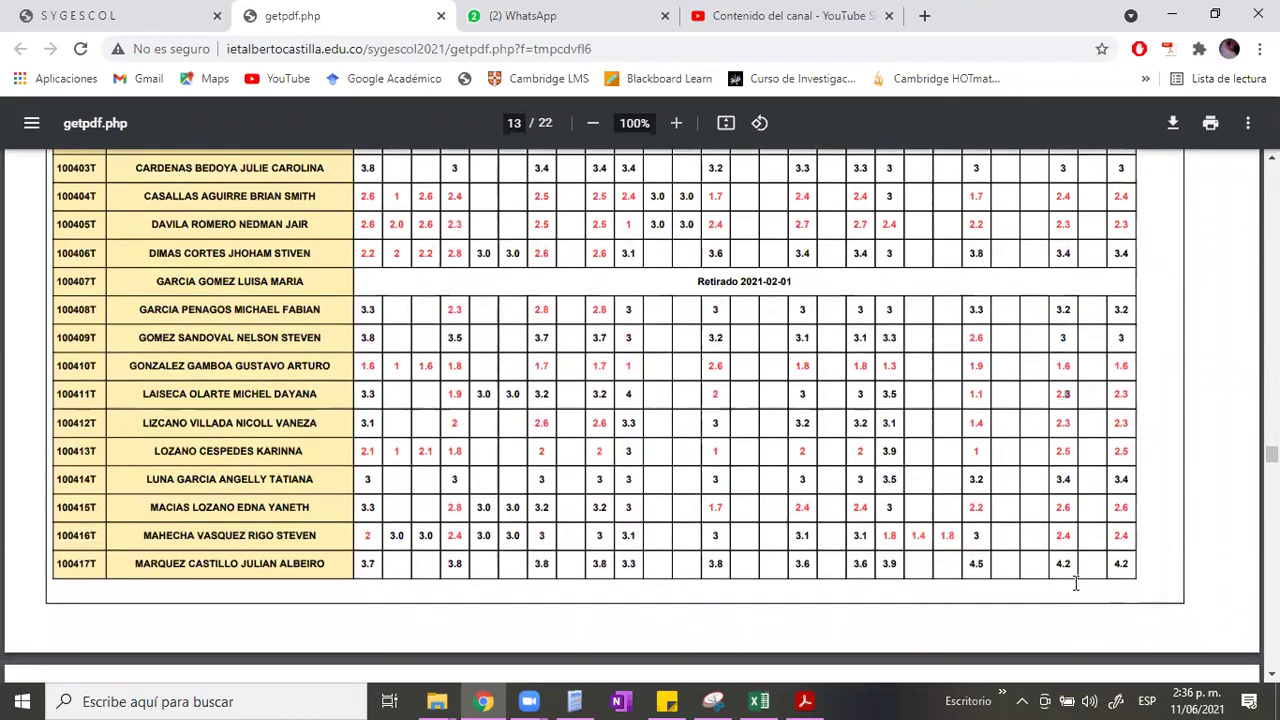
{"action": "scroll", "coordinate": [1075, 583], "scroll_direction": "down", "scroll_amount": 2}
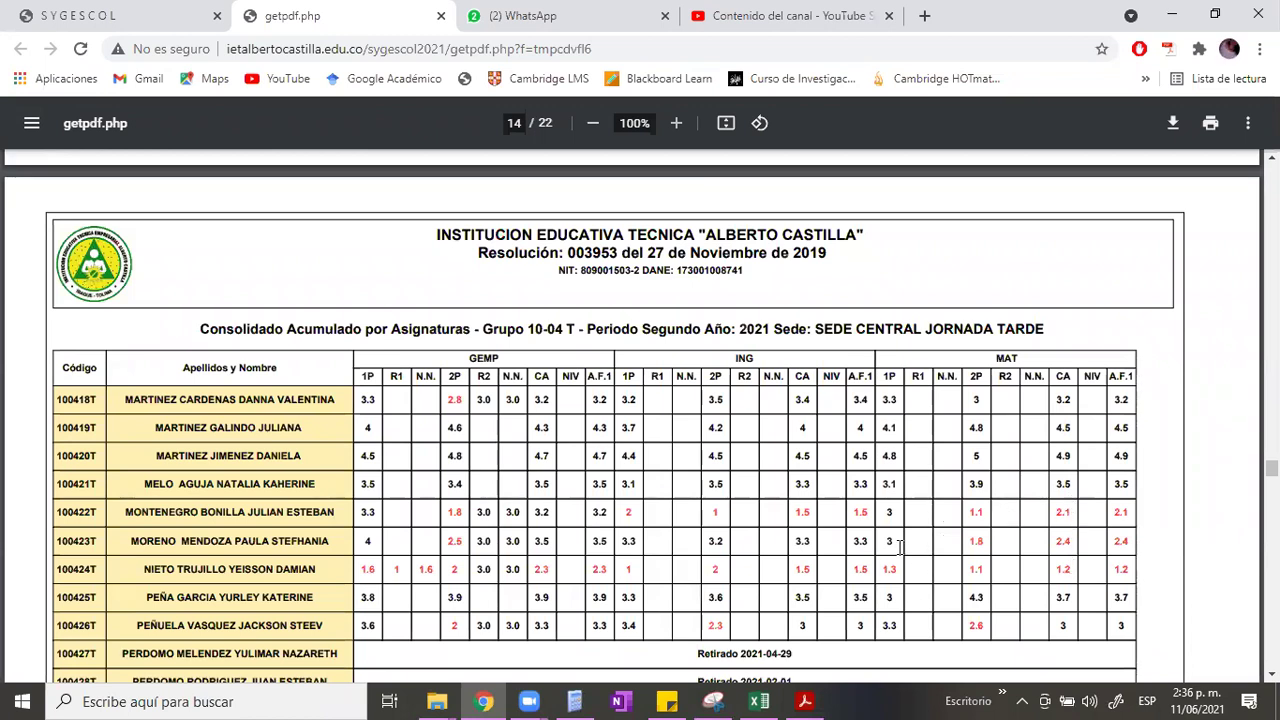
Switch to the NOTAS PERIODO 2 workbook in Excel and go back up the Nivelaciones sheet to the grade 1004 recovery results
{"action": "left_click", "coordinate": [759, 701]}
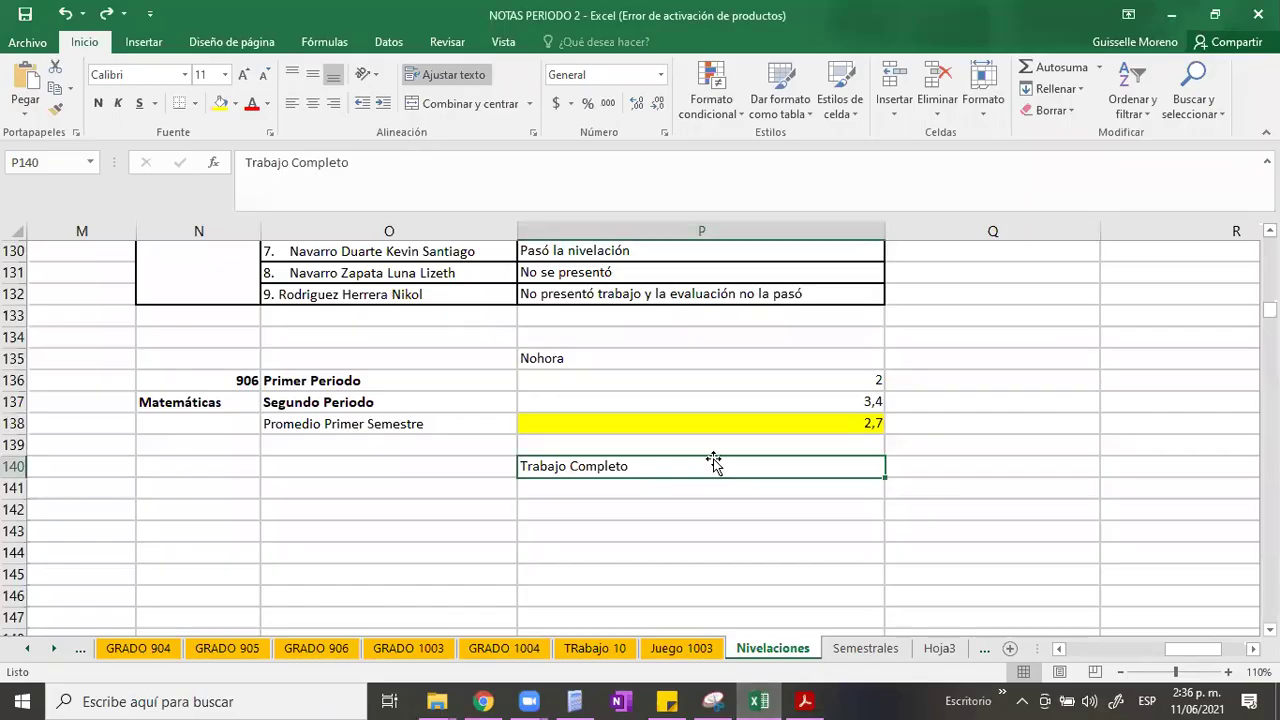
{"action": "key", "text": "Up"}
{"action": "key", "text": "Up"}
{"action": "key", "text": "Up"}
{"action": "key", "text": "Up"}
{"action": "key", "text": "Up"}
{"action": "key", "text": "Up"}
{"action": "key", "text": "Up"}
{"action": "key", "text": "Up"}
{"action": "key", "text": "Up"}
{"action": "key", "text": "Up"}
{"action": "key", "text": "Up"}
{"action": "key", "text": "Up"}
{"action": "key", "text": "Up"}
{"action": "key", "text": "Up"}
{"action": "key", "text": "Up"}
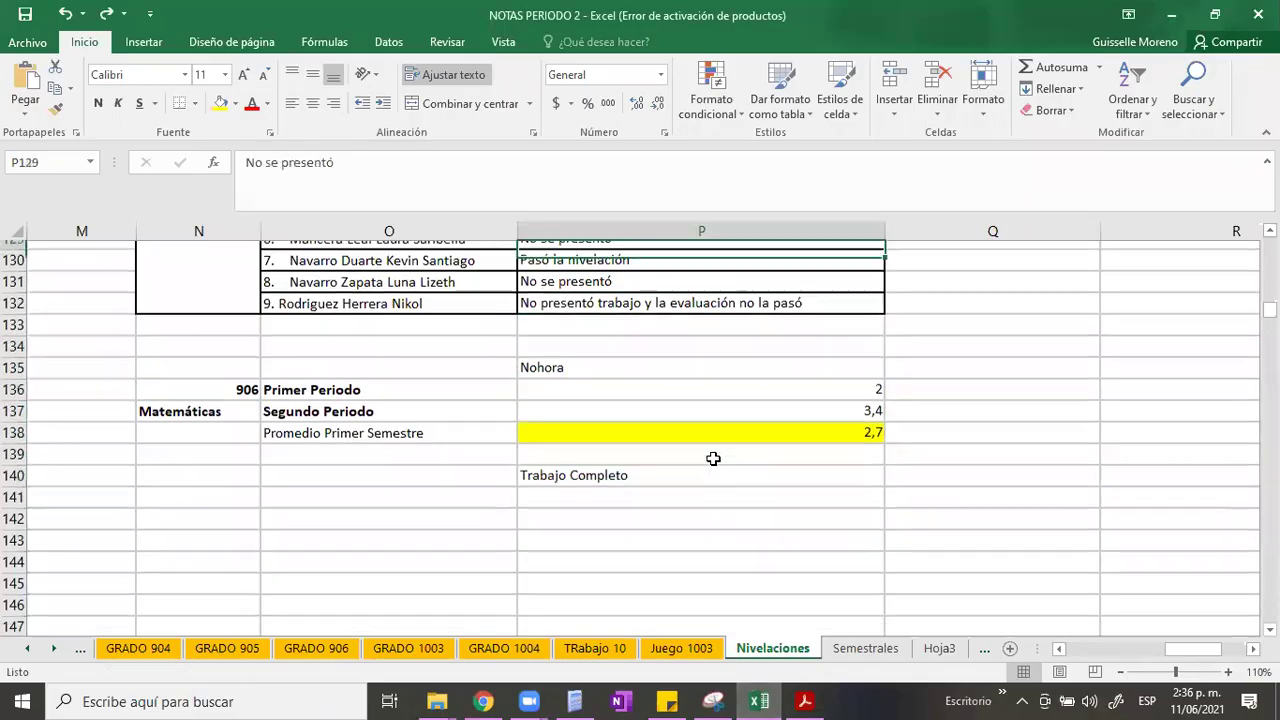
{"action": "key", "text": "Up"}
{"action": "key", "text": "Up"}
{"action": "key", "text": "Up"}
{"action": "key", "text": "Up"}
{"action": "key", "text": "Up"}
{"action": "key", "text": "Up"}
{"action": "key", "text": "Up"}
{"action": "key", "text": "Up"}
{"action": "key", "text": "Up"}
{"action": "key", "text": "Up"}
{"action": "key", "text": "Up"}
{"action": "key", "text": "Up"}
{"action": "key", "text": "Up"}
{"action": "key", "text": "Up"}
{"action": "key", "text": "Up"}
{"action": "key", "text": "Up"}
{"action": "key", "text": "Up"}
{"action": "key", "text": "Up"}
{"action": "key", "text": "Up"}
{"action": "key", "text": "Up"}
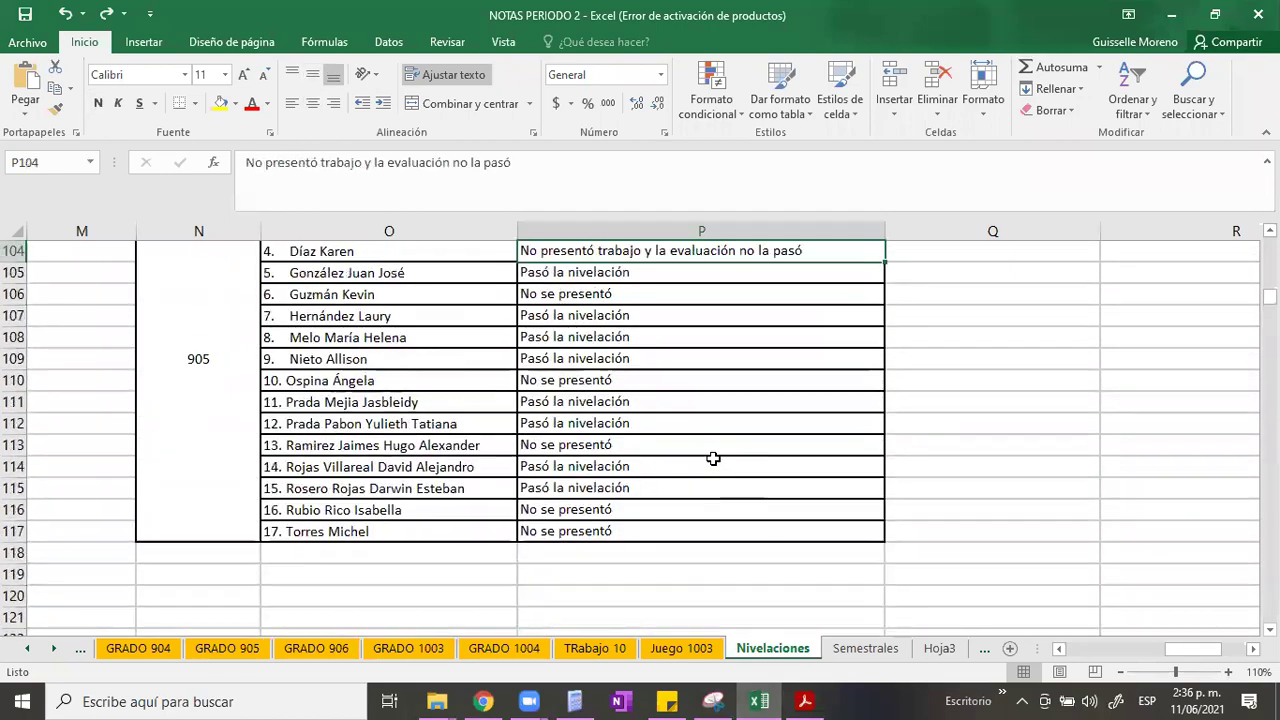
{"action": "key", "text": "Up"}
{"action": "key", "text": "Up"}
{"action": "key", "text": "Up"}
{"action": "key", "text": "Up"}
{"action": "key", "text": "Up"}
{"action": "key", "text": "Up"}
{"action": "key", "text": "Up"}
{"action": "key", "text": "Up"}
{"action": "key", "text": "Up"}
{"action": "key", "text": "Up"}
{"action": "key", "text": "Up"}
{"action": "key", "text": "Up"}
{"action": "key", "text": "Up"}
{"action": "key", "text": "Up"}
{"action": "key", "text": "Up"}
{"action": "key", "text": "Up"}
{"action": "key", "text": "Up"}
{"action": "key", "text": "Up"}
{"action": "key", "text": "Up"}
{"action": "key", "text": "Up"}
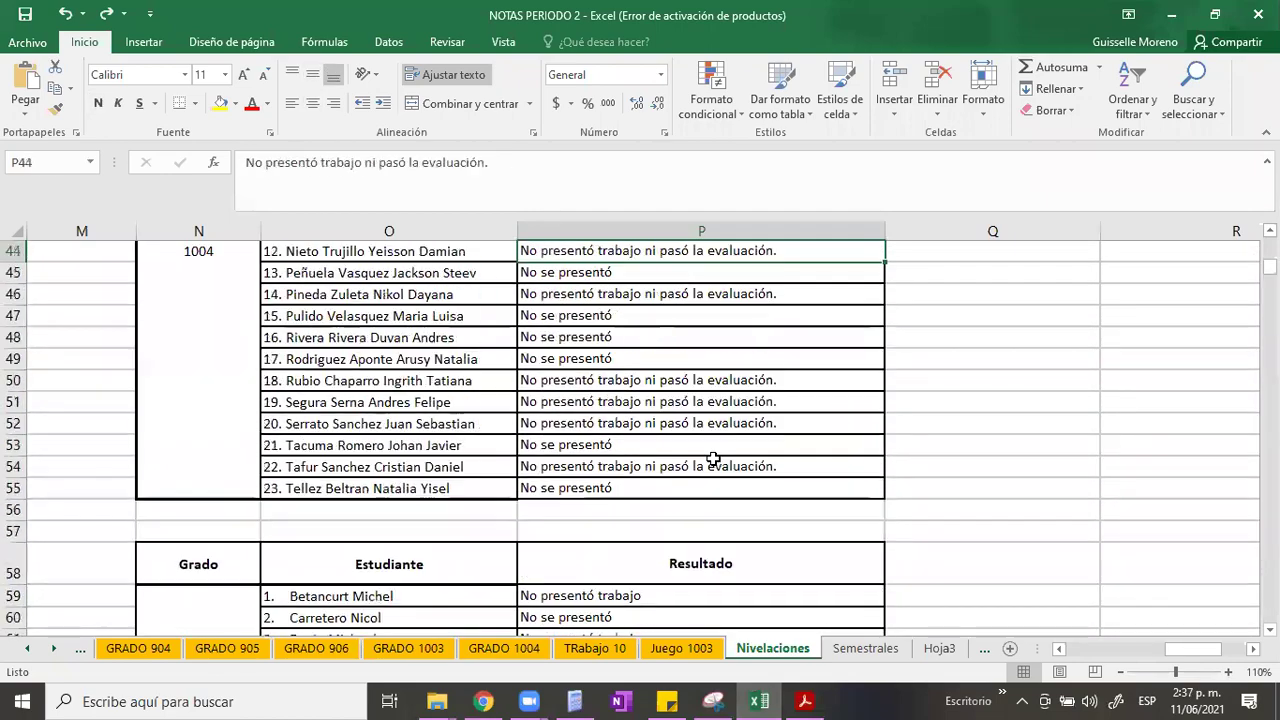
{"action": "key", "text": "Up"}
{"action": "key", "text": "Up"}
{"action": "key", "text": "Up"}
{"action": "key", "text": "Down"}
{"action": "key", "text": "Down"}
{"action": "key", "text": "Down"}
{"action": "key", "text": "Down"}
{"action": "key", "text": "Down"}
{"action": "key", "text": "Down"}
{"action": "key", "text": "Down"}
{"action": "key", "text": "Down"}
{"action": "key", "text": "Down"}
{"action": "key", "text": "Down"}
{"action": "key", "text": "Down"}
{"action": "key", "text": "Down"}
{"action": "key", "text": "Down"}
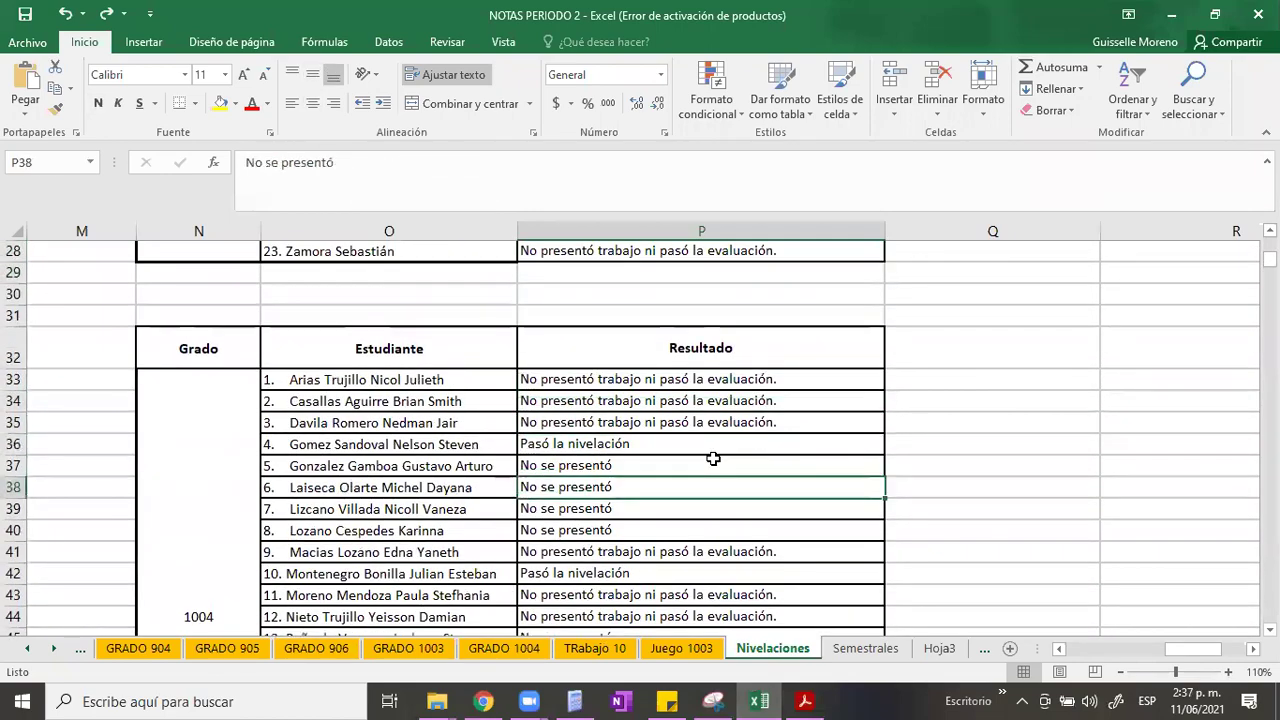
Check the grade 1004 students' outcomes in the Resultado column of the Nivelaciones sheet
{"action": "key", "text": "Down"}
{"action": "key", "text": "Down"}
{"action": "key", "text": "Up"}
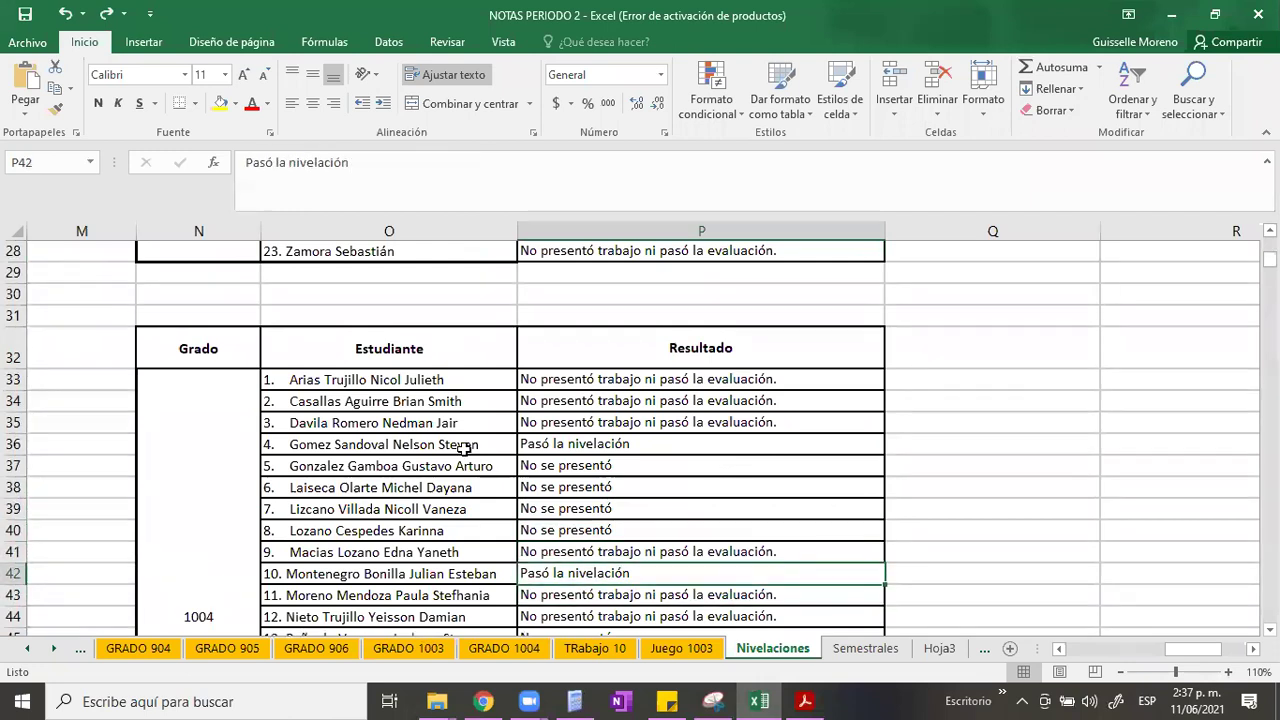
Switch to the group 10-04 consolidated report in Chrome and review the remaining students' MAT period and accumulated grades on pages 14 and 15
{"action": "left_click", "coordinate": [483, 701]}
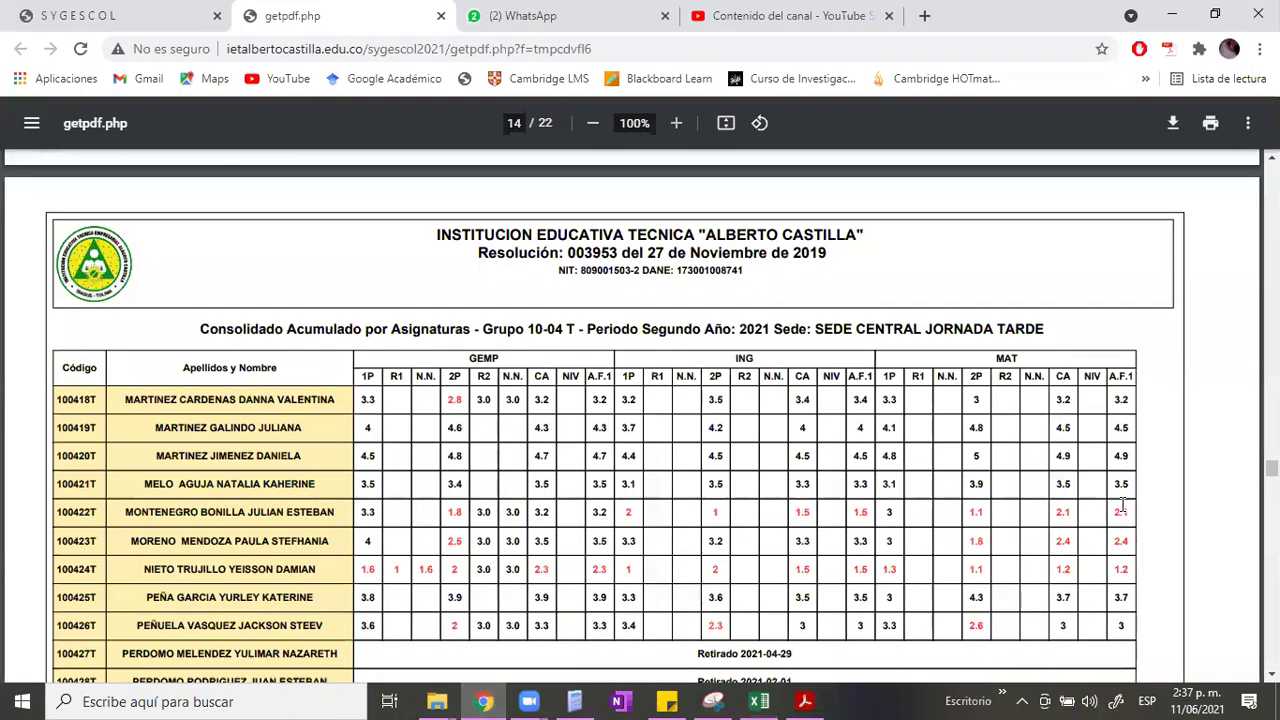
{"action": "scroll", "coordinate": [1122, 507], "scroll_direction": "down", "scroll_amount": 2}
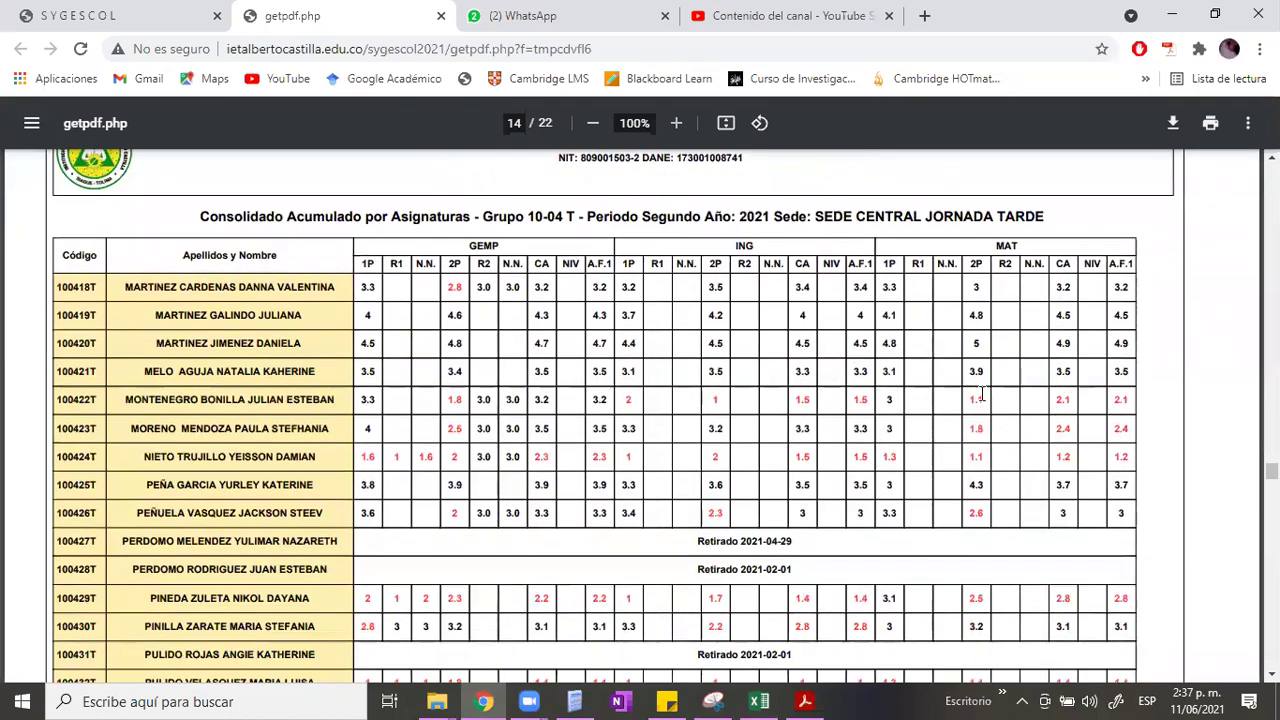
{"action": "scroll", "coordinate": [1070, 401], "scroll_direction": "down", "scroll_amount": 1}
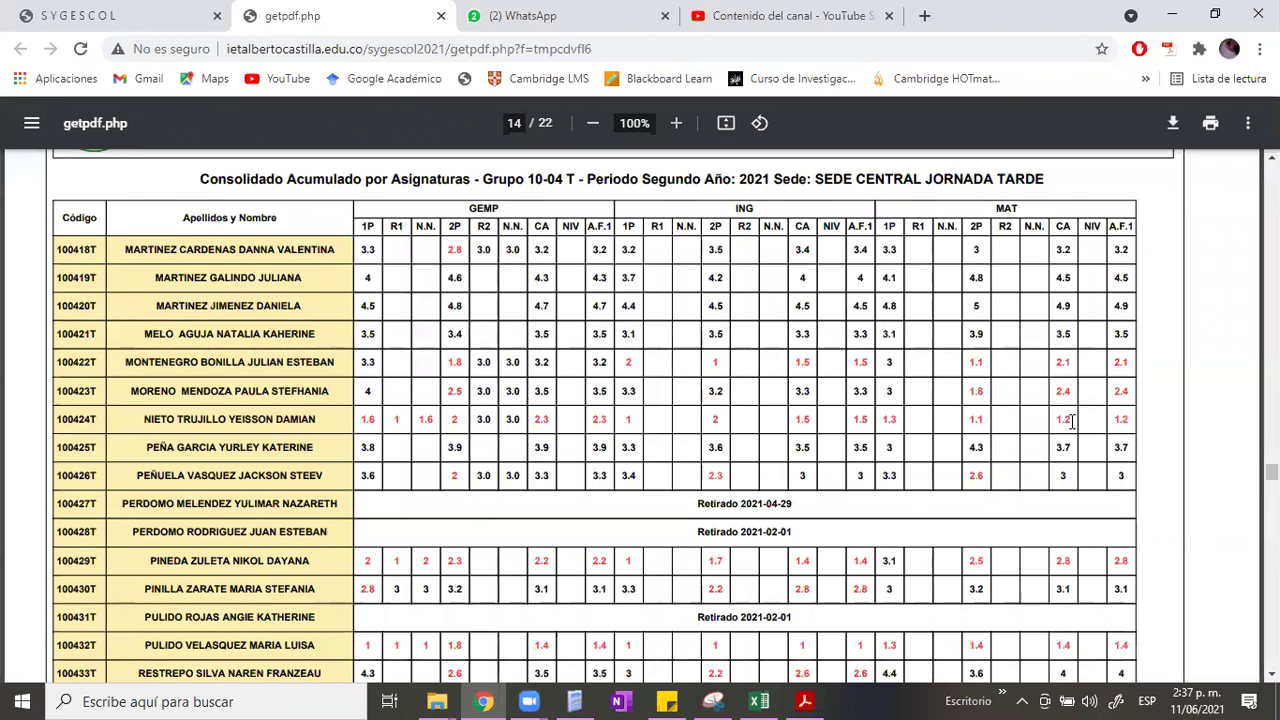
{"action": "scroll", "coordinate": [1071, 421], "scroll_direction": "down", "scroll_amount": 3}
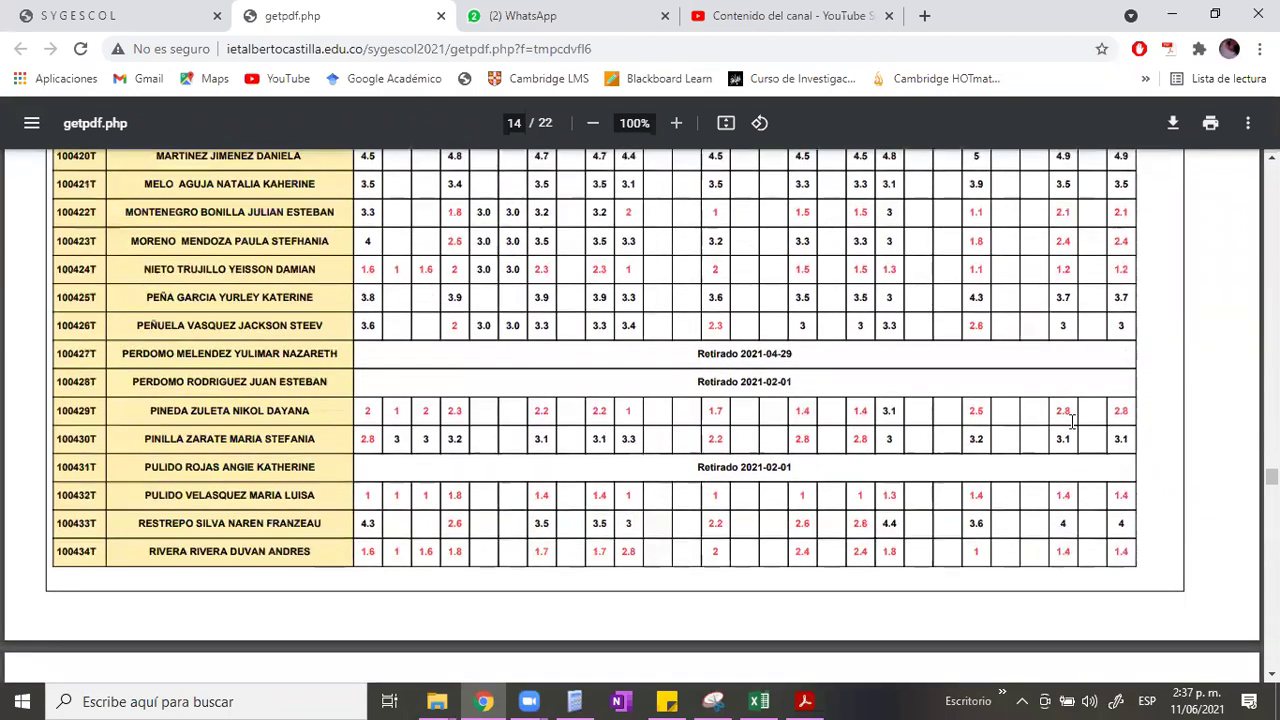
{"action": "scroll", "coordinate": [1071, 421], "scroll_direction": "down", "scroll_amount": 5}
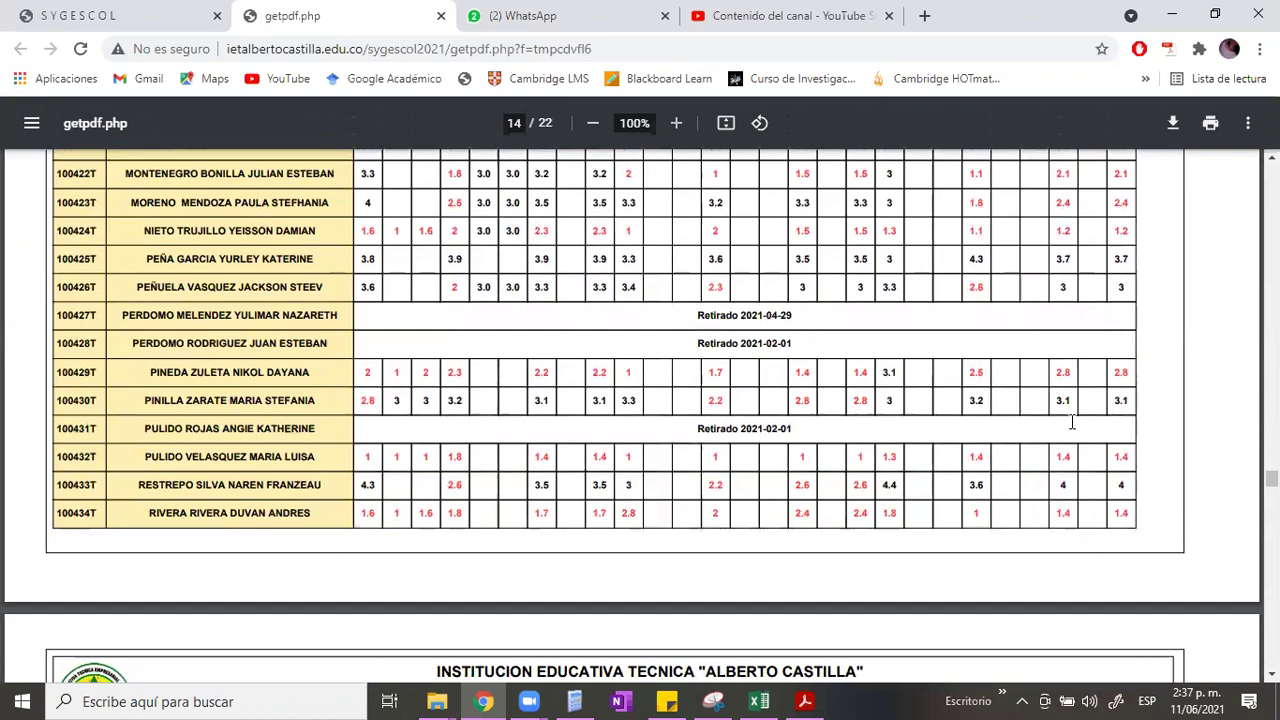
{"action": "scroll", "coordinate": [1071, 421], "scroll_direction": "down", "scroll_amount": 1}
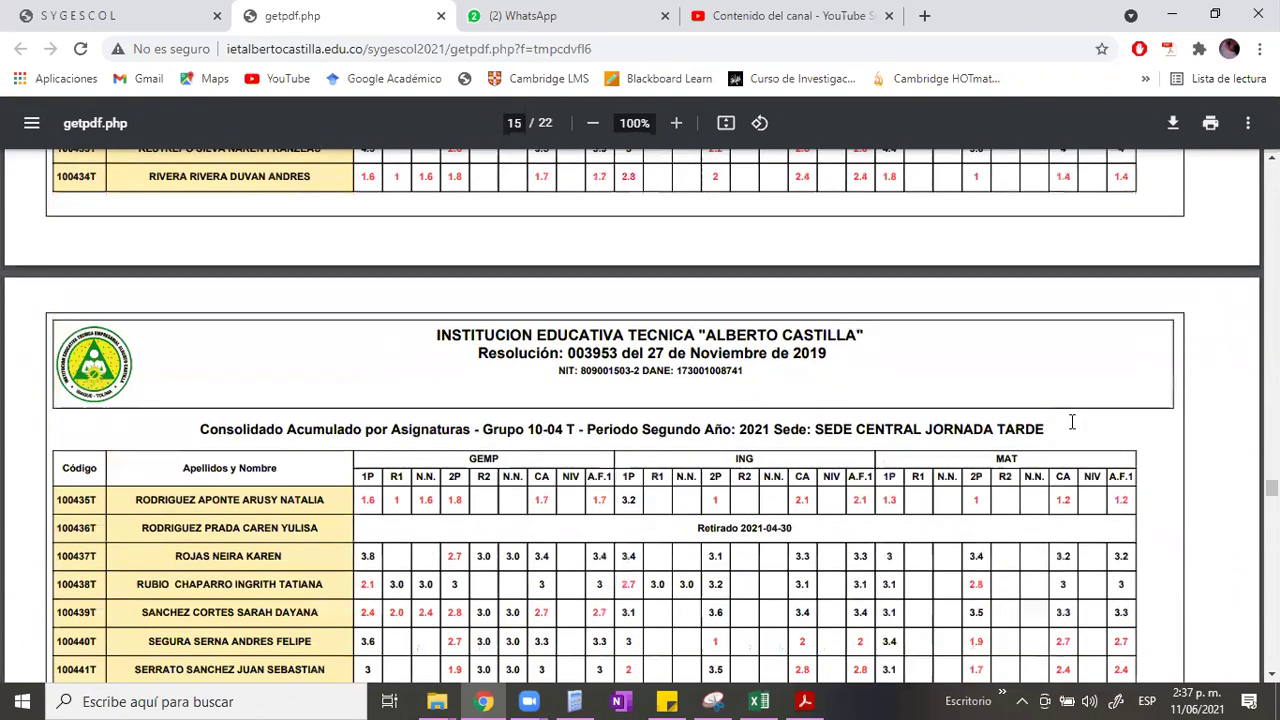
{"action": "scroll", "coordinate": [1071, 421], "scroll_direction": "down", "scroll_amount": 2}
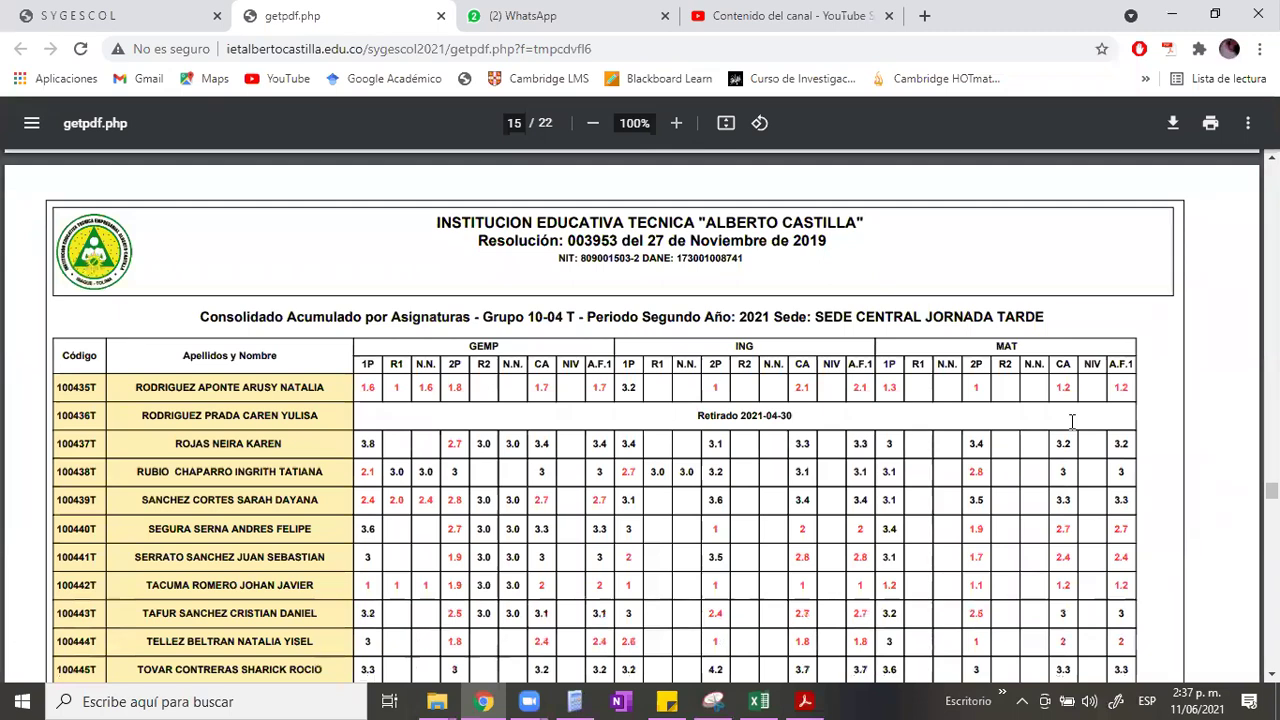
{"action": "scroll", "coordinate": [1071, 421], "scroll_direction": "down", "scroll_amount": 2}
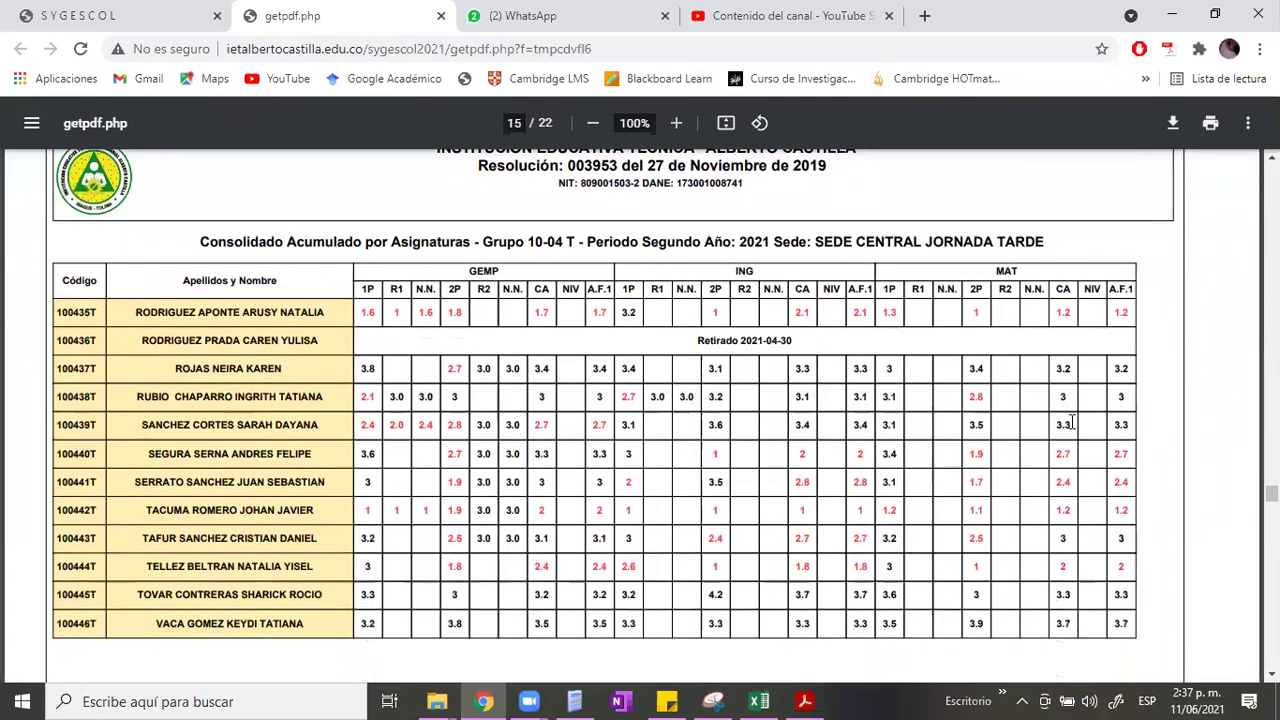
{"action": "scroll", "coordinate": [1071, 421], "scroll_direction": "down", "scroll_amount": 1}
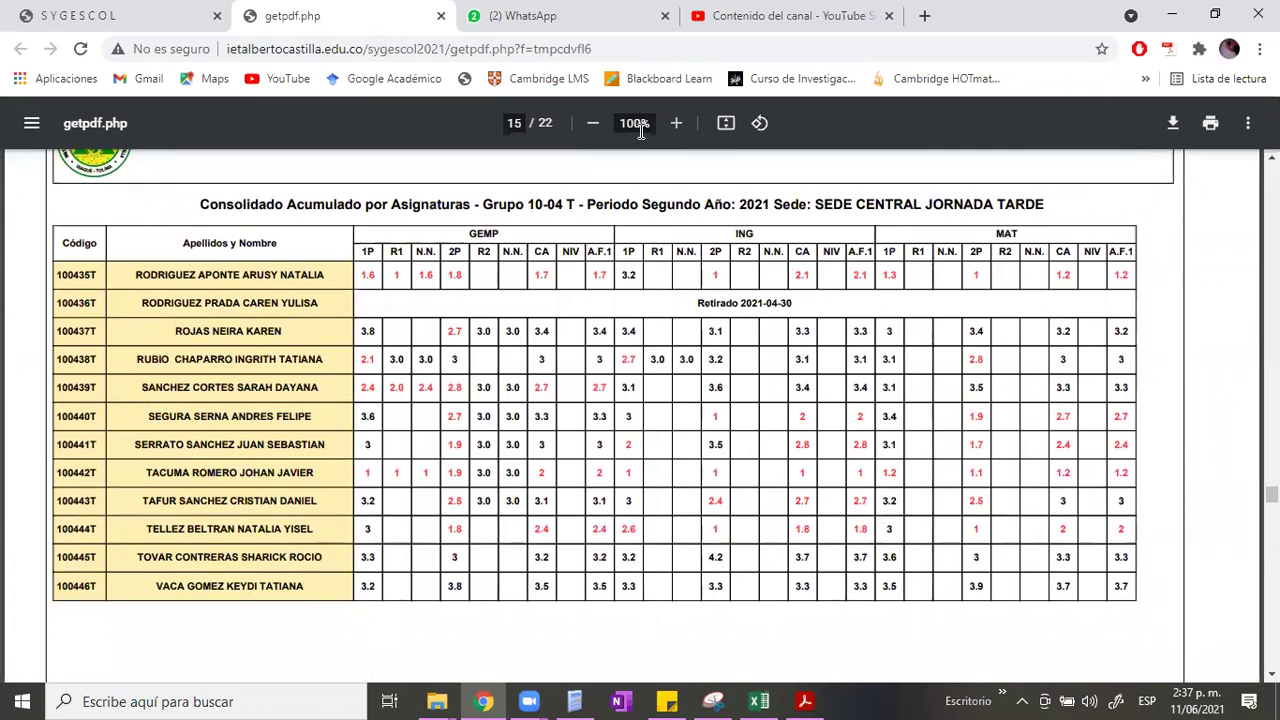
Switch to Grado10_MAT_PlanDeApoyo_Semestre1.pdf in Acrobat Reader and review the first page's activities, sustentation date and topics to evaluate
{"action": "left_click", "coordinate": [804, 701]}
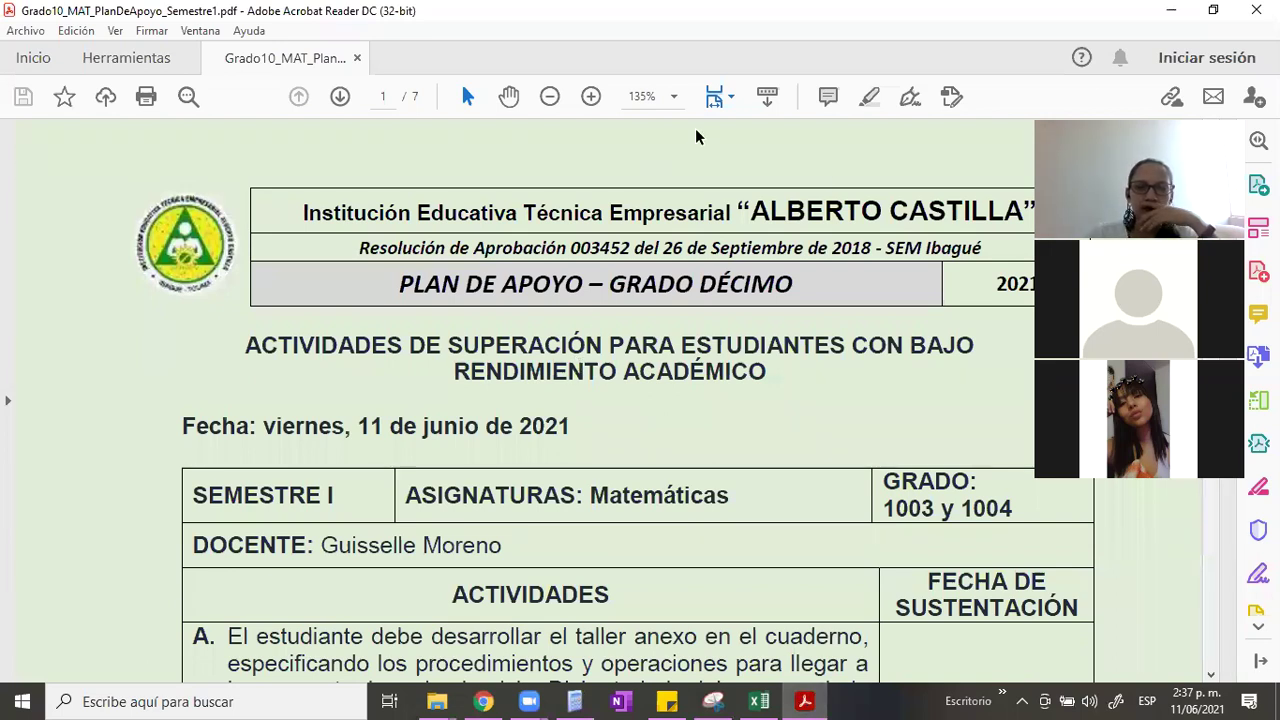
{"action": "left_click", "coordinate": [549, 97]}
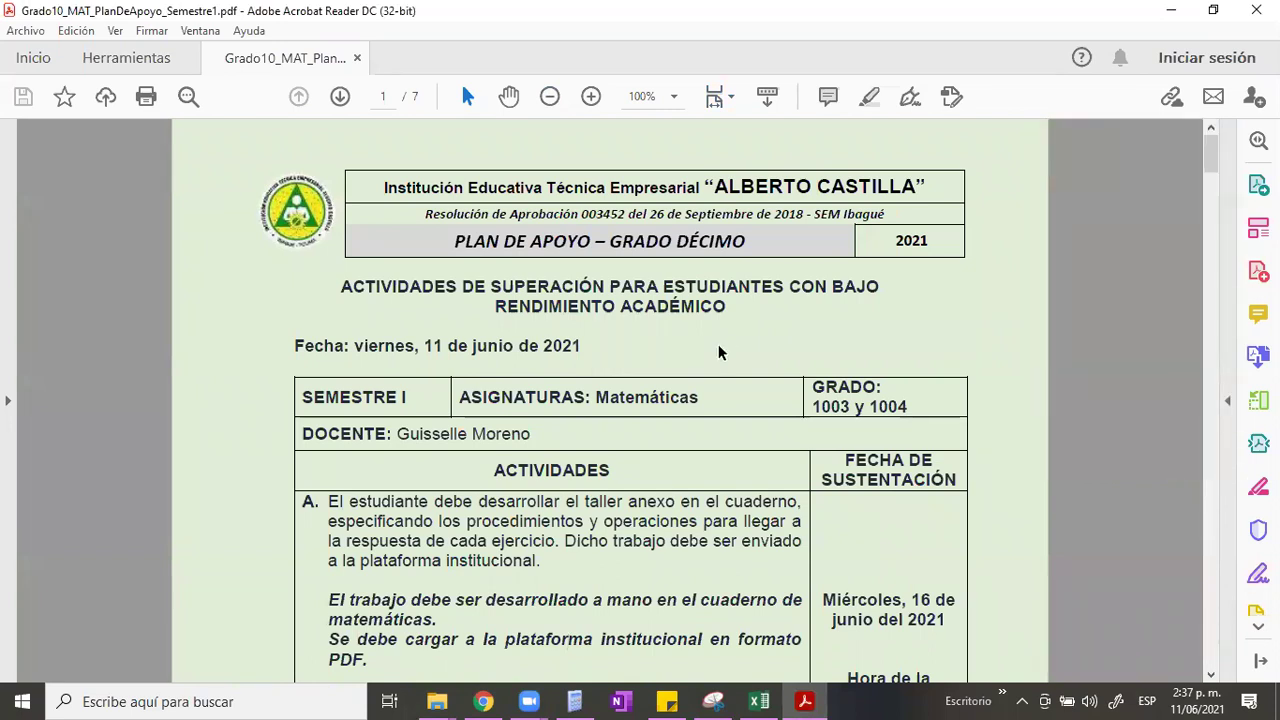
{"action": "scroll", "coordinate": [718, 346], "scroll_direction": "down", "scroll_amount": 3}
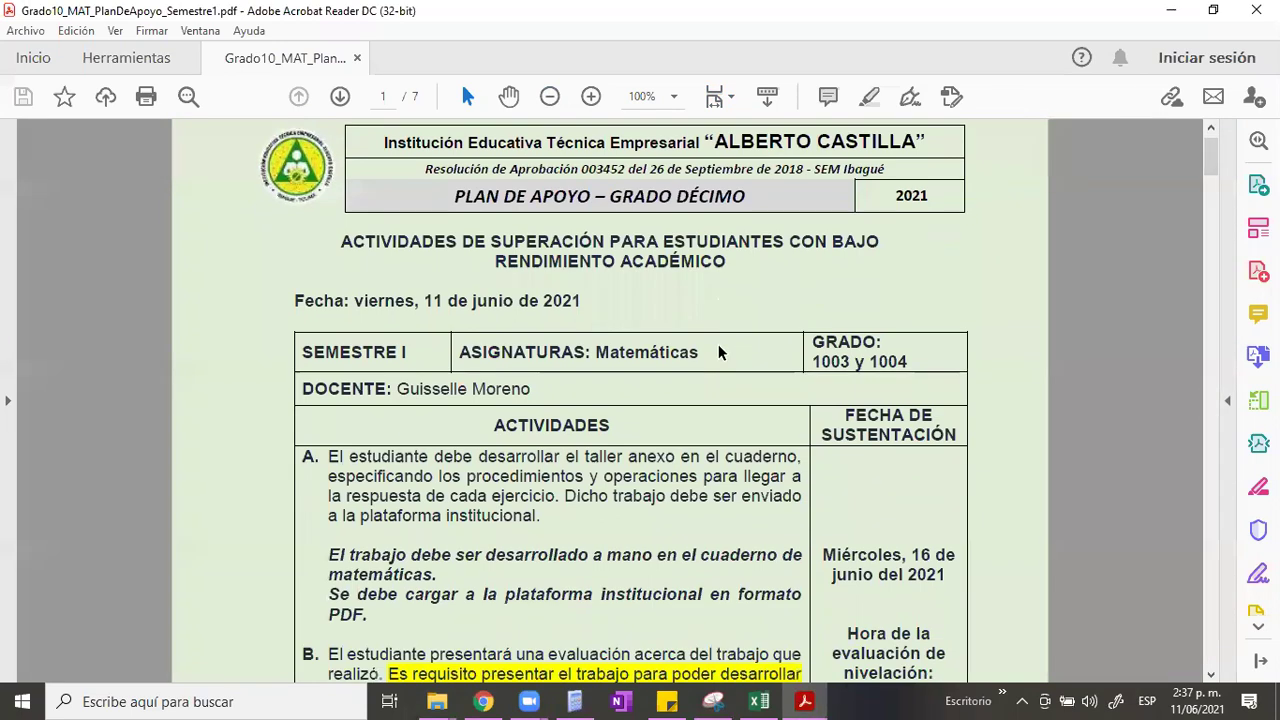
{"action": "scroll", "coordinate": [718, 346], "scroll_direction": "down", "scroll_amount": 2}
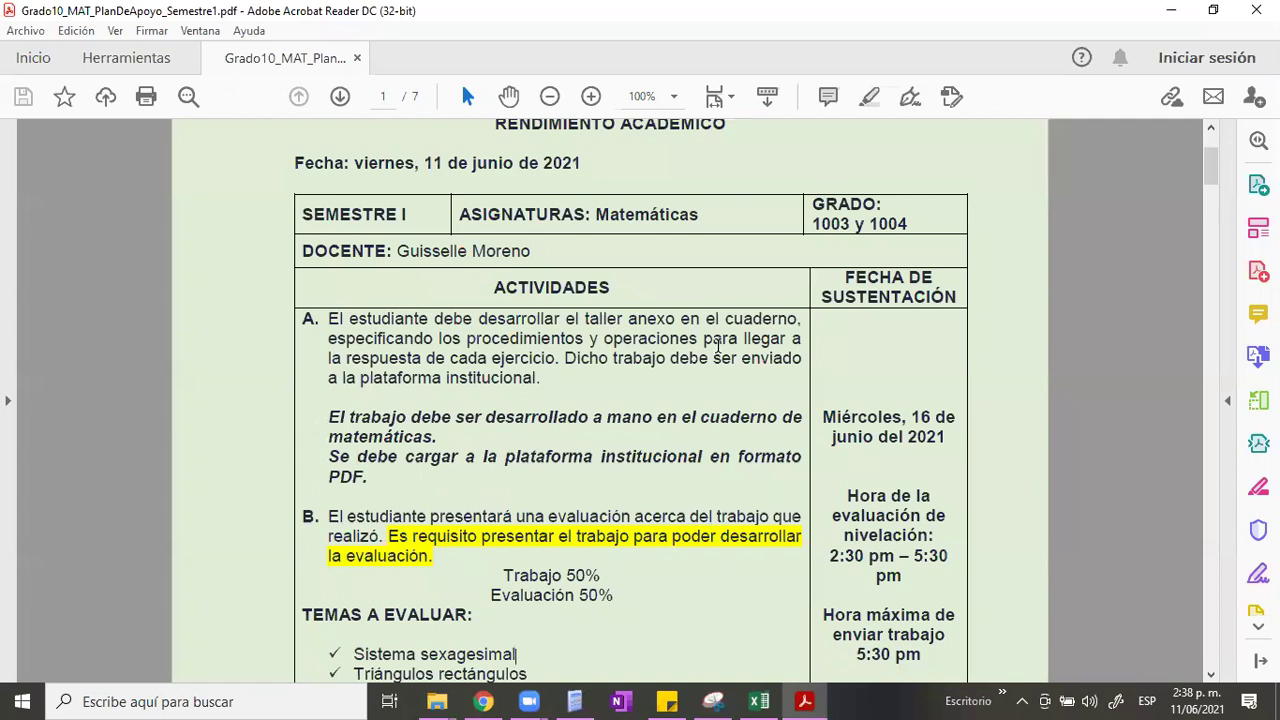
{"action": "scroll", "coordinate": [718, 346], "scroll_direction": "down", "scroll_amount": 1}
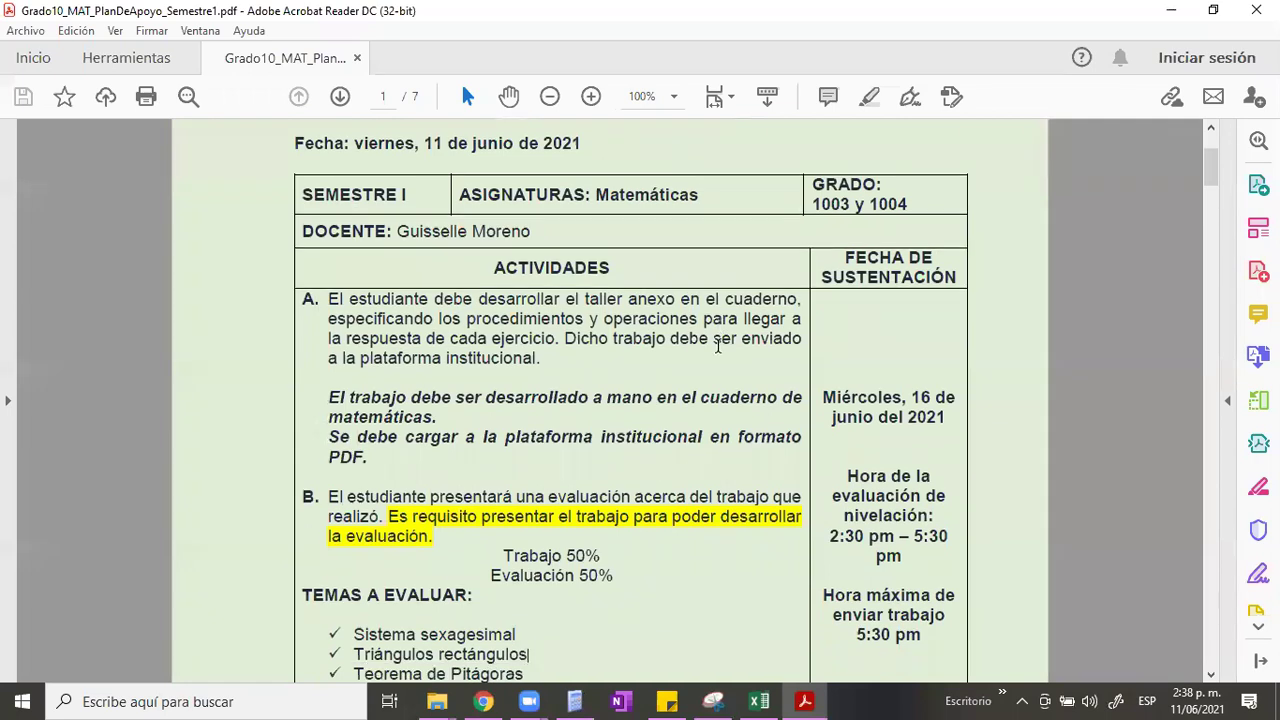
{"action": "scroll", "coordinate": [718, 346], "scroll_direction": "down", "scroll_amount": 1}
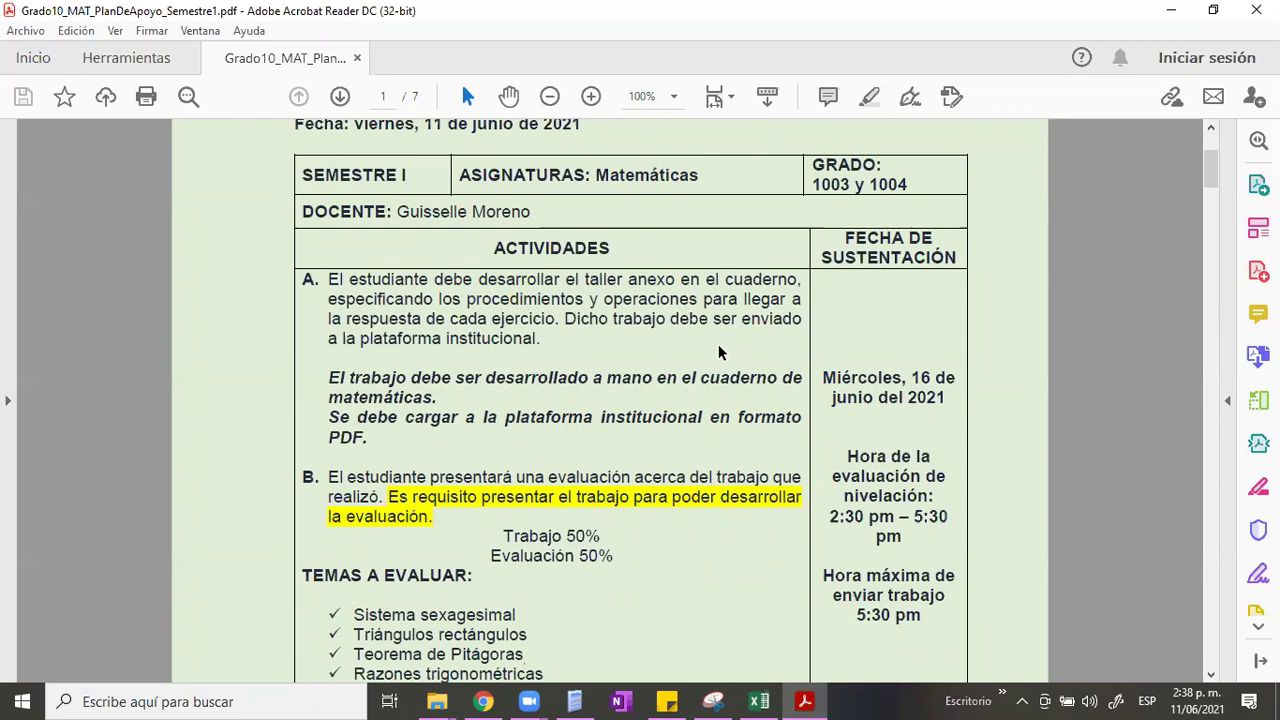
{"action": "scroll", "coordinate": [718, 346], "scroll_direction": "down", "scroll_amount": 1}
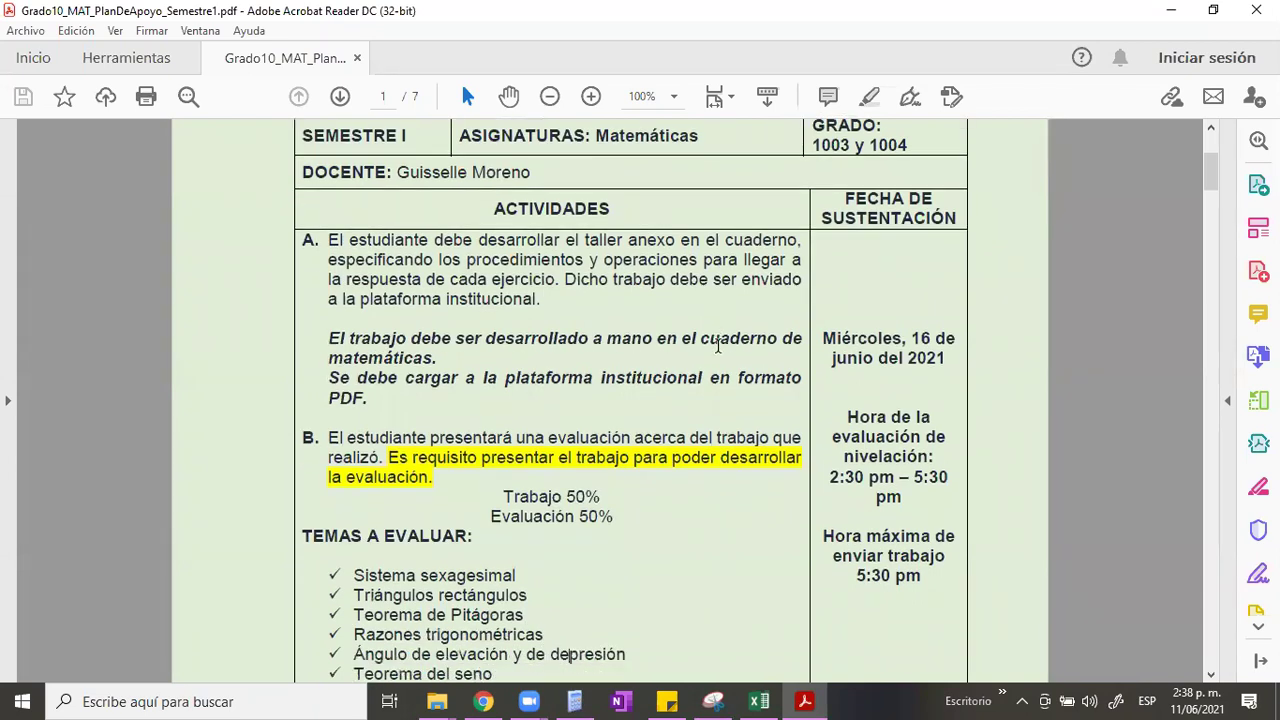